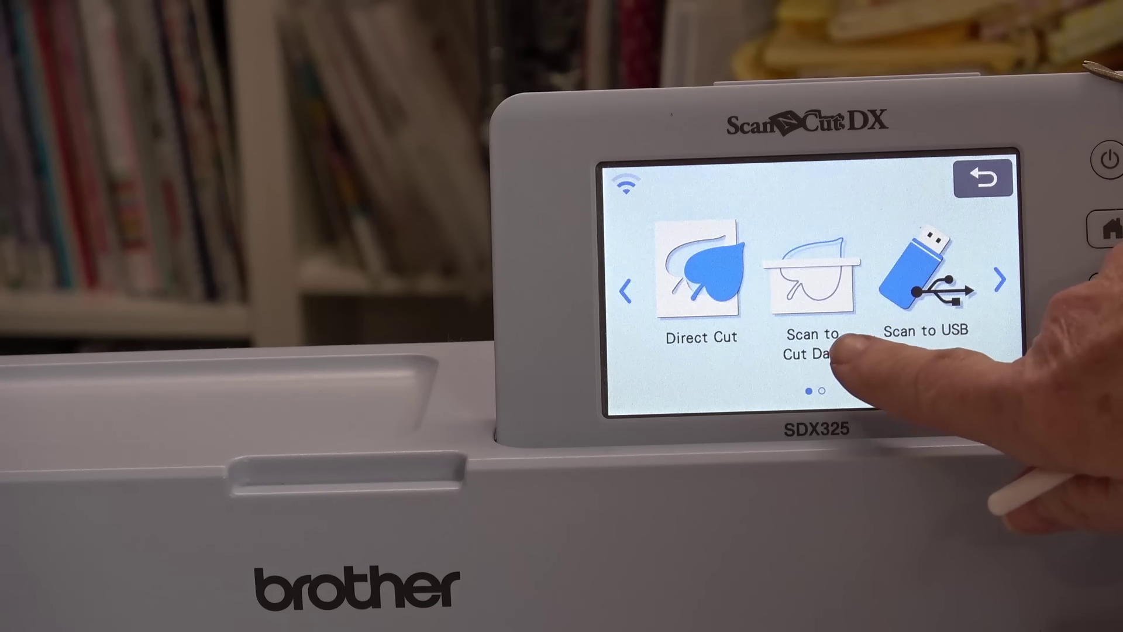
# Scan the paper pattern pieces on the mat into cut data and save them
pyautogui.click(784, 260)
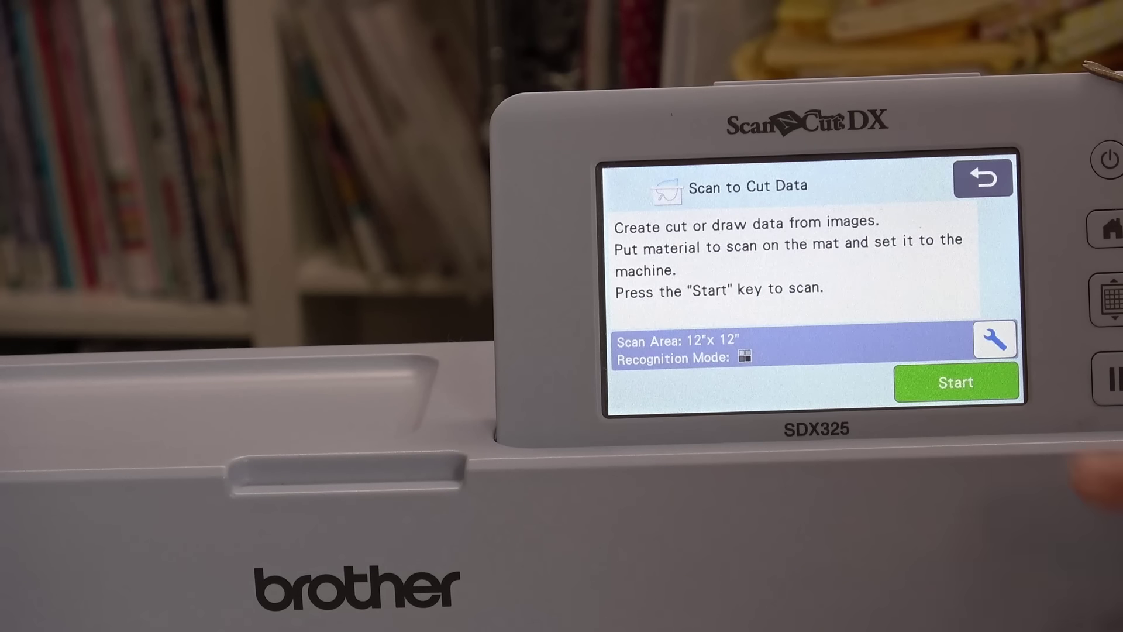
pyautogui.click(949, 384)
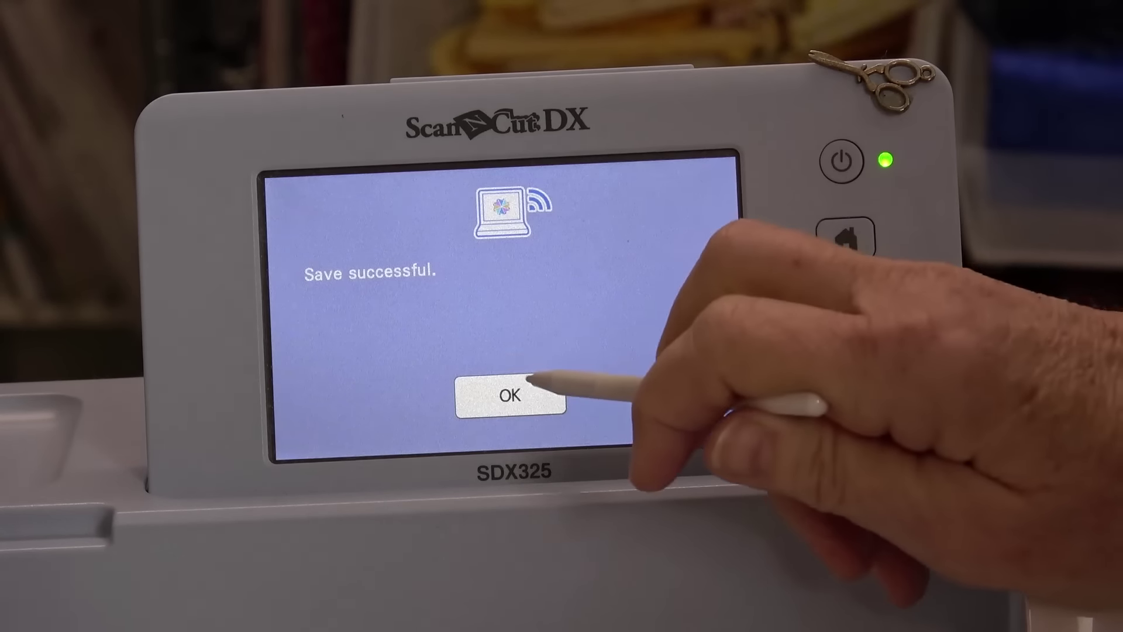
pyautogui.click(510, 395)
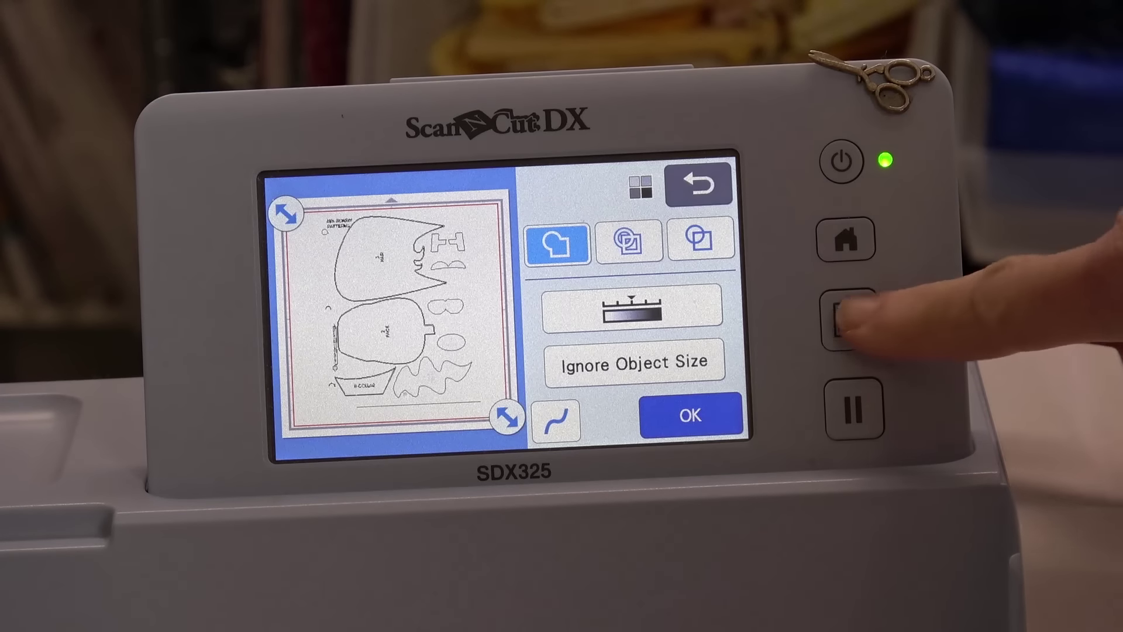
# Unload the mat and return the ScanNCut to its home screen
pyautogui.click(849, 319)
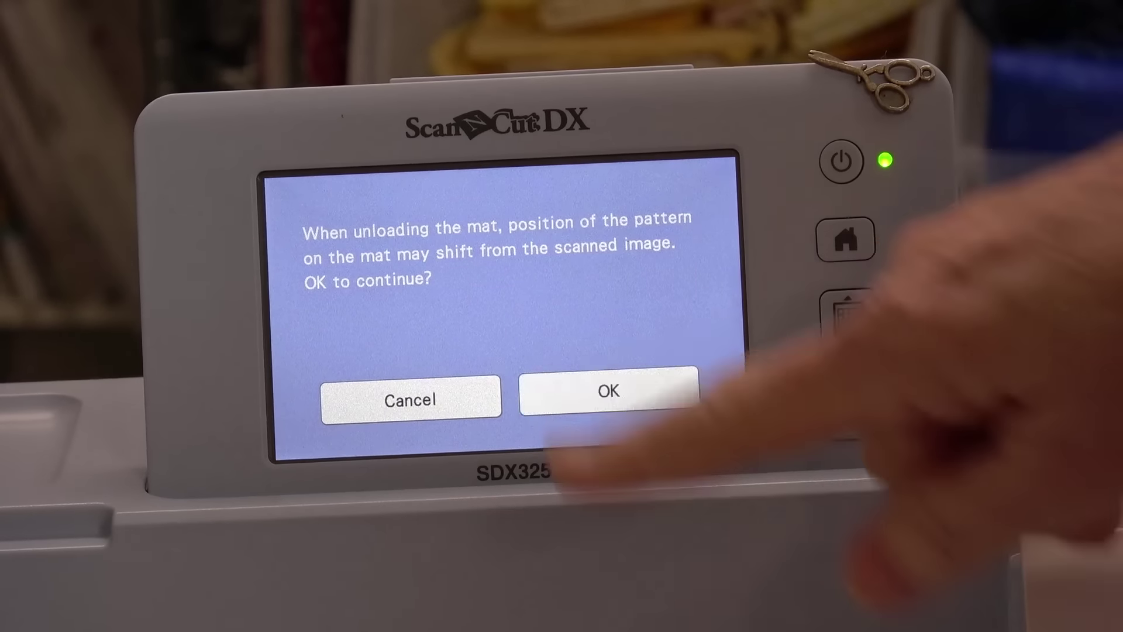
pyautogui.click(602, 398)
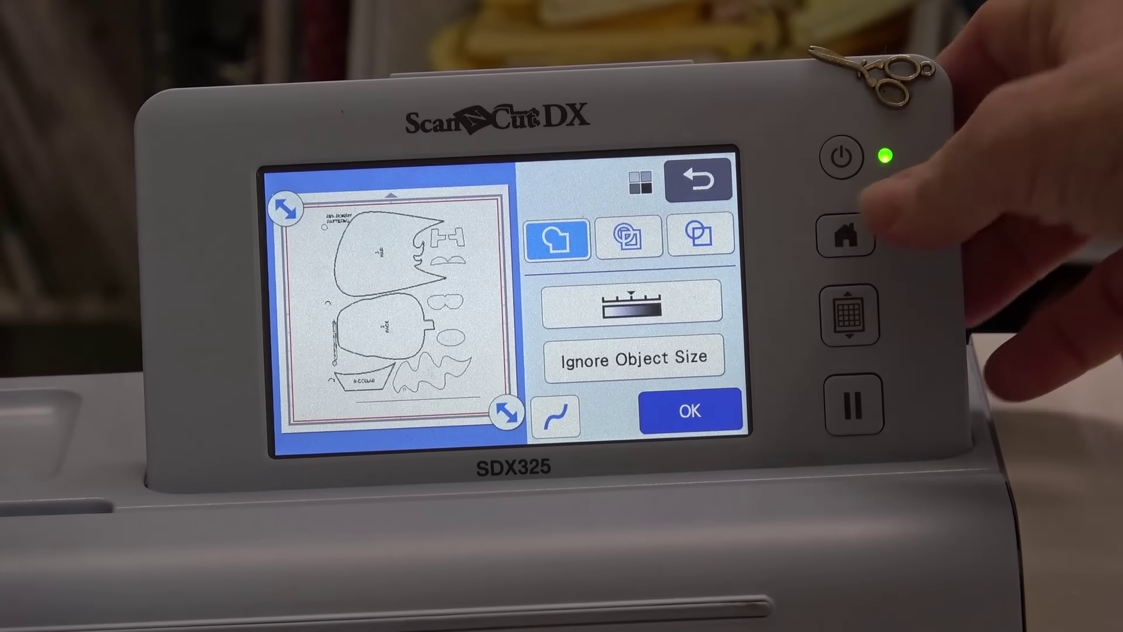
pyautogui.click(846, 236)
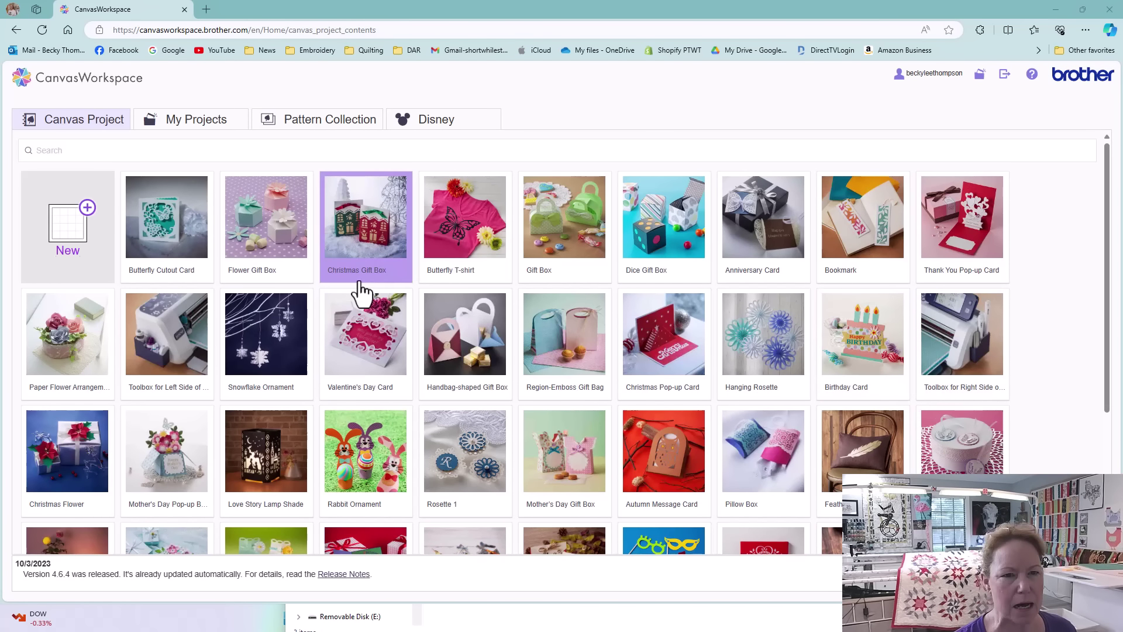
# Open project C000182 from My Projects to edit its hair, face and collar pieces
pyautogui.click(194, 129)
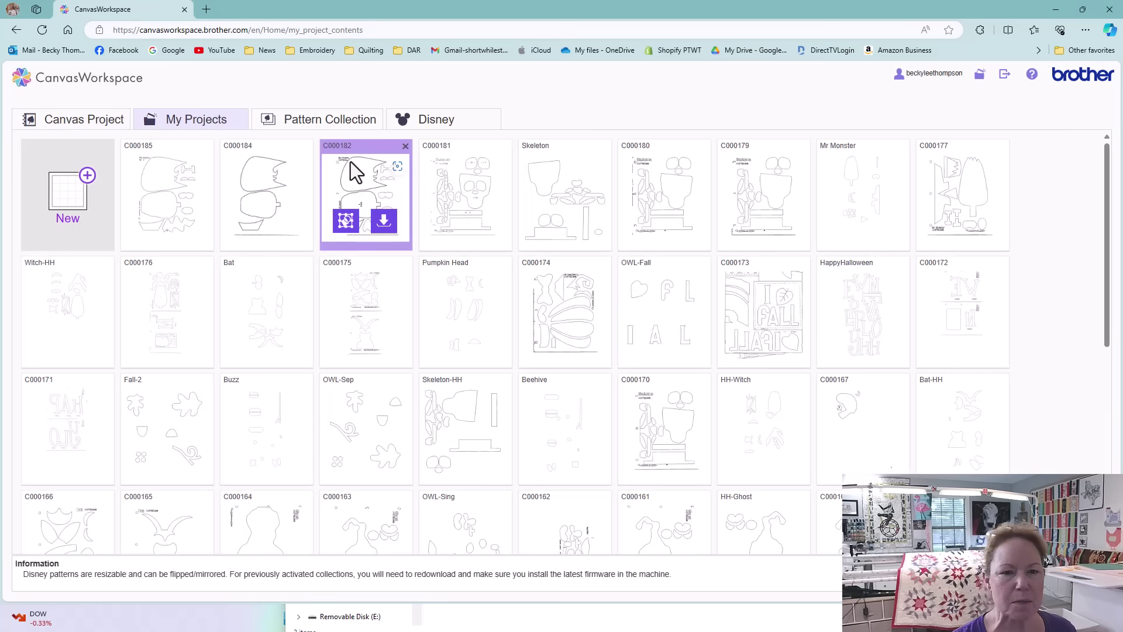
pyautogui.click(344, 223)
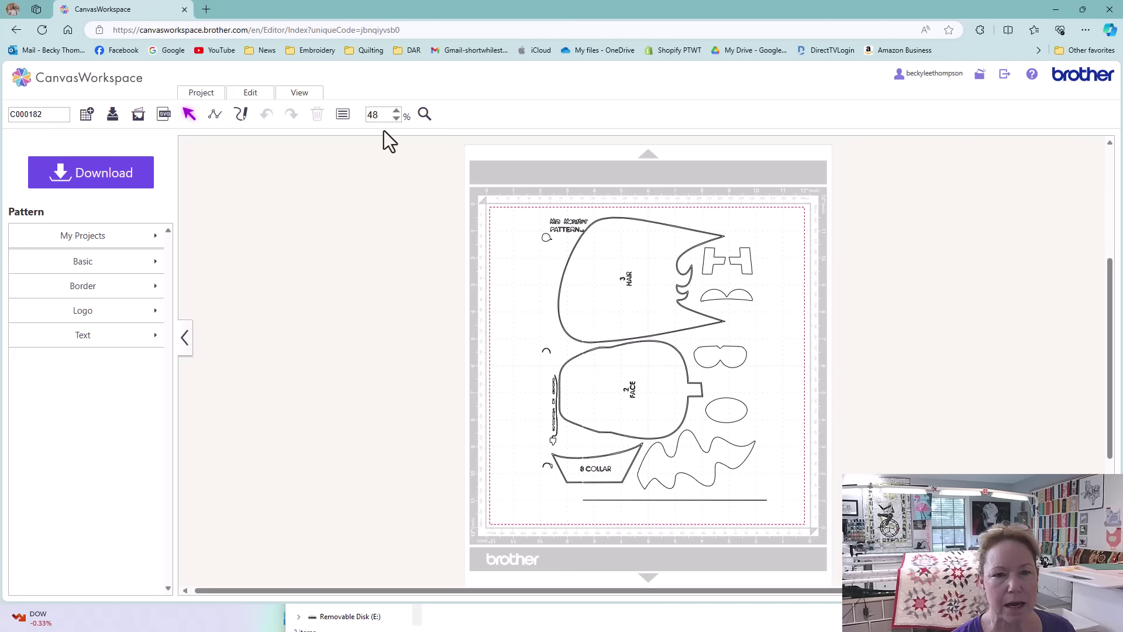
# Add project C000184's shapes over the scanned pieces and slide the hair piece left to compare
pyautogui.click(397, 111)
pyautogui.click(397, 111)
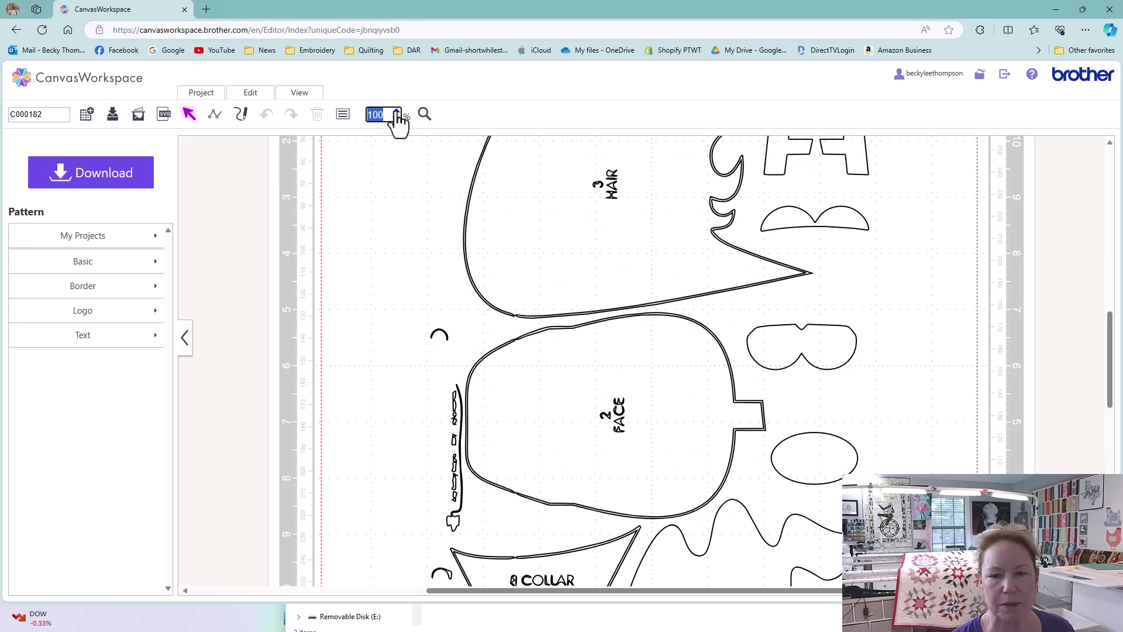
pyautogui.click(397, 110)
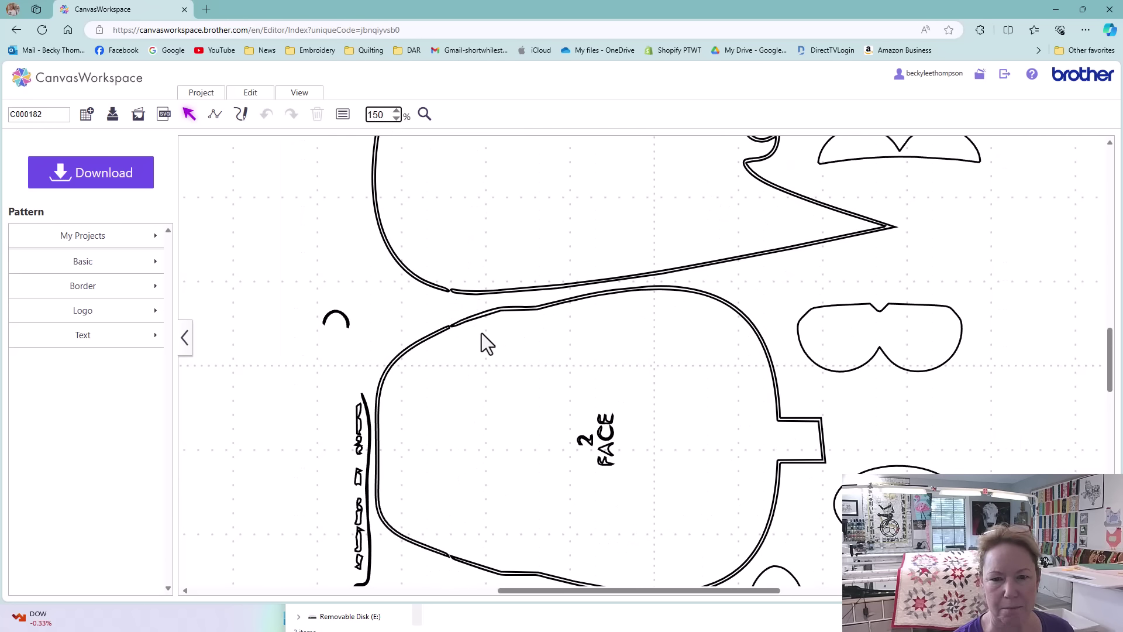
pyautogui.scroll(-1, 482, 333)
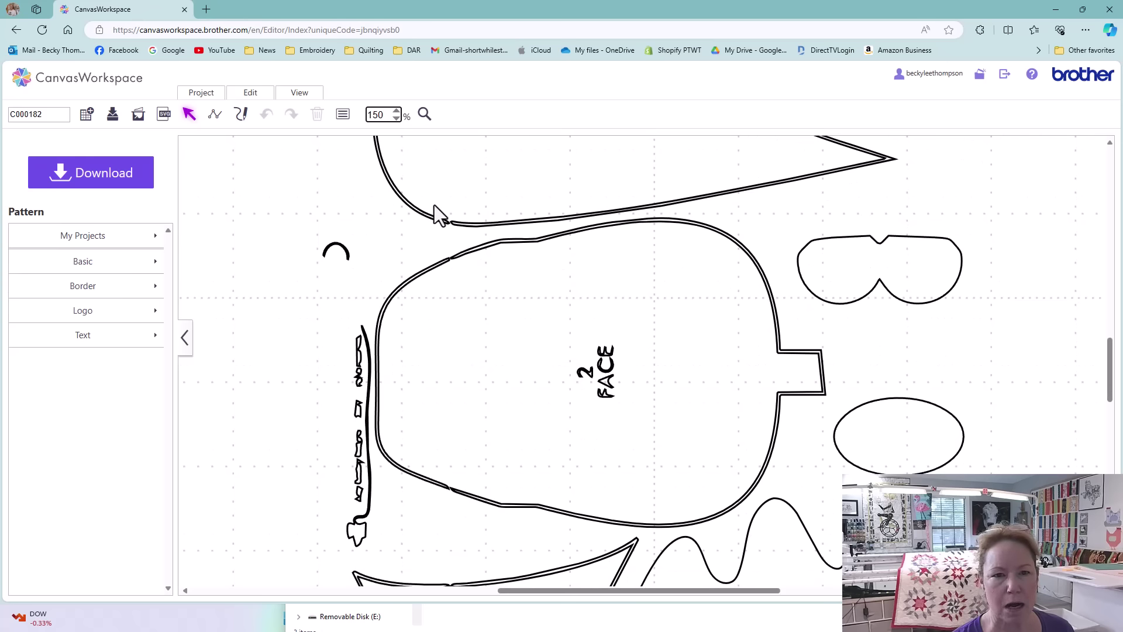
pyautogui.click(396, 118)
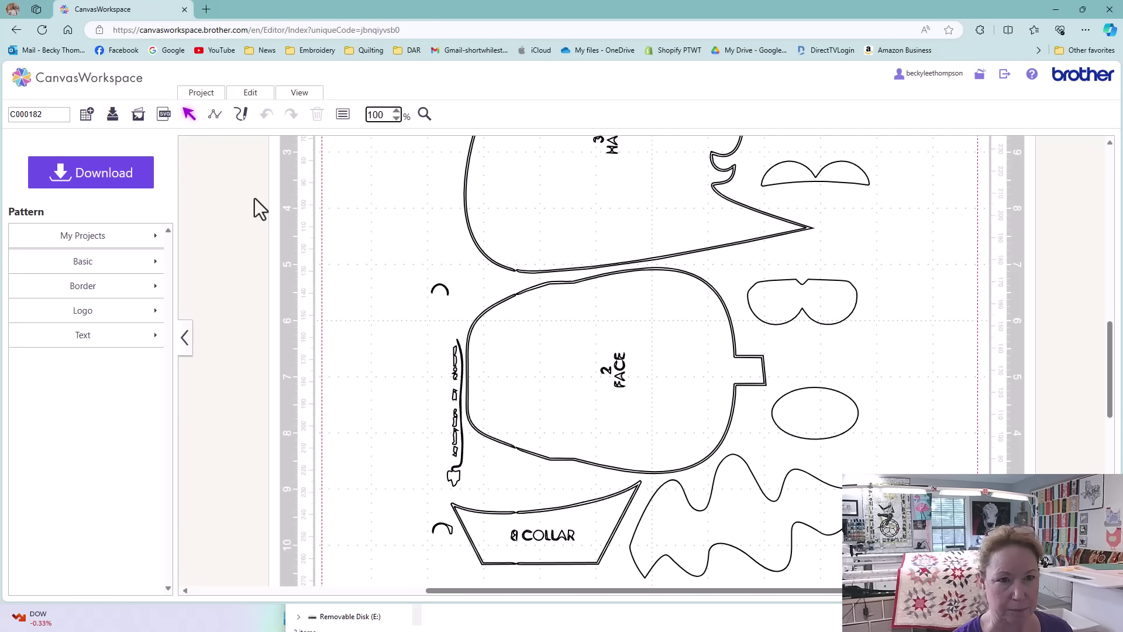
pyautogui.click(93, 237)
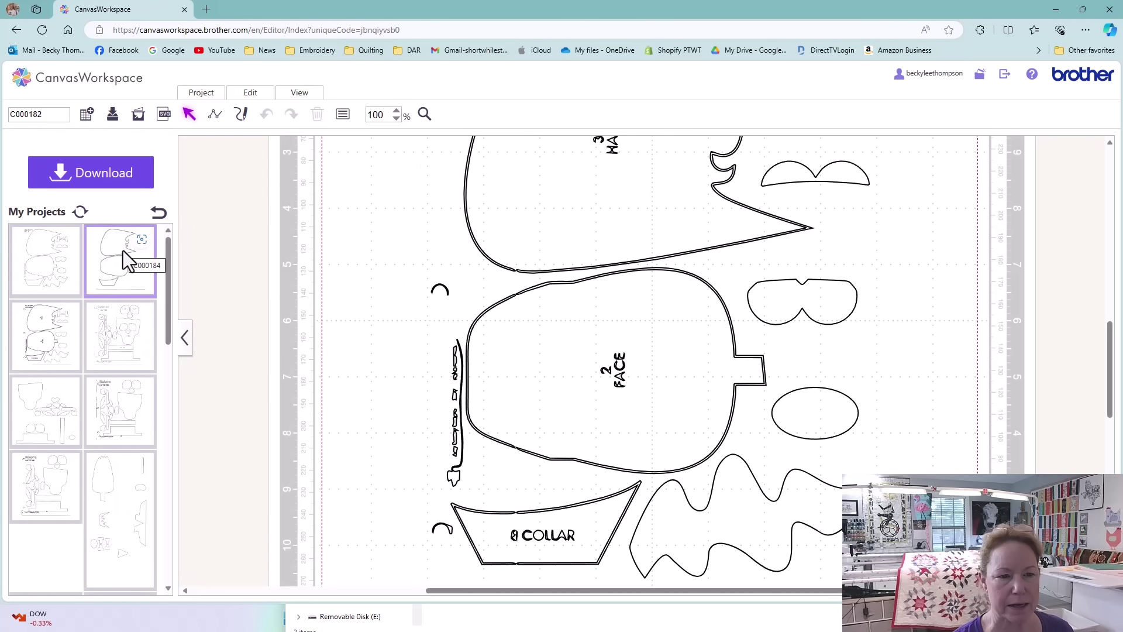
pyautogui.click(123, 250)
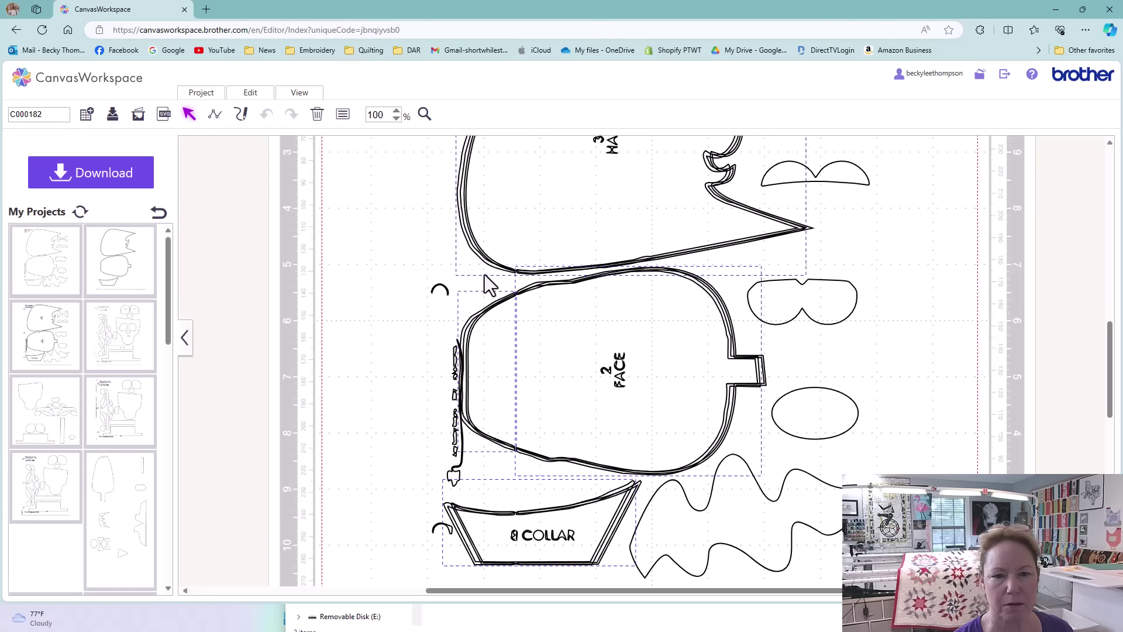
pyautogui.moveTo(494, 251); pyautogui.dragTo(334, 288)
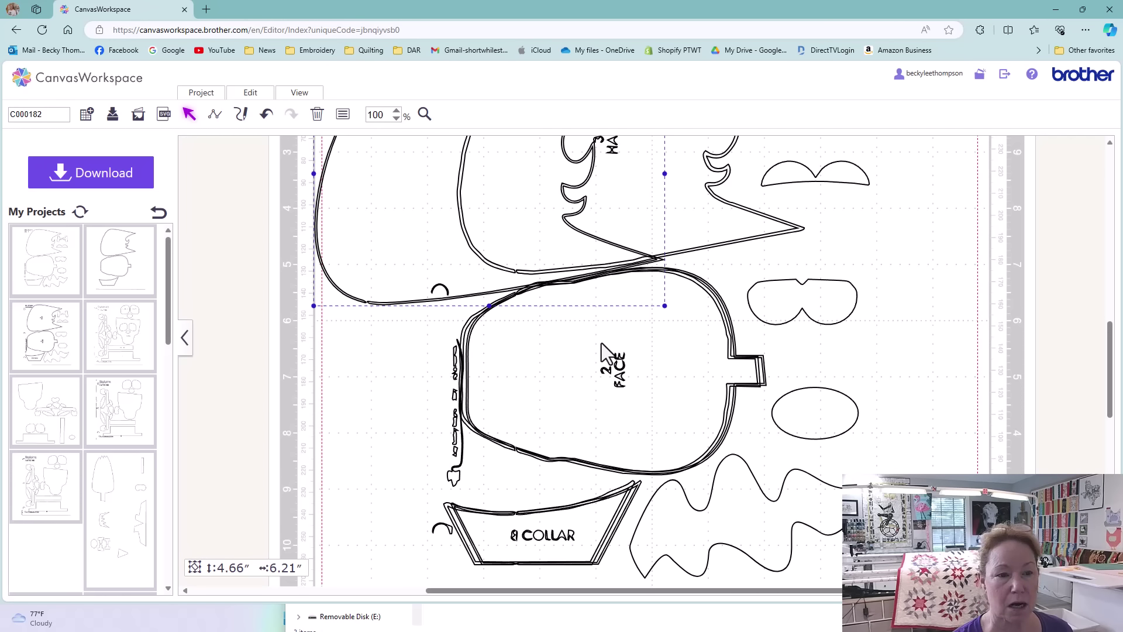
# Clear everything off the mat and place the top saved project's monster pieces back on it
pyautogui.click(396, 119)
pyautogui.moveTo(479, 169); pyautogui.dragTo(840, 609)
pyautogui.press('Delete')
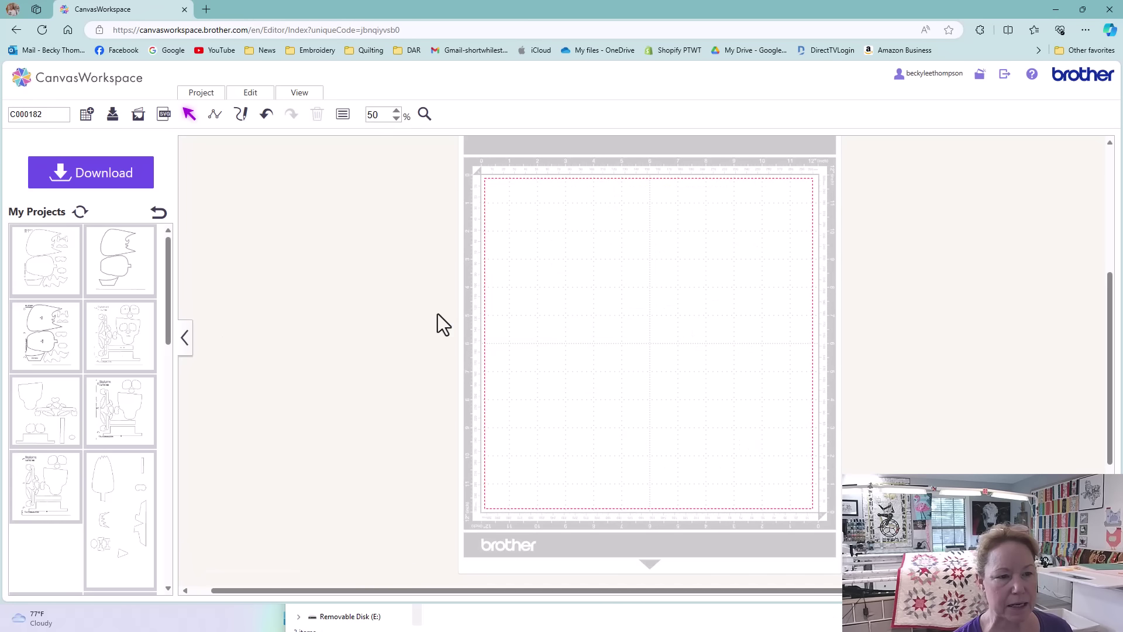
pyautogui.moveTo(46, 261); pyautogui.dragTo(647, 282)
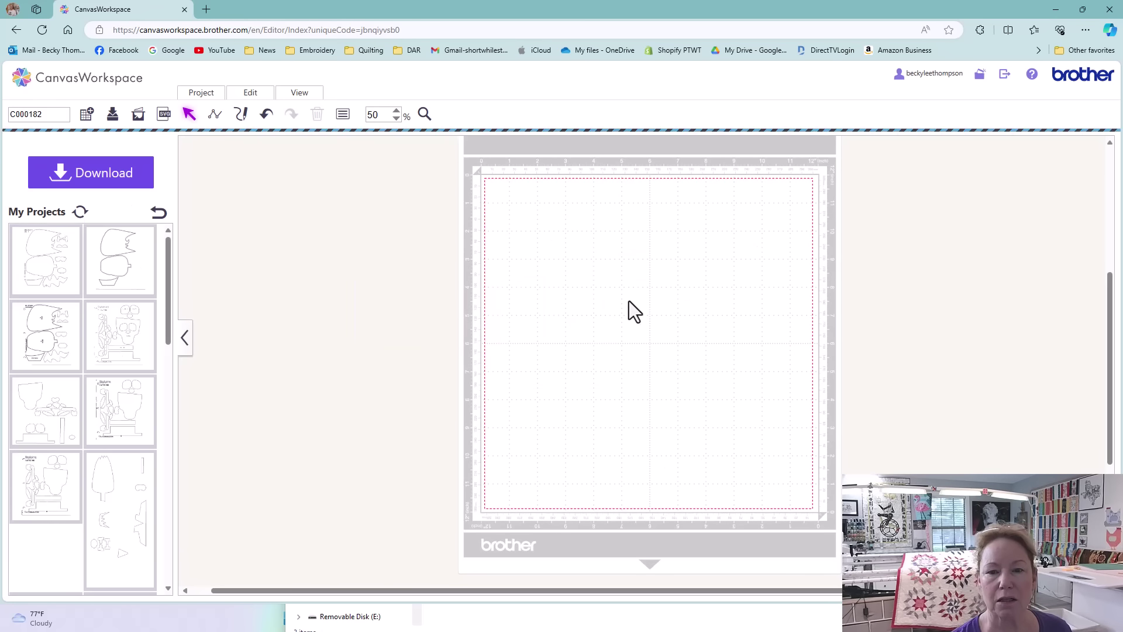
pyautogui.click(776, 314)
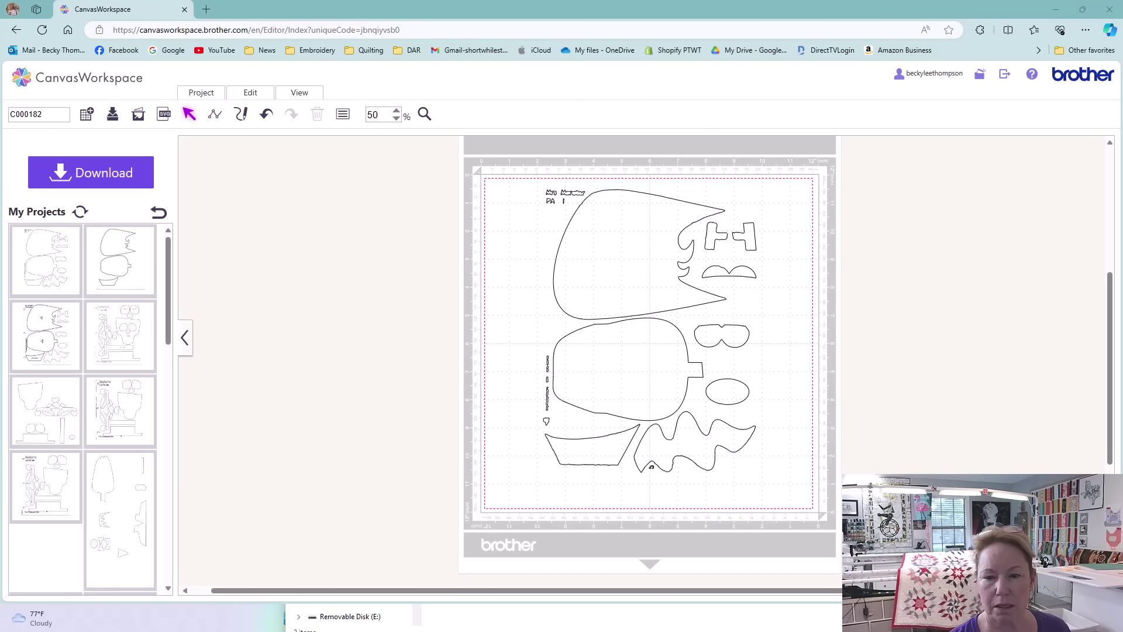
# Move the pieces aside, delete the leftover text labels and markings, then select all pieces
pyautogui.moveTo(632, 175); pyautogui.dragTo(801, 427)
pyautogui.moveTo(647, 258); pyautogui.dragTo(917, 252)
pyautogui.moveTo(471, 163); pyautogui.dragTo(826, 521)
pyautogui.press('Delete')
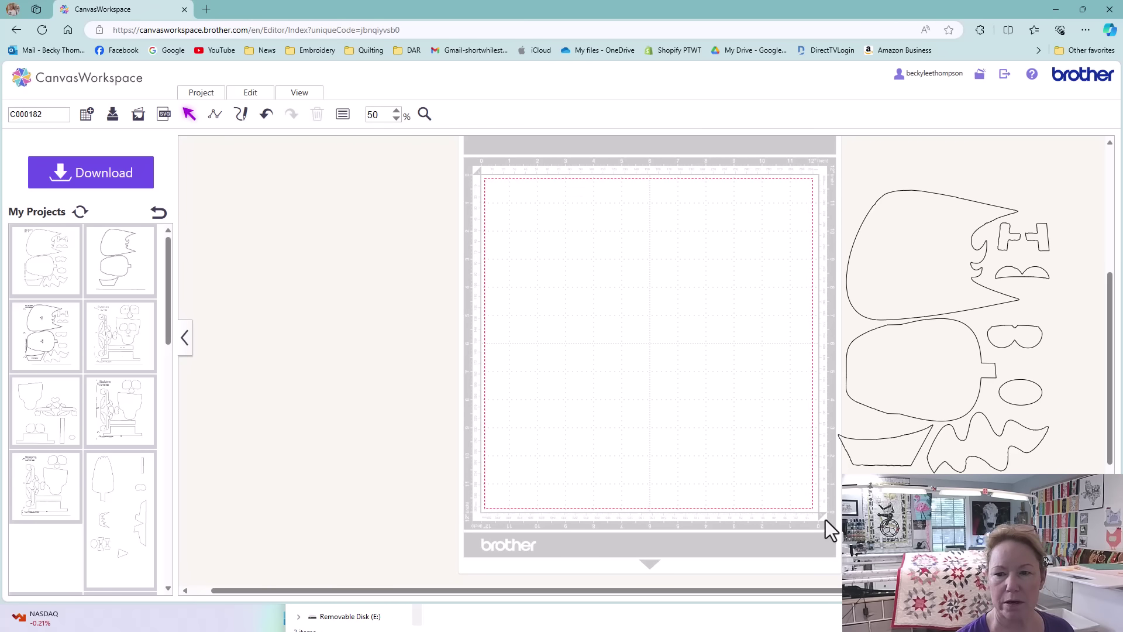
pyautogui.moveTo(925, 351); pyautogui.dragTo(643, 376)
pyautogui.hotkey('ctrl', 'a')
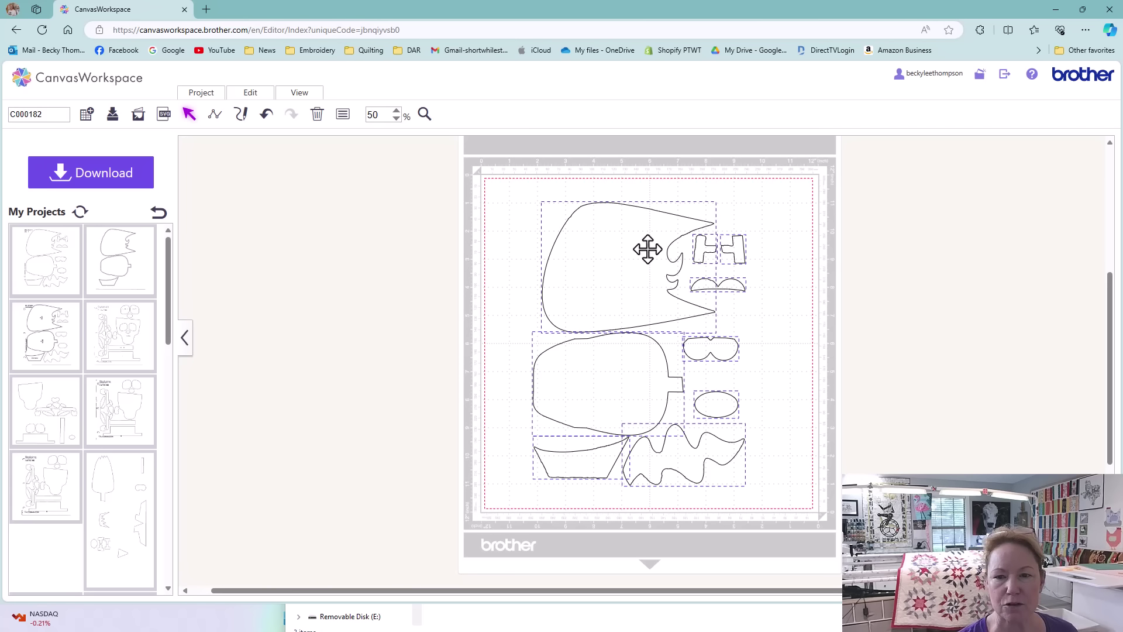
# Group all the pieces, flip them horizontally with Edit > Flip Horizontally, then ungroup them
pyautogui.rightClick(615, 252)
pyautogui.click(672, 347)
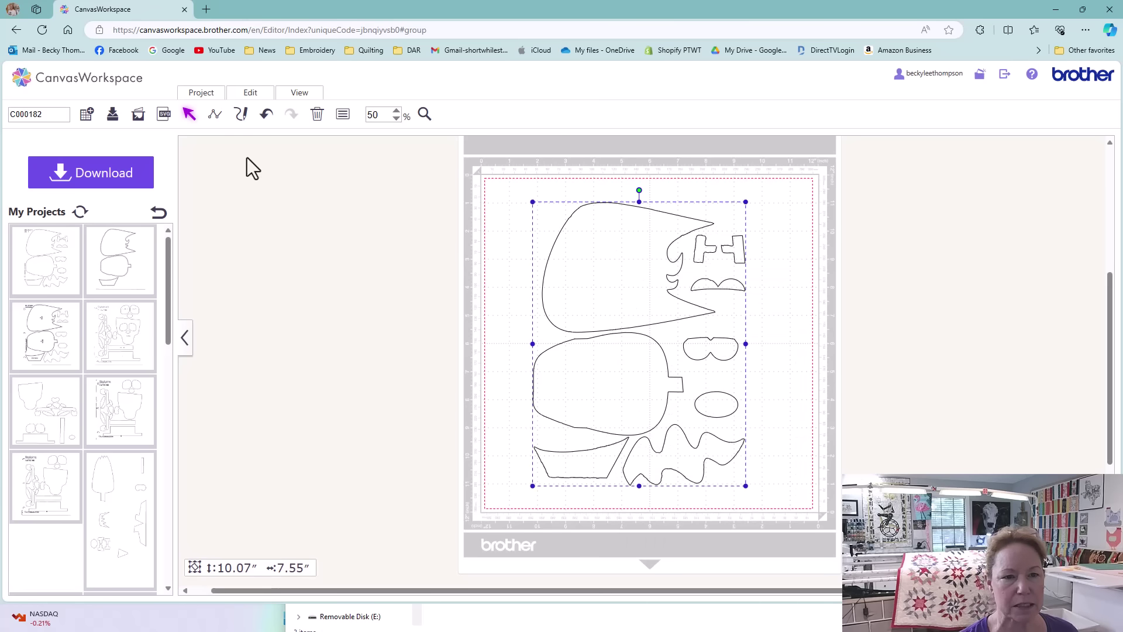
pyautogui.click(251, 94)
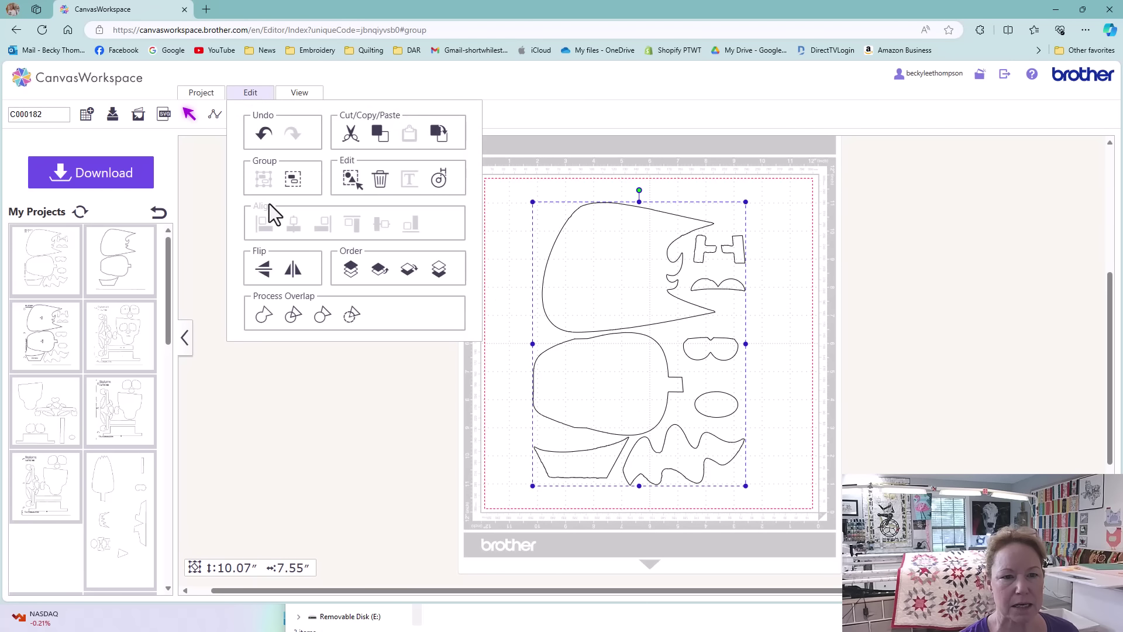
pyautogui.click(293, 272)
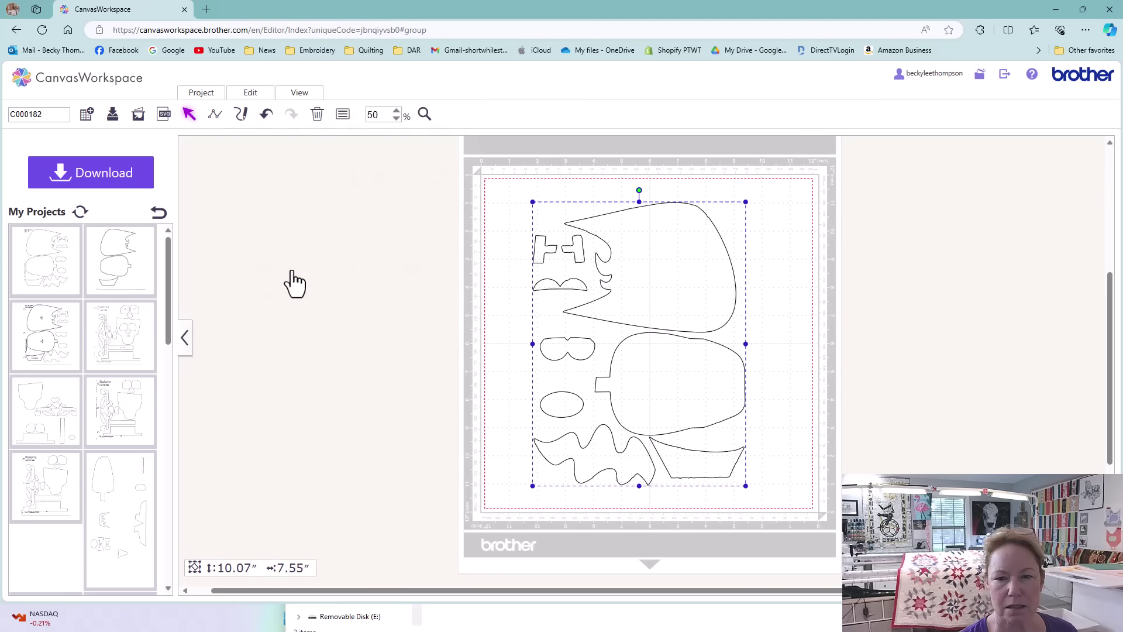
pyautogui.rightClick(653, 283)
pyautogui.click(696, 392)
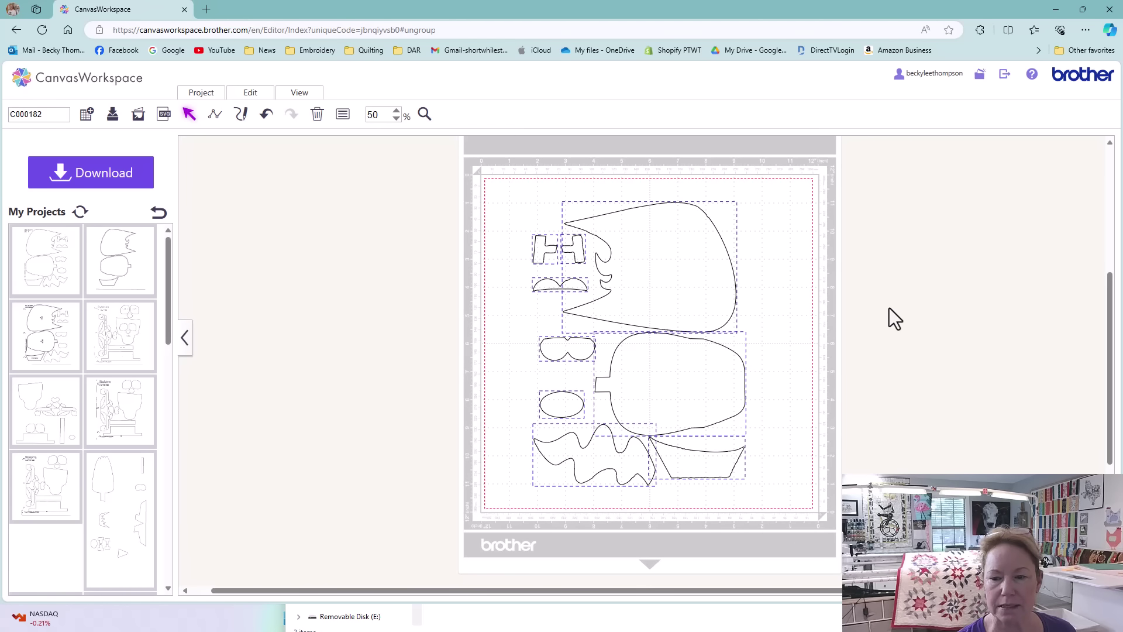
# Rearrange the hair, face, H-shaped, mustache and glasses pieces on the mat
pyautogui.click(789, 275)
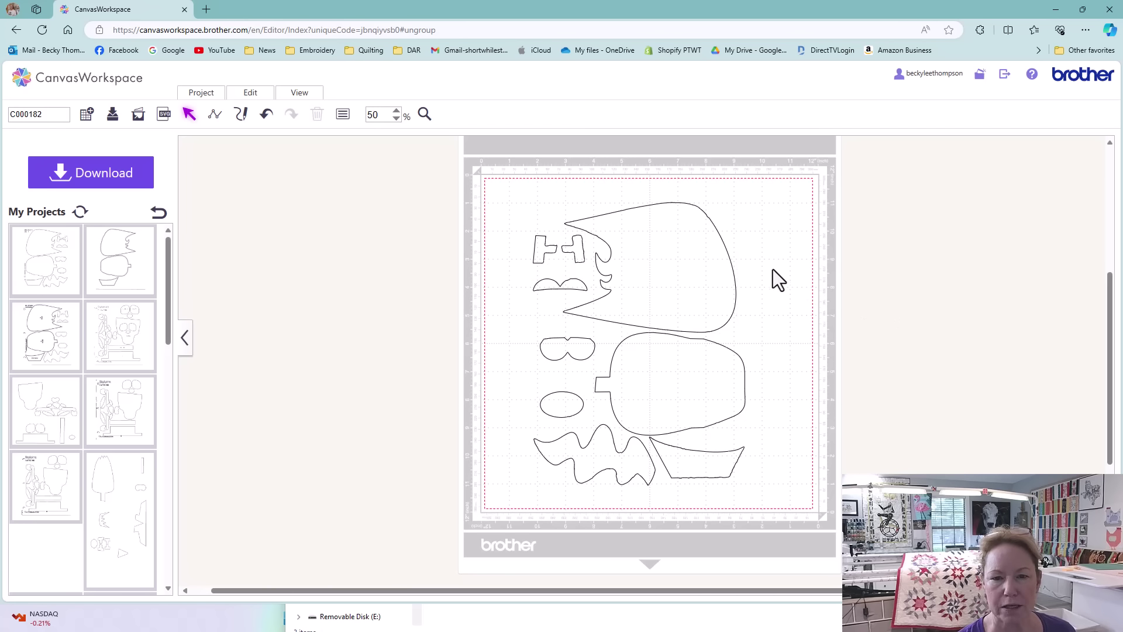
pyautogui.click(705, 297)
pyautogui.moveTo(705, 297); pyautogui.dragTo(766, 292)
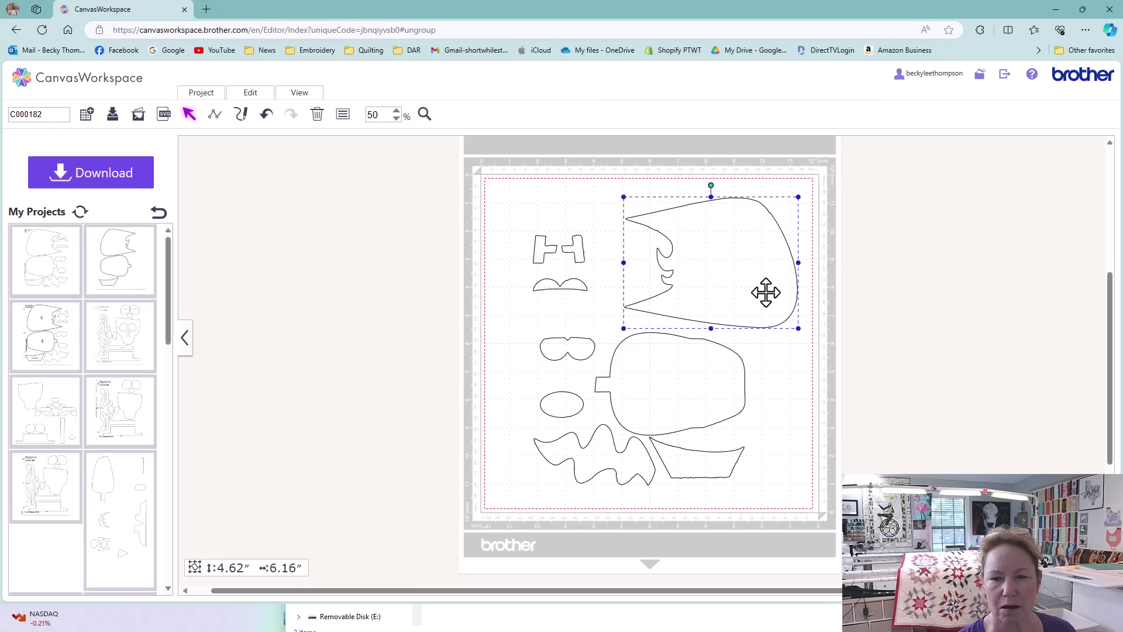
pyautogui.moveTo(695, 393); pyautogui.dragTo(747, 451)
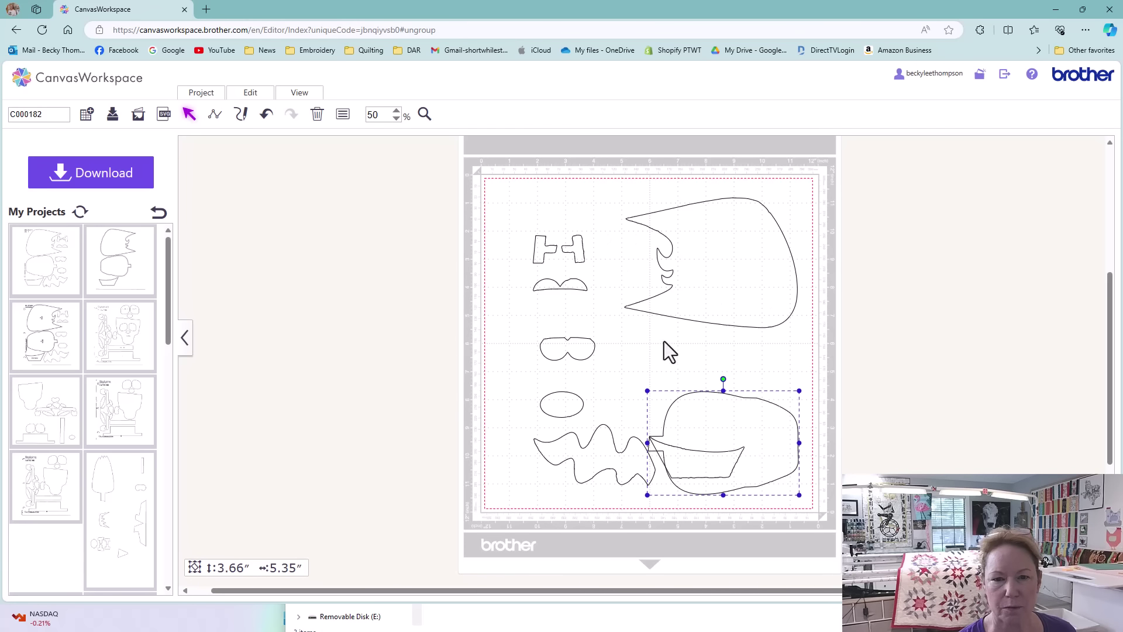
pyautogui.moveTo(518, 220); pyautogui.dragTo(548, 208)
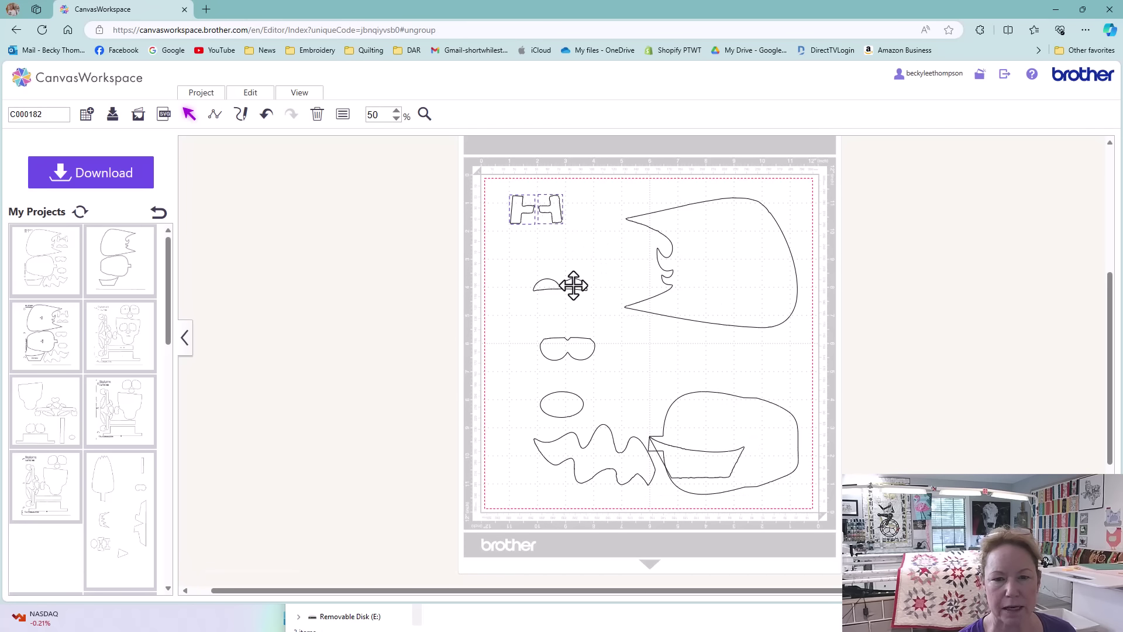
pyautogui.moveTo(574, 283); pyautogui.dragTo(552, 267)
pyautogui.moveTo(577, 354); pyautogui.dragTo(551, 331)
# Reposition the oval, wavy and collar pieces and nudge the face and boat pieces into place
pyautogui.moveTo(571, 406); pyautogui.dragTo(551, 375)
pyautogui.moveTo(613, 463); pyautogui.dragTo(578, 471)
pyautogui.moveTo(697, 460); pyautogui.dragTo(643, 367)
pyautogui.click(718, 446)
pyautogui.moveTo(718, 445); pyautogui.dragTo(718, 446)
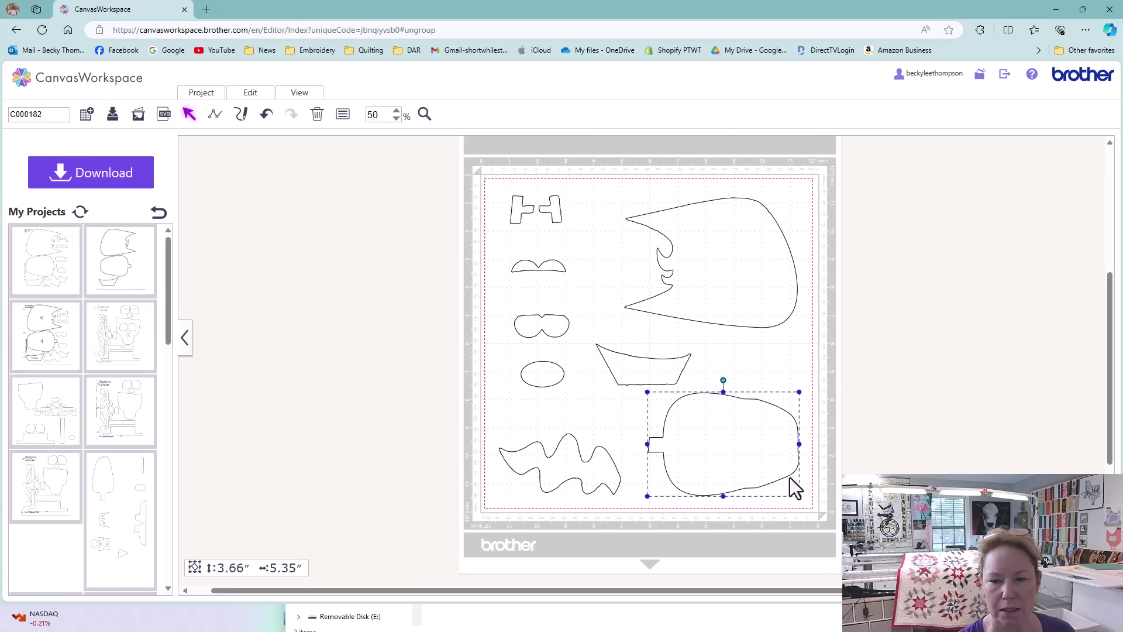
pyautogui.moveTo(637, 369); pyautogui.dragTo(634, 361)
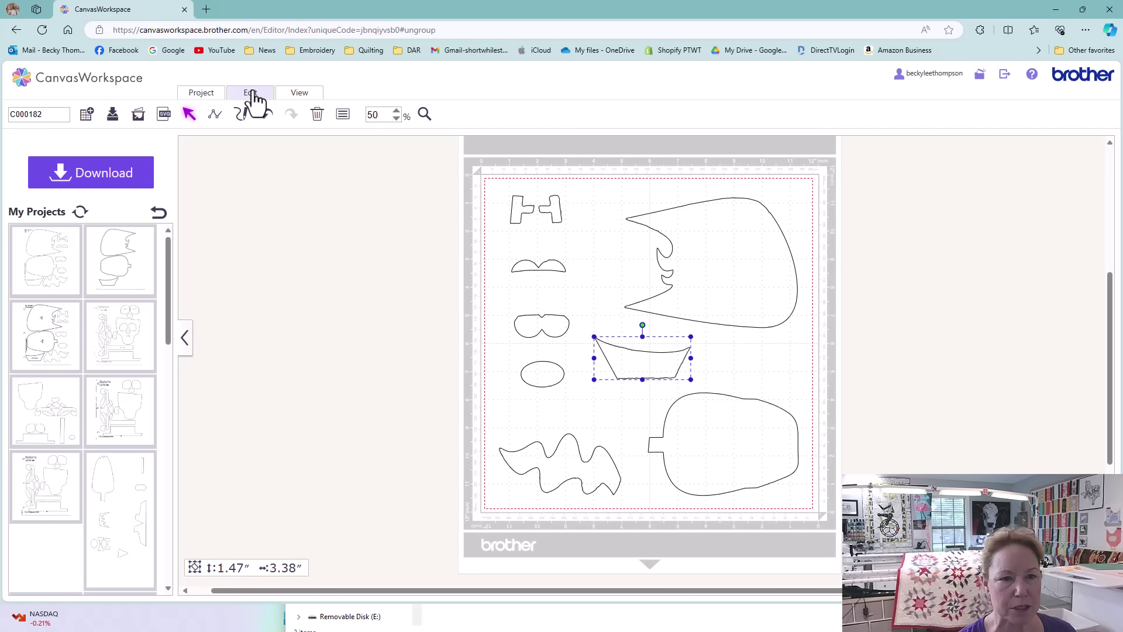
# Switch to the 12 × 24 inch mat and spread the wavy, mouth, glasses, oval and flame pieces out
pyautogui.click(199, 94)
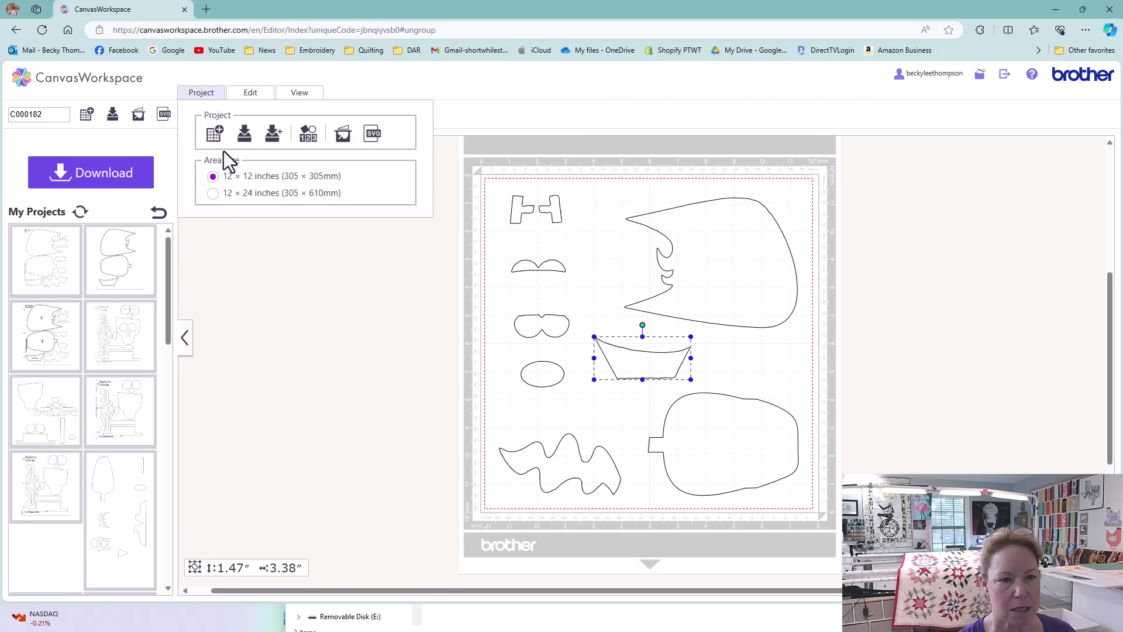
pyautogui.click(210, 193)
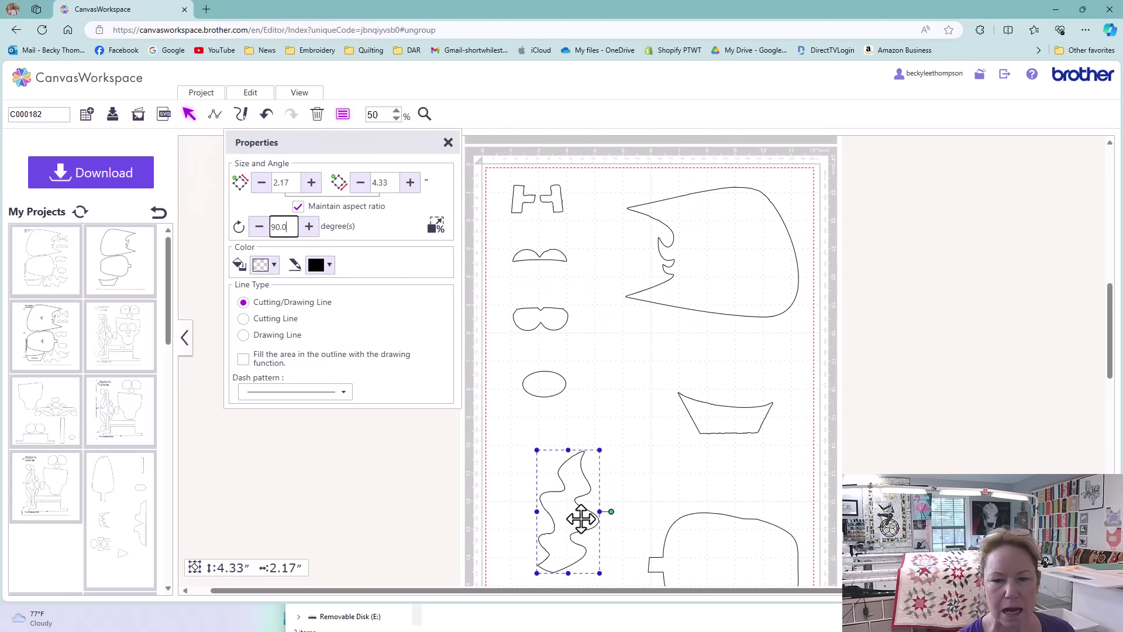
pyautogui.moveTo(582, 515); pyautogui.dragTo(580, 506)
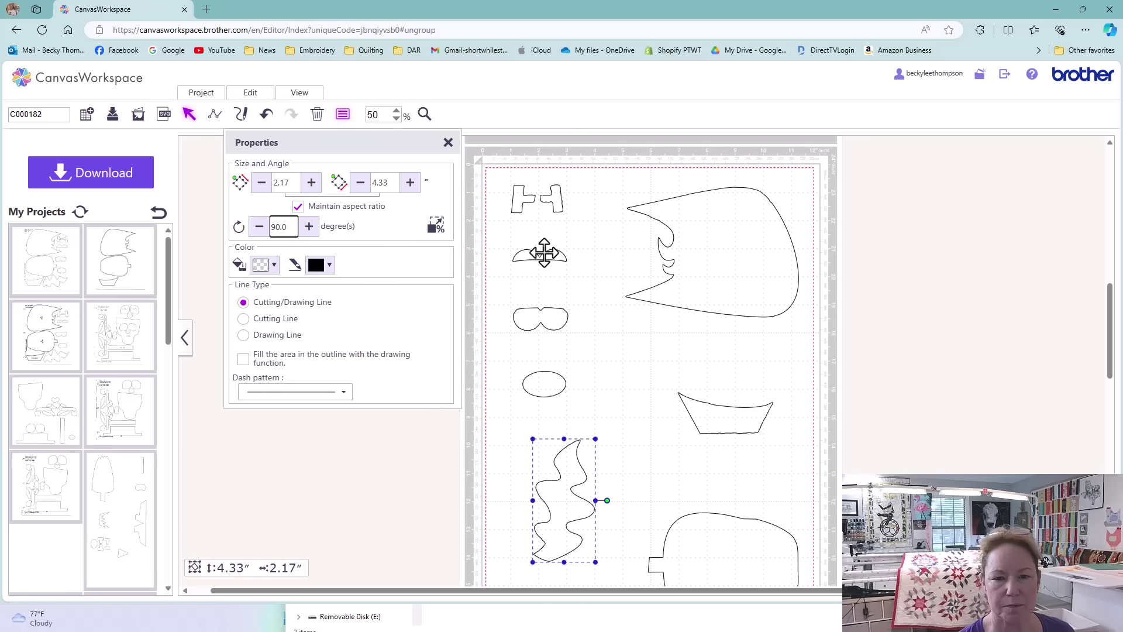
pyautogui.moveTo(543, 256); pyautogui.dragTo(549, 273)
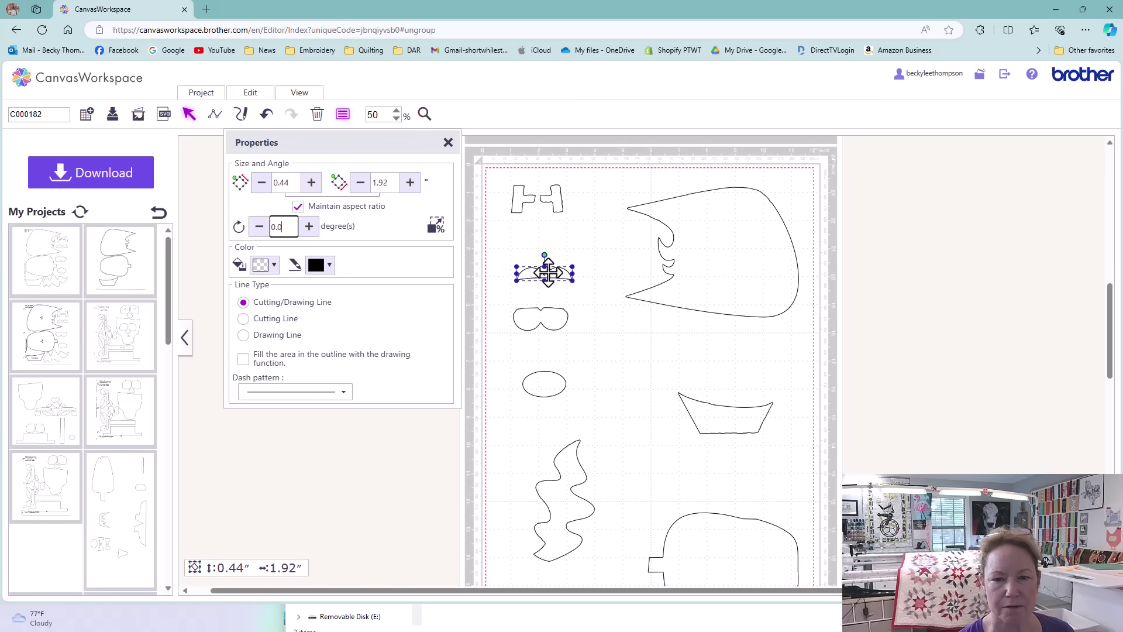
pyautogui.click(541, 327)
pyautogui.click(542, 328)
pyautogui.moveTo(542, 327); pyautogui.dragTo(550, 336)
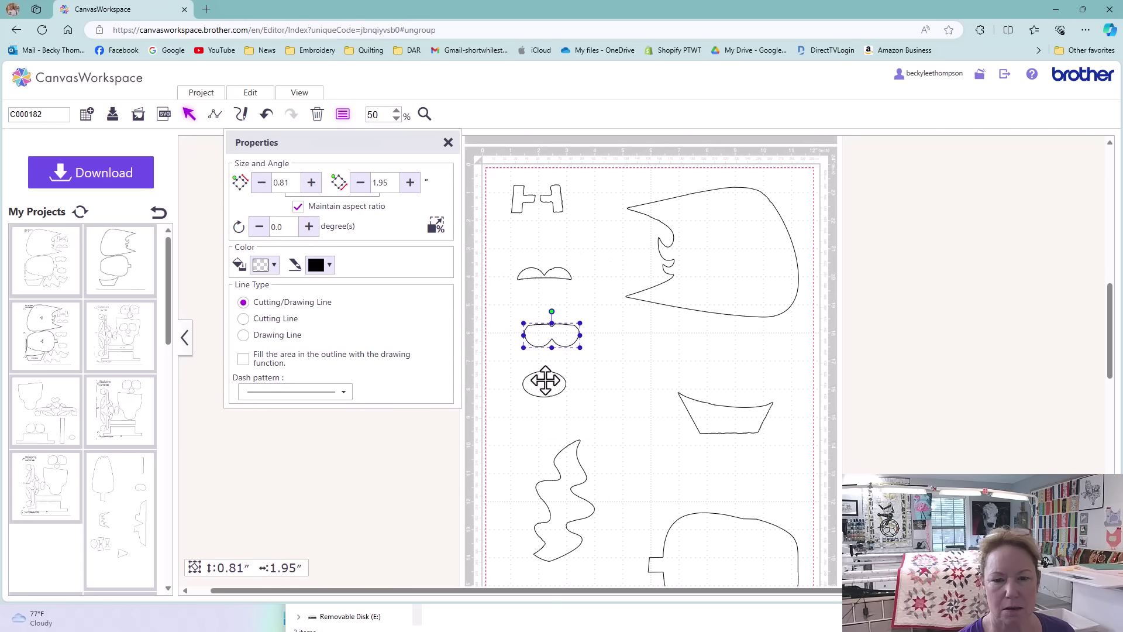
pyautogui.click(541, 383)
pyautogui.moveTo(540, 384); pyautogui.dragTo(548, 408)
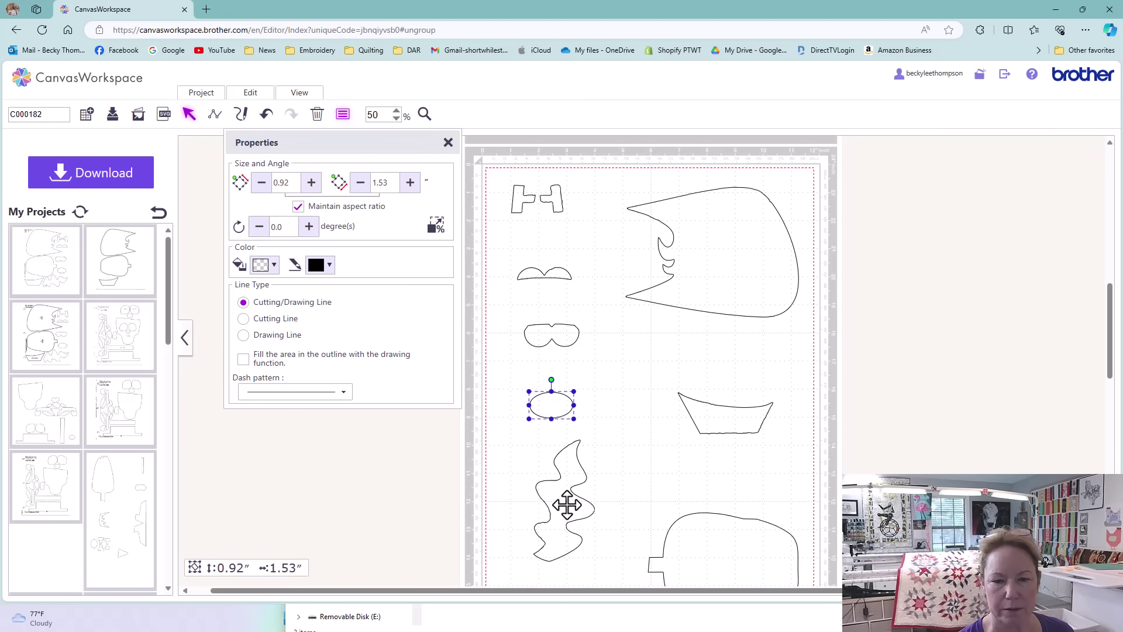
pyautogui.moveTo(569, 503); pyautogui.dragTo(565, 523)
pyautogui.click(893, 305)
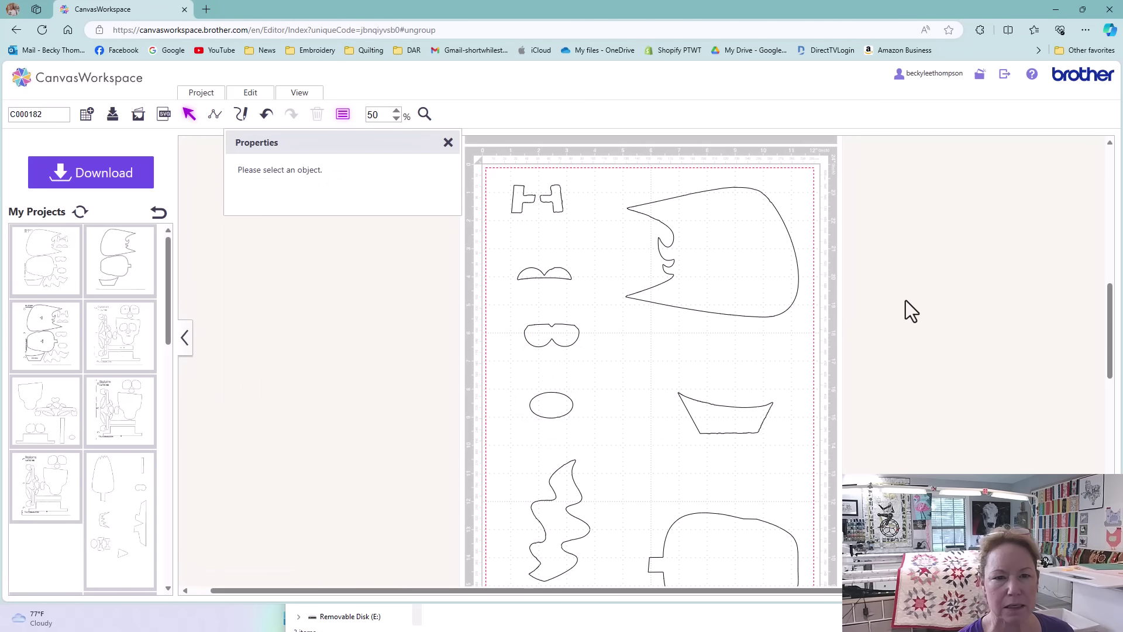
# Rename the project 'Mrs Monster' and save it as another project
pyautogui.doubleClick(40, 114)
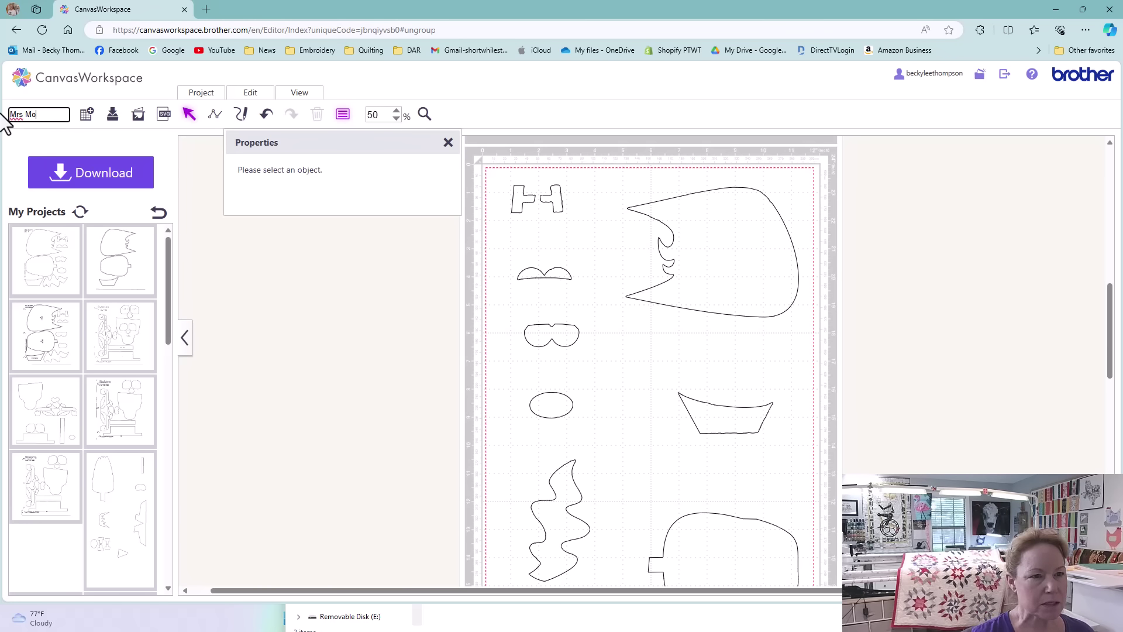
pyautogui.write('Mrs Monster')
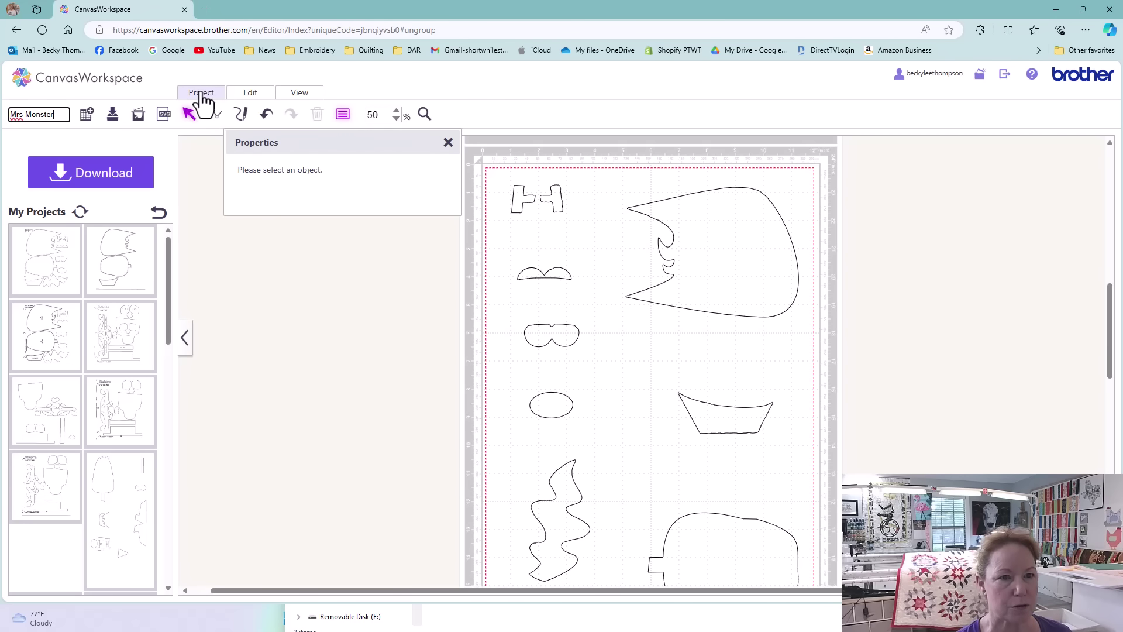
pyautogui.click(201, 94)
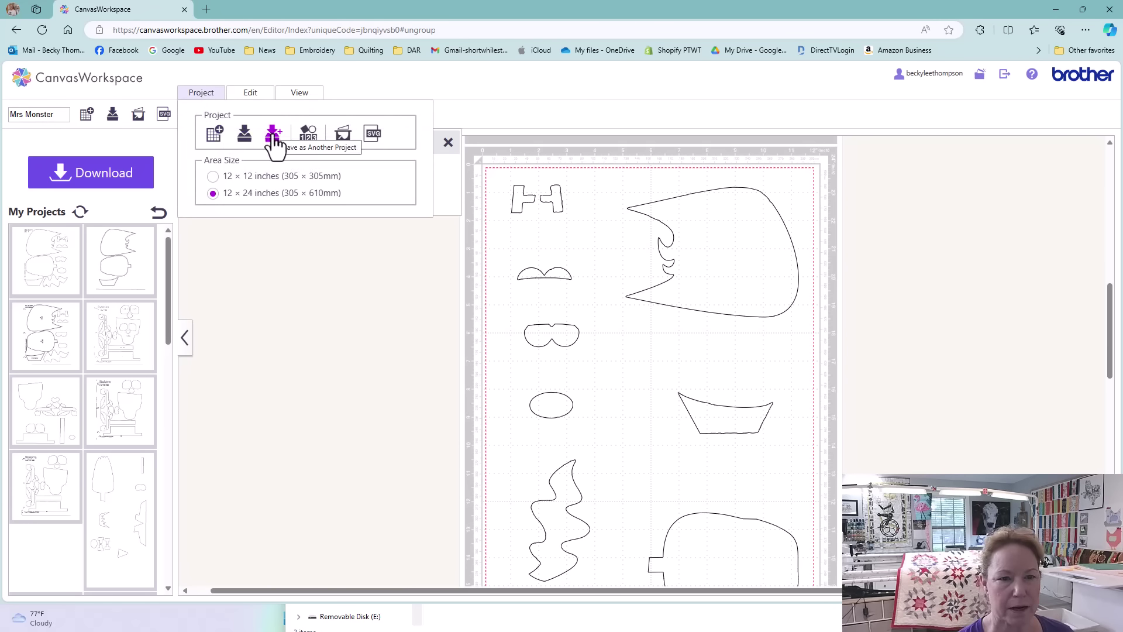
pyautogui.click(273, 139)
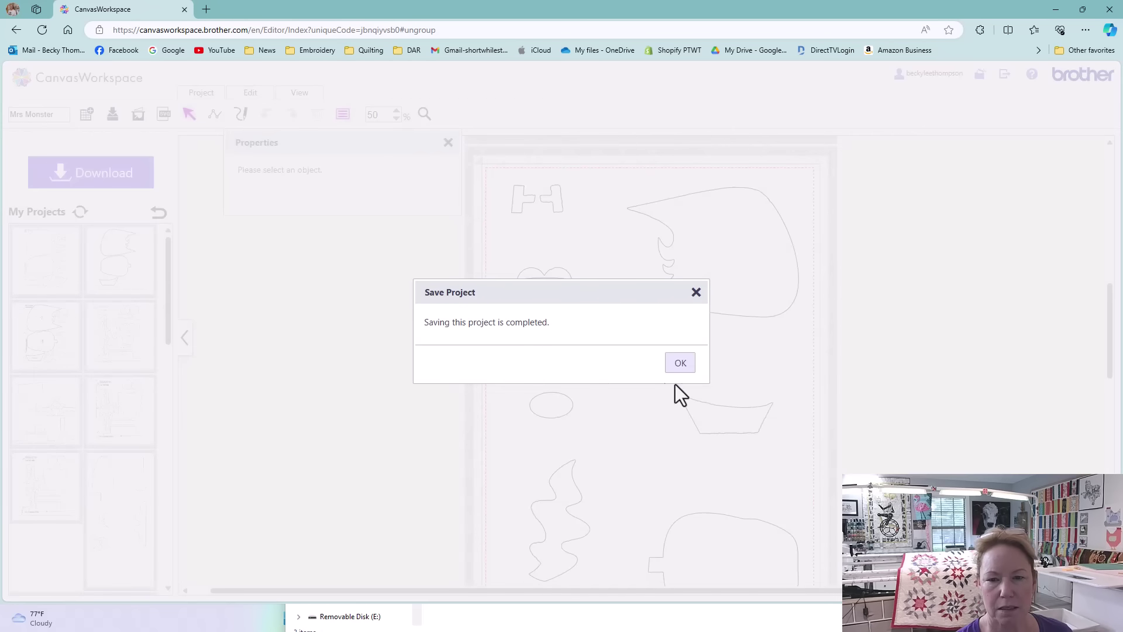
pyautogui.click(680, 363)
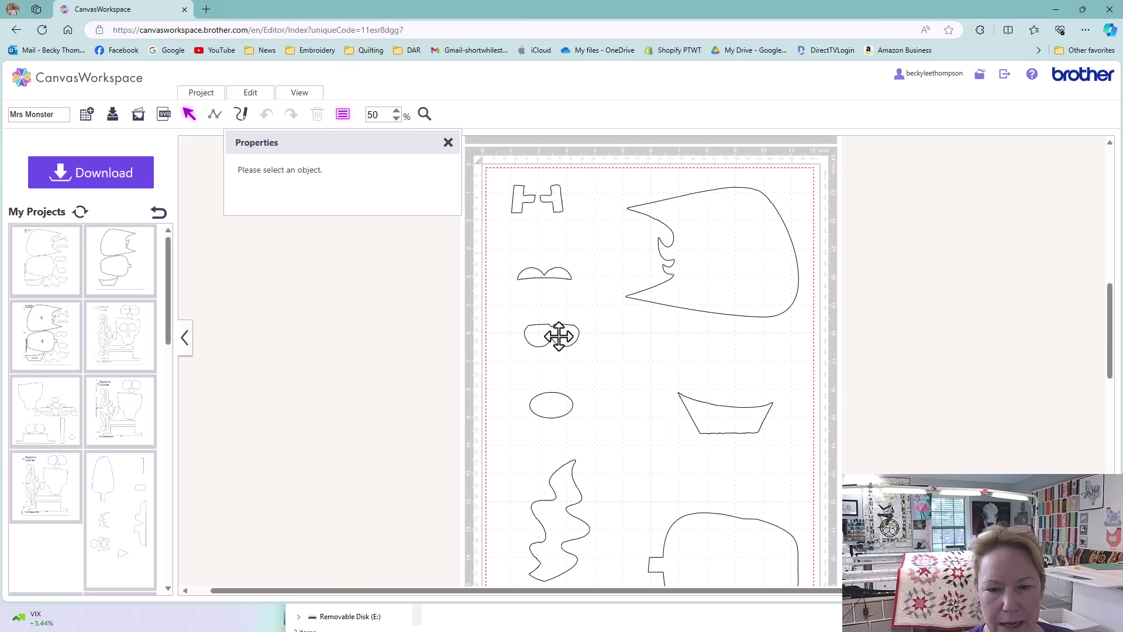
# Move the goggles beside the wavy piece and group the two together
pyautogui.moveTo(559, 334); pyautogui.dragTo(600, 488)
pyautogui.moveTo(483, 448)
pyautogui.mouseDown()
pyautogui.moveTo(566, 463)
pyautogui.moveTo(613, 556)
pyautogui.mouseUp()
pyautogui.hotkey('ctrl', 'g')
pyautogui.moveTo(584, 497); pyautogui.dragTo(580, 499)
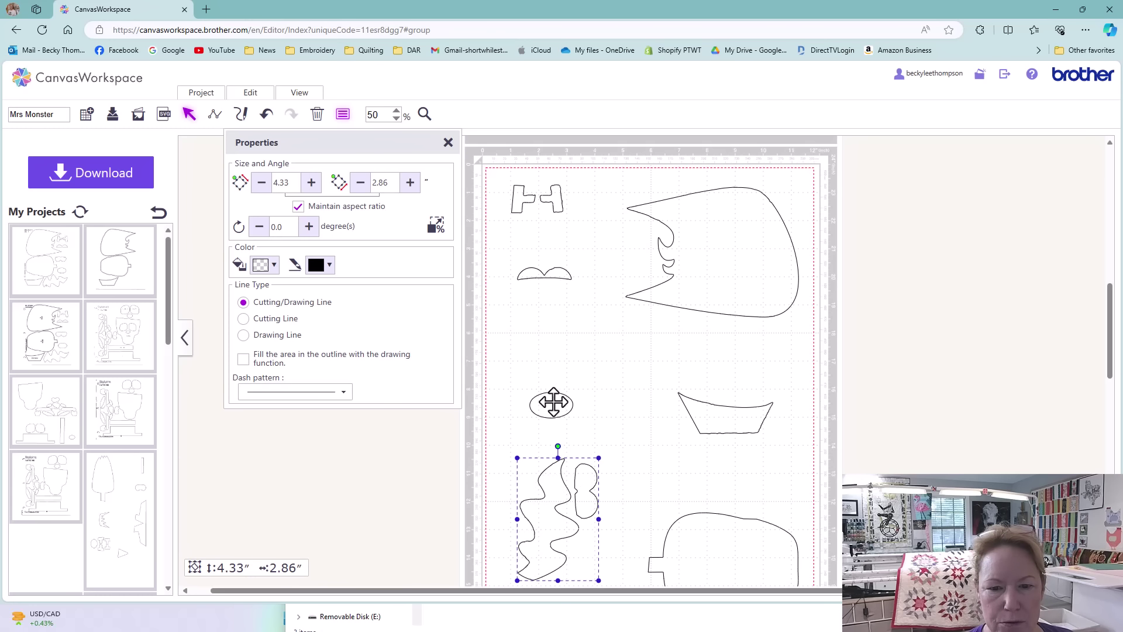
# Move the oval up and the boat left, turn the tree upright, and hide Properties
pyautogui.moveTo(552, 398); pyautogui.dragTo(538, 225)
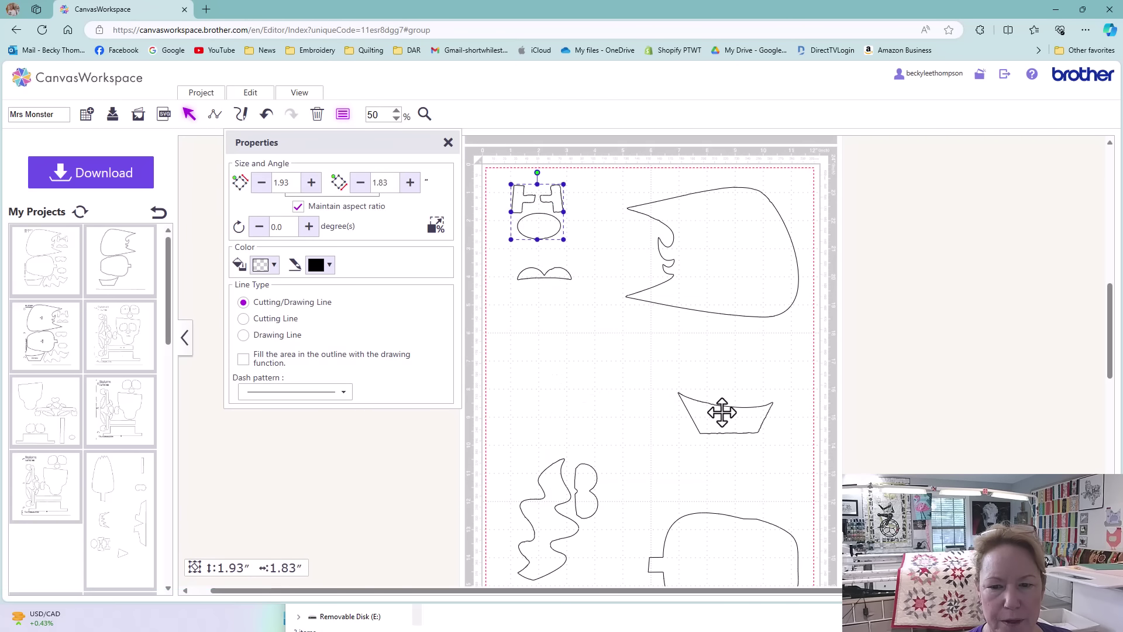
pyautogui.moveTo(722, 419); pyautogui.dragTo(625, 411)
pyautogui.hotkey('ctrl', 'z')
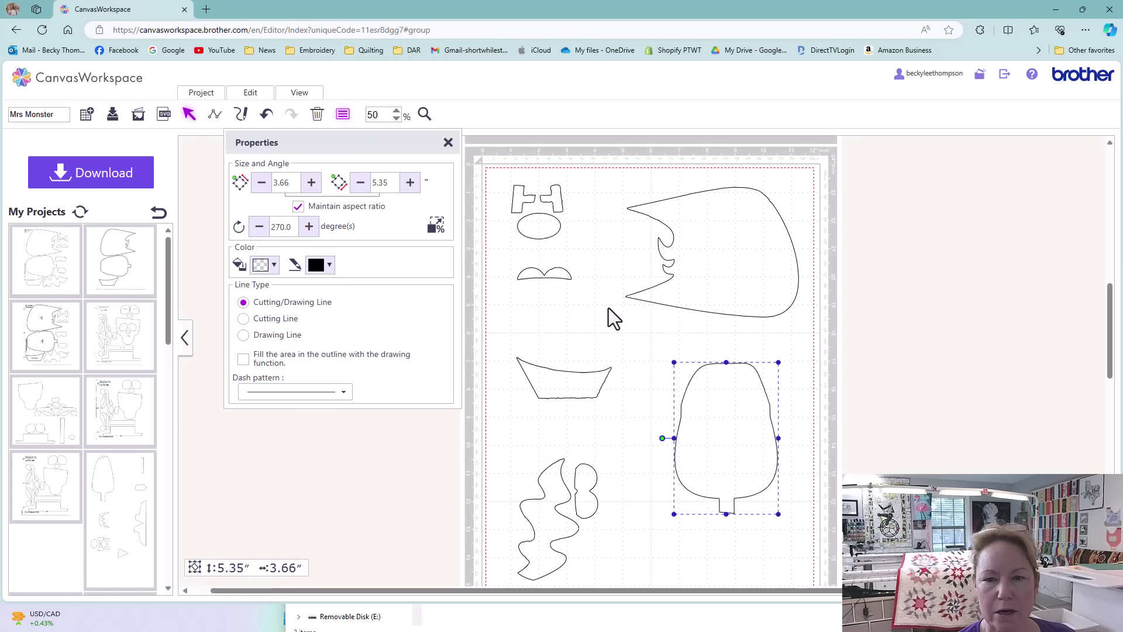
pyautogui.click(734, 242)
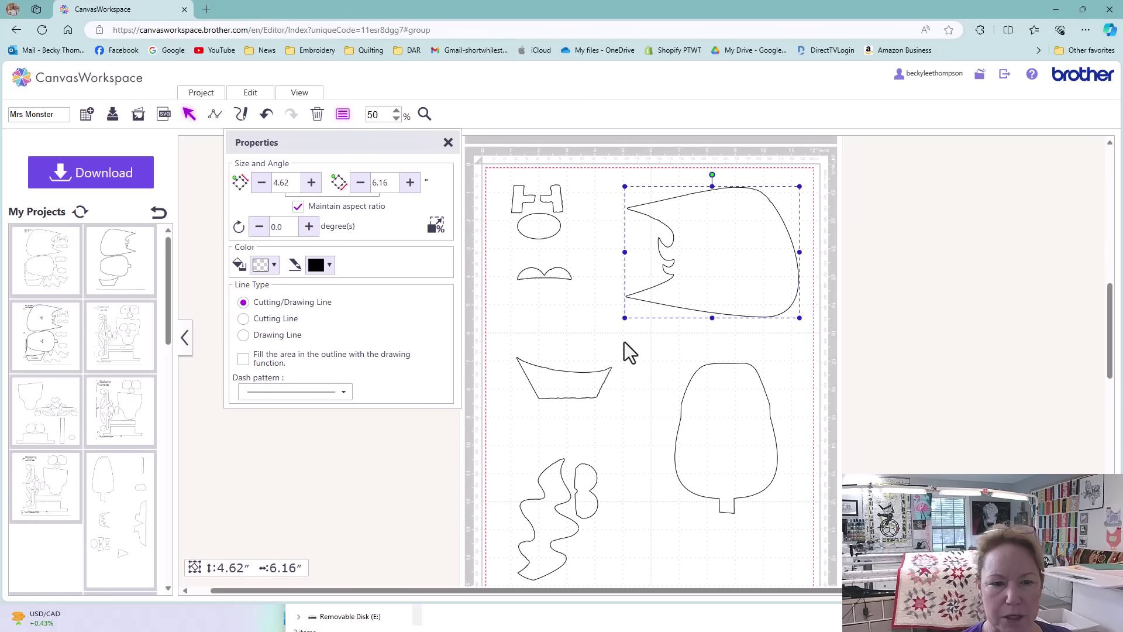
pyautogui.press('Escape')
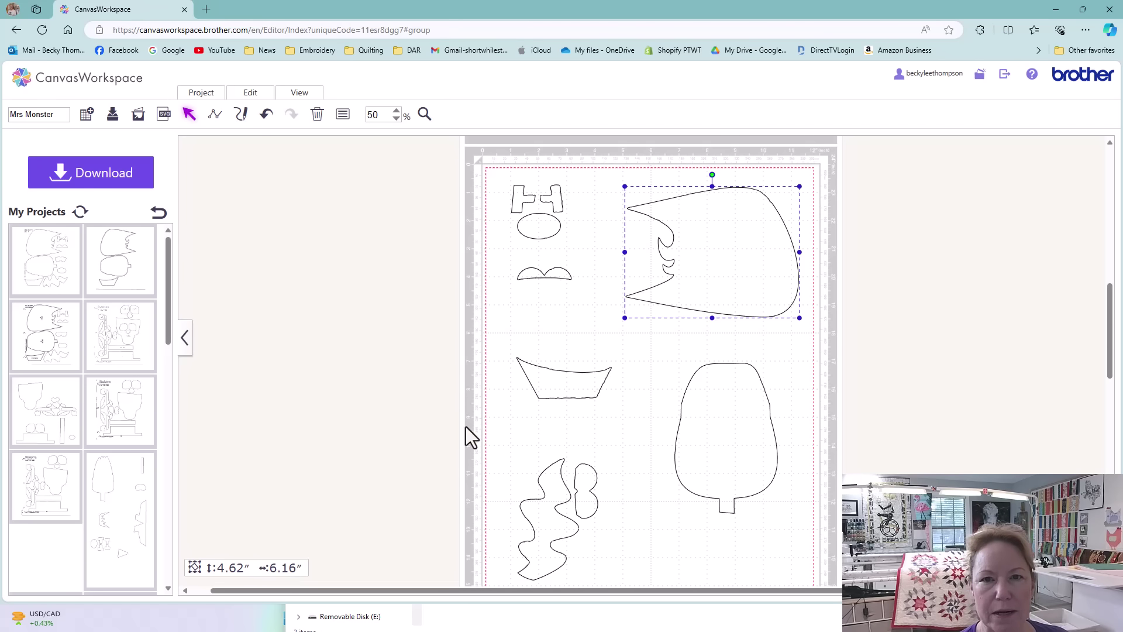
# Save the changes to the Mrs Monster project
pyautogui.click(682, 389)
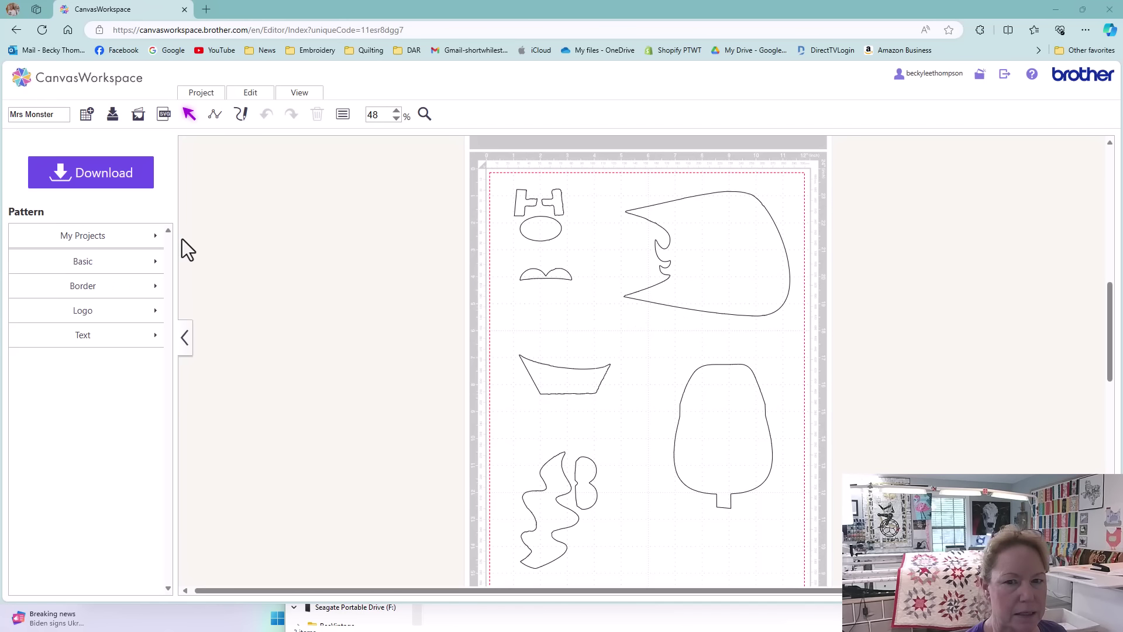
pyautogui.click(201, 95)
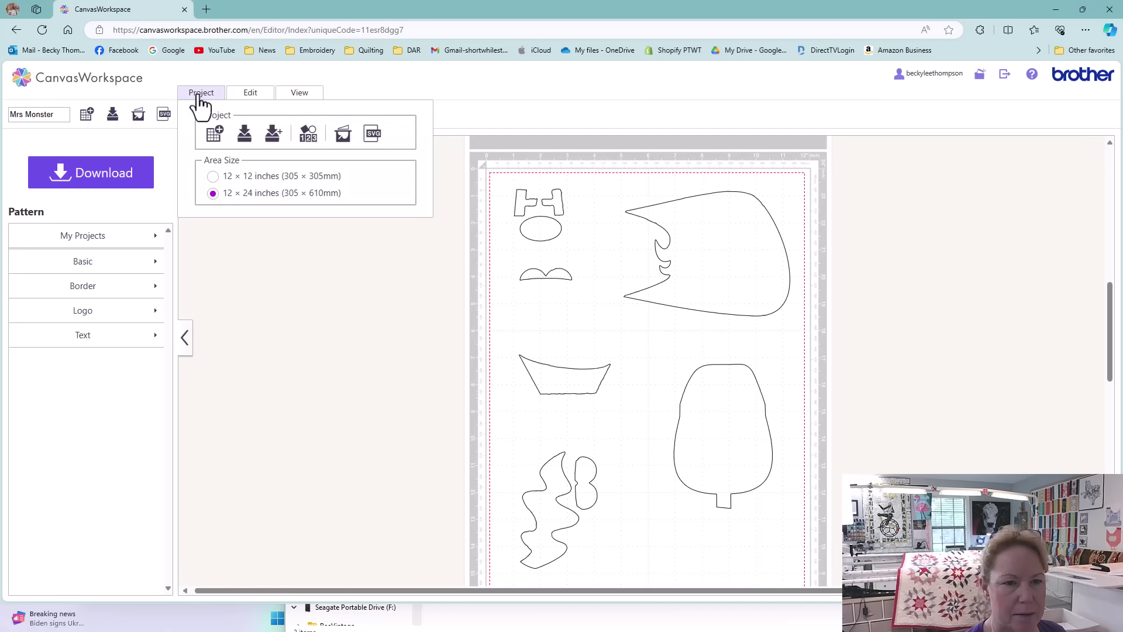
pyautogui.click(244, 138)
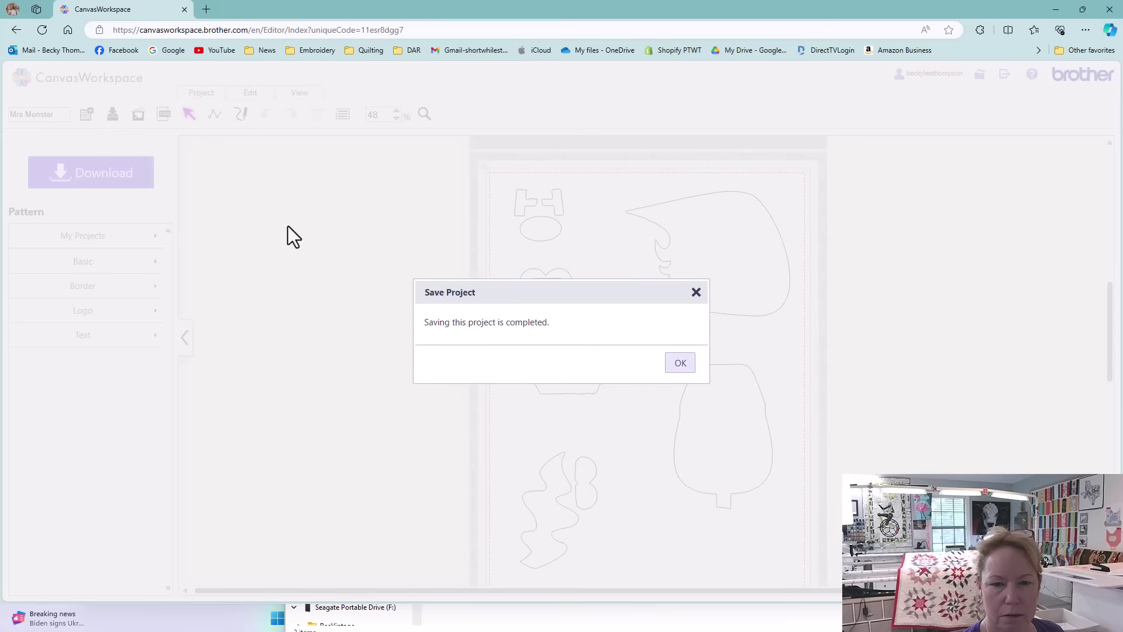
pyautogui.click(681, 363)
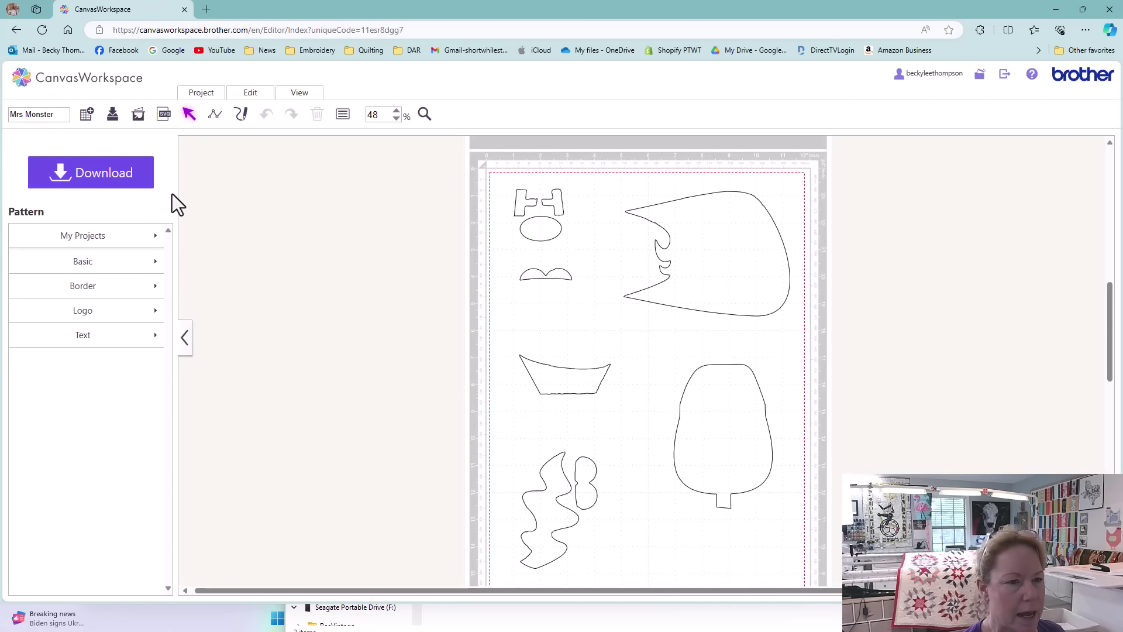
# Send the cutting data to the ScanNCut machine wirelessly via ScanNCut Transfer
pyautogui.click(90, 172)
pyautogui.click(507, 252)
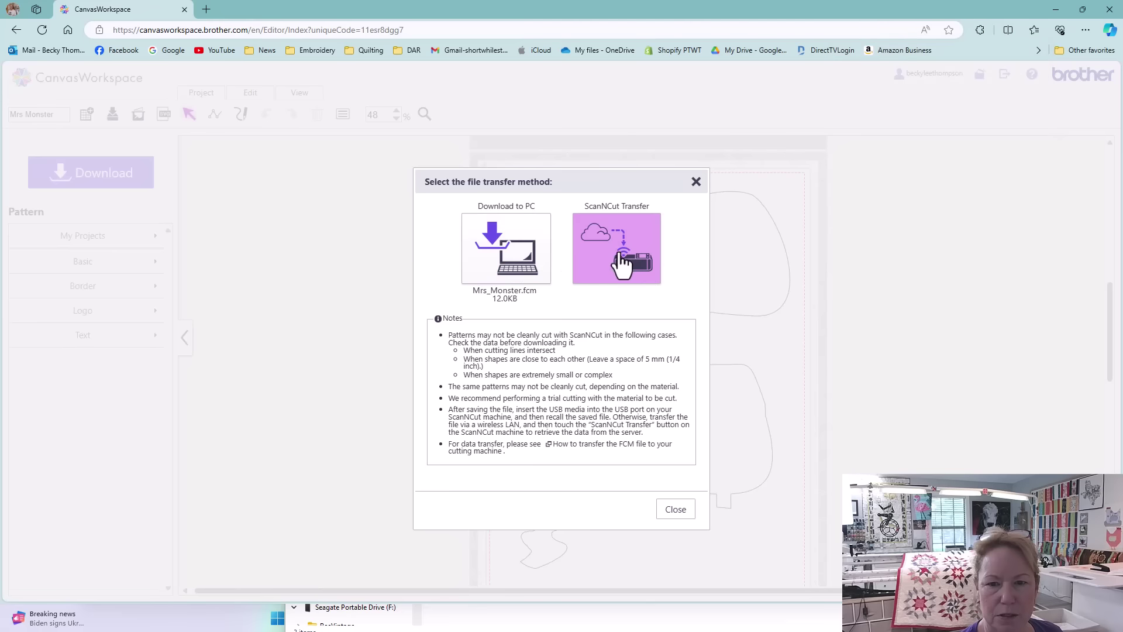
pyautogui.click(635, 257)
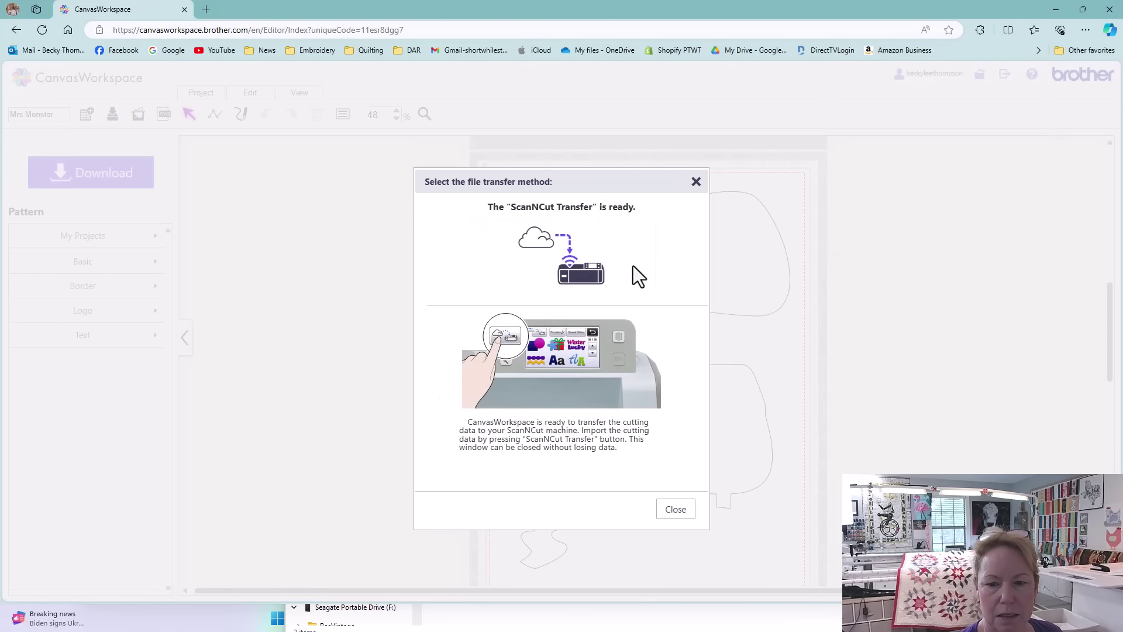
pyautogui.click(685, 517)
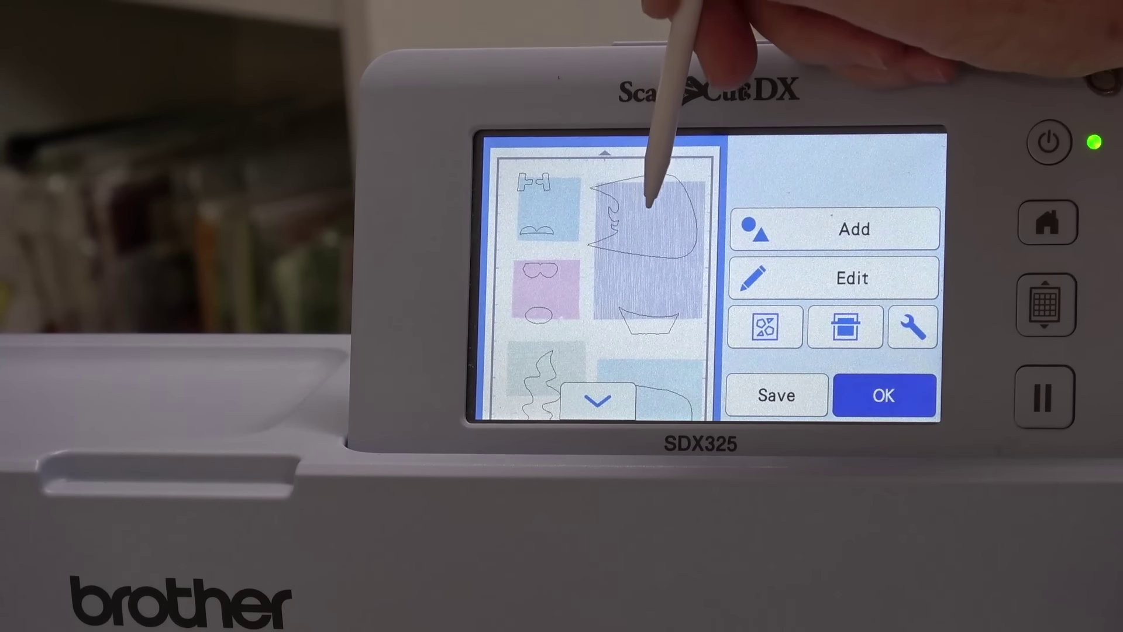
# Rotate the head piece to 270° and shift the head, boat and small pieces onto free fabric
pyautogui.click(651, 205)
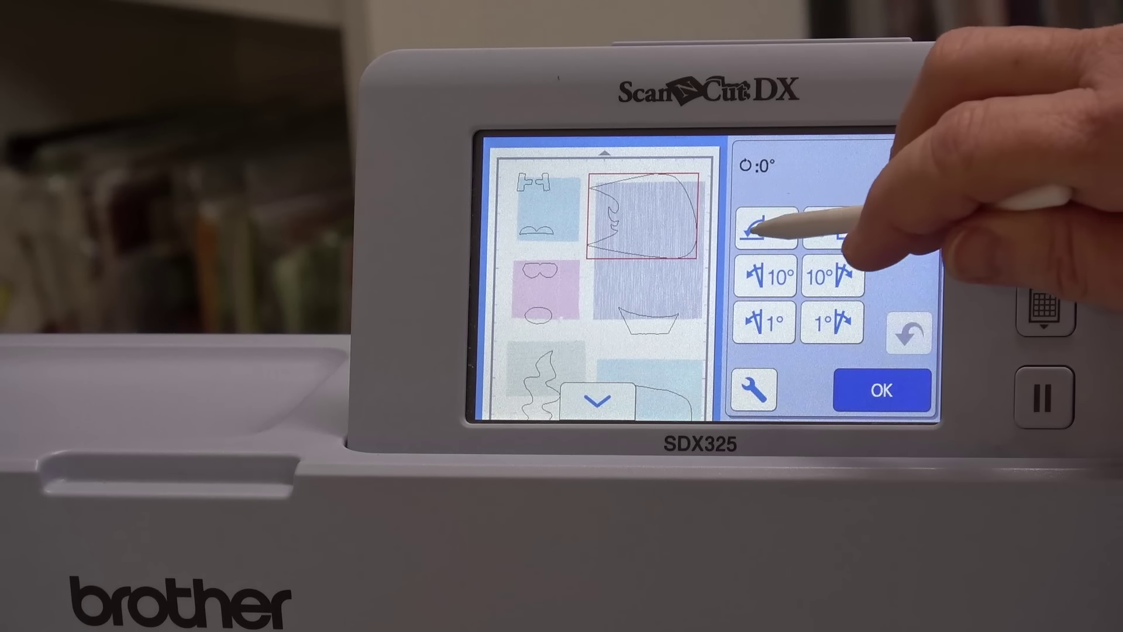
pyautogui.click(755, 230)
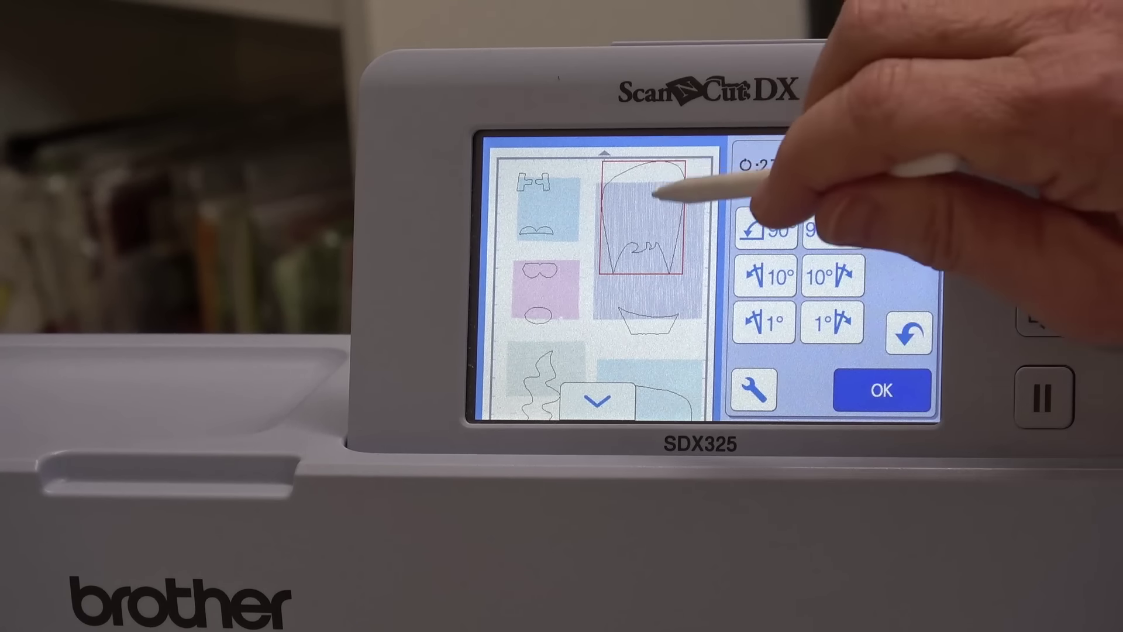
pyautogui.moveTo(656, 200); pyautogui.dragTo(653, 237)
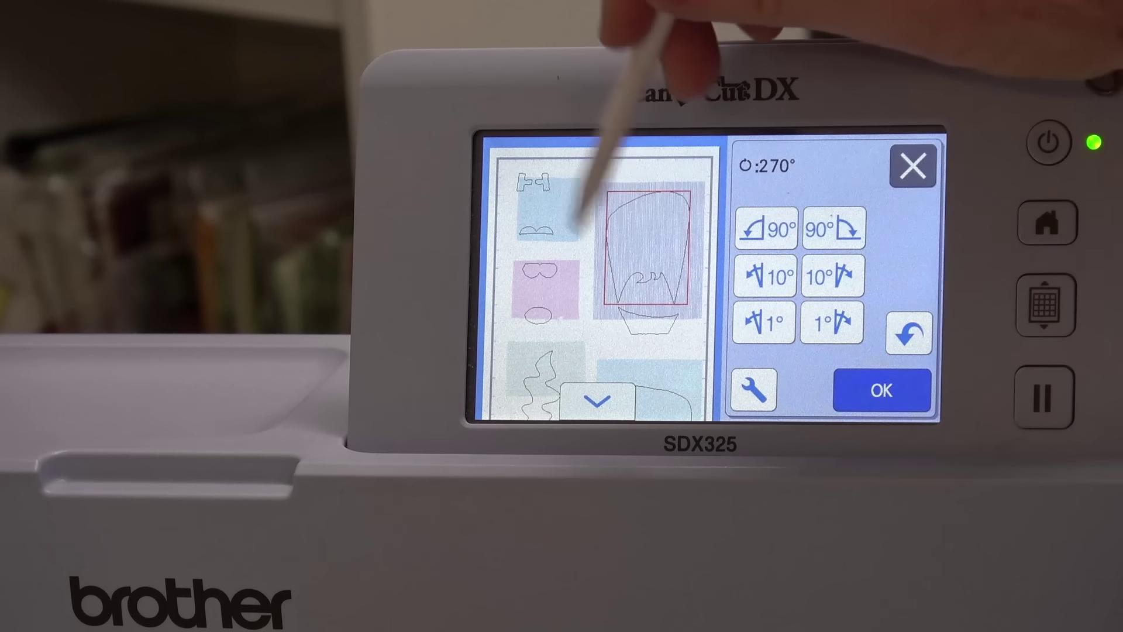
pyautogui.moveTo(642, 312); pyautogui.dragTo(547, 370)
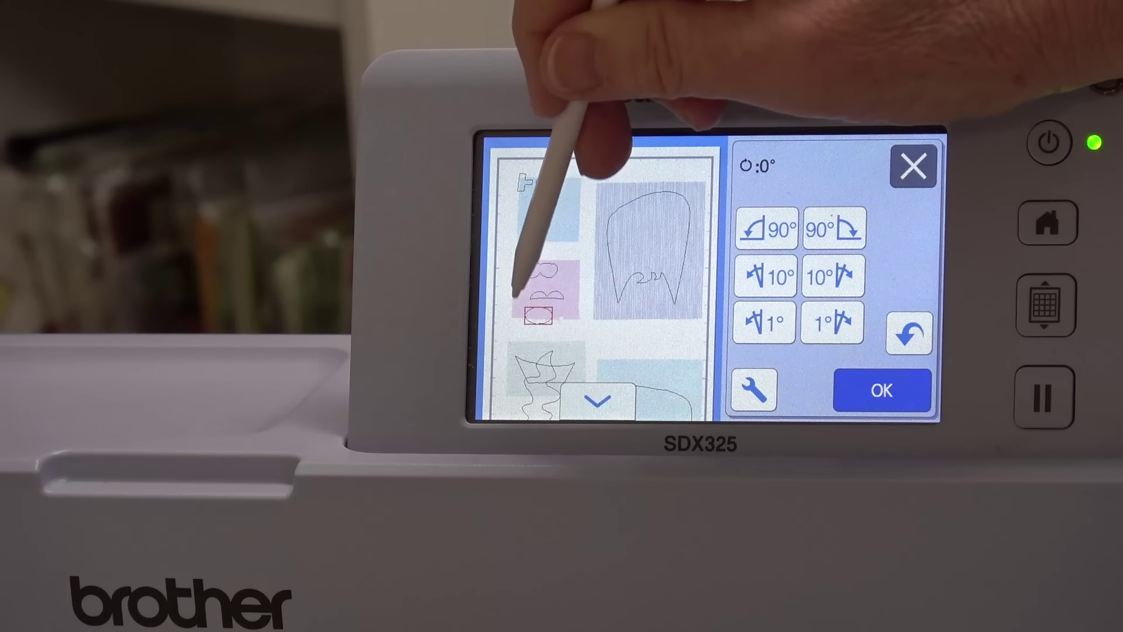
pyautogui.moveTo(515, 292); pyautogui.dragTo(523, 252)
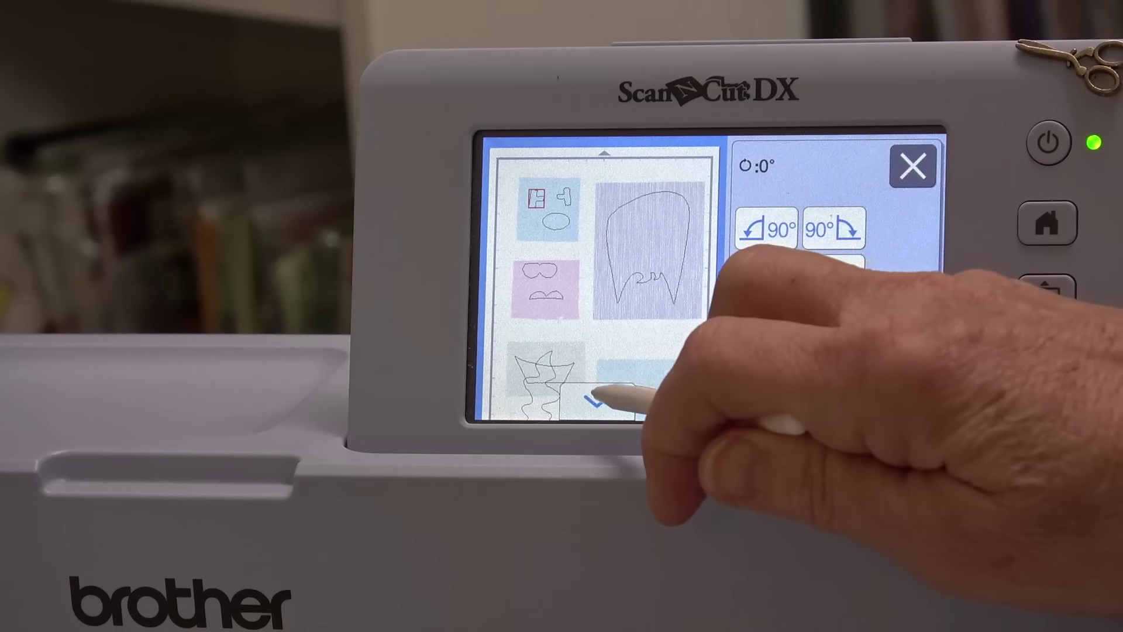
# On the lower mat, select the wavy piece and rotate the large shape and small piece 90°
pyautogui.click(596, 400)
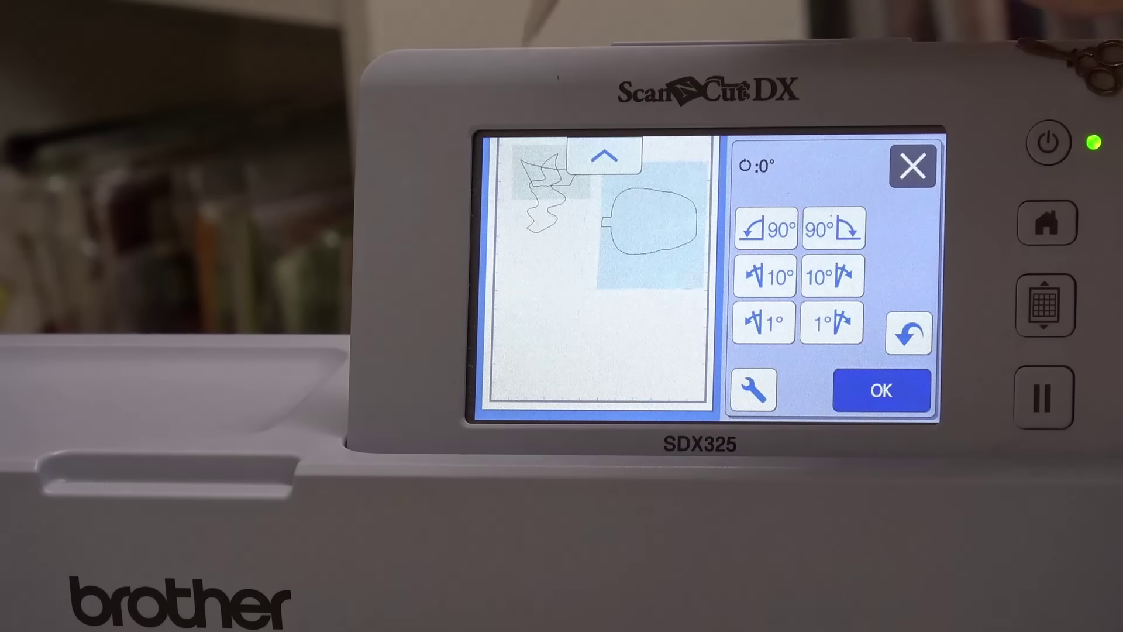
pyautogui.click(547, 210)
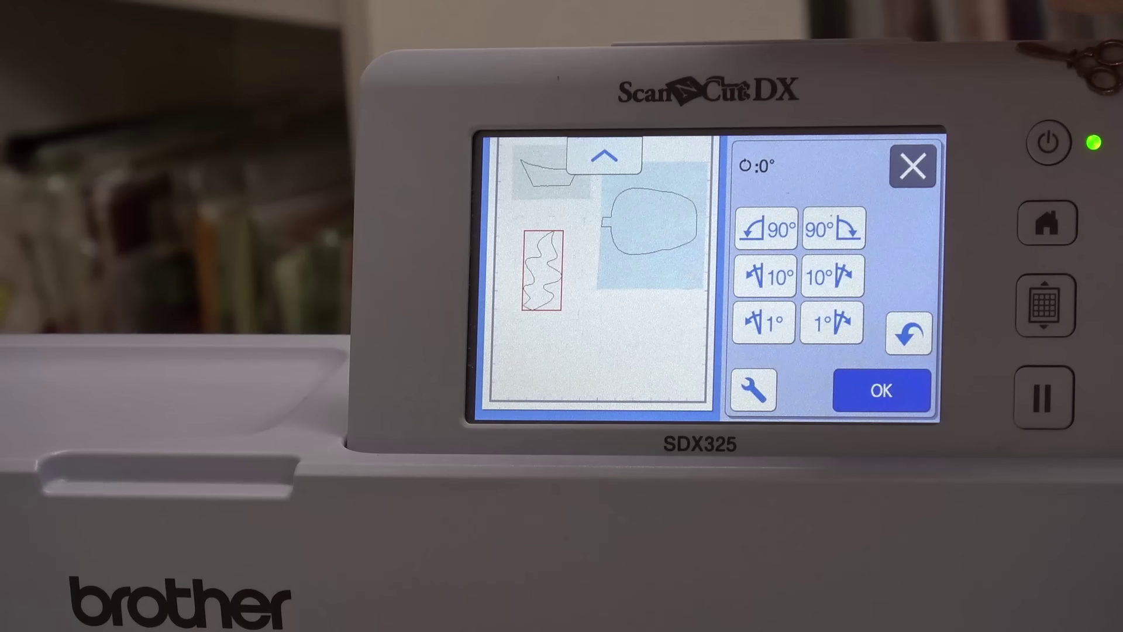
pyautogui.click(660, 217)
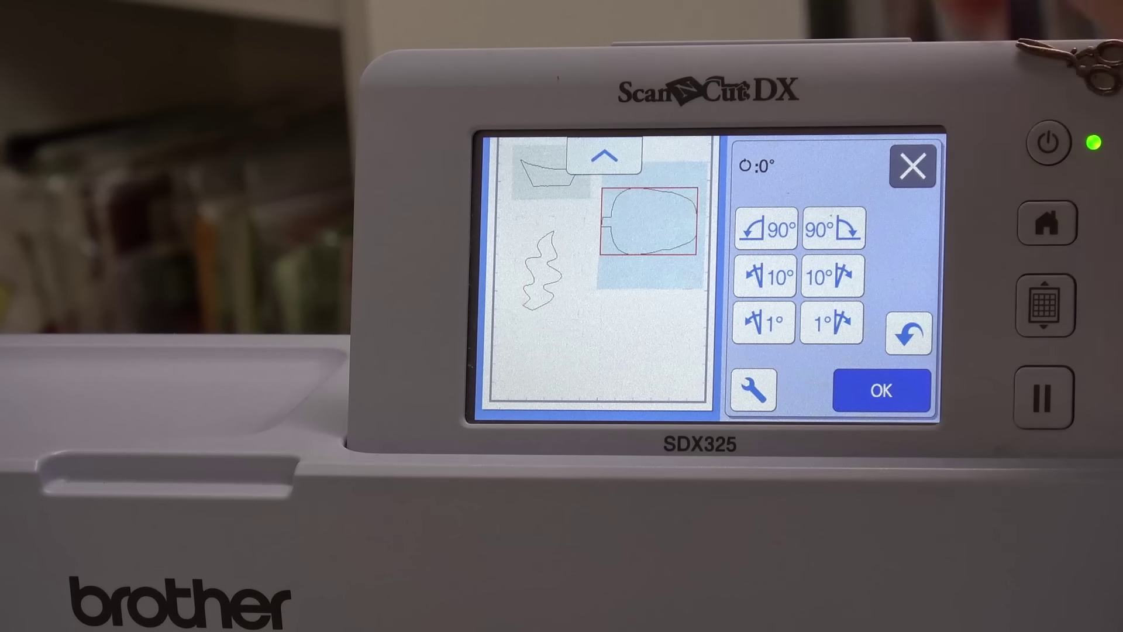
pyautogui.click(757, 226)
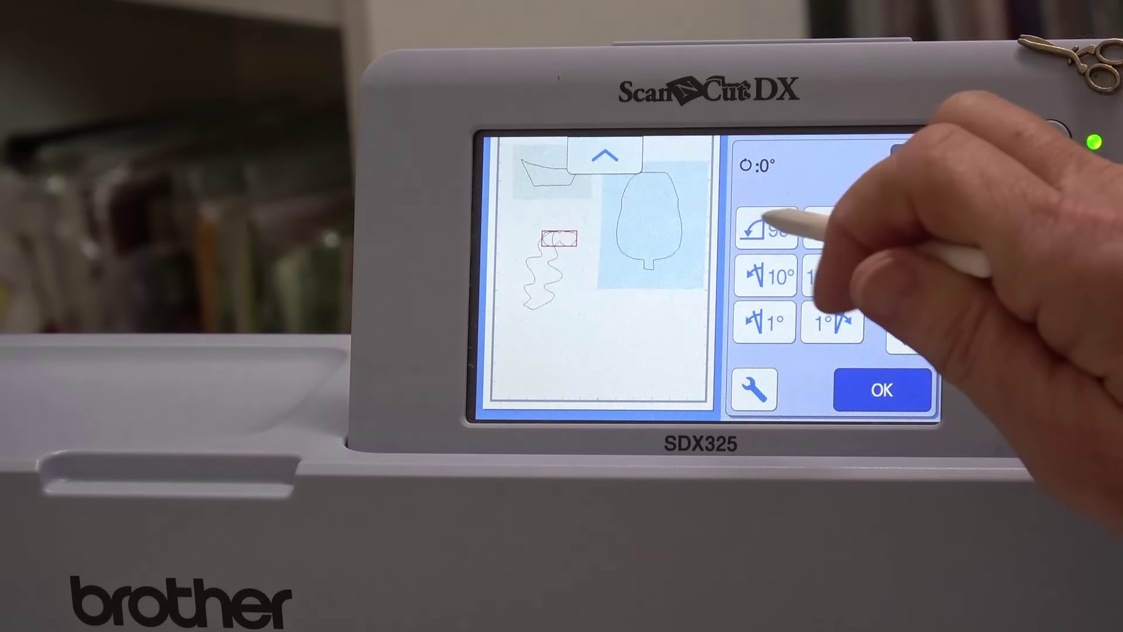
pyautogui.click(842, 225)
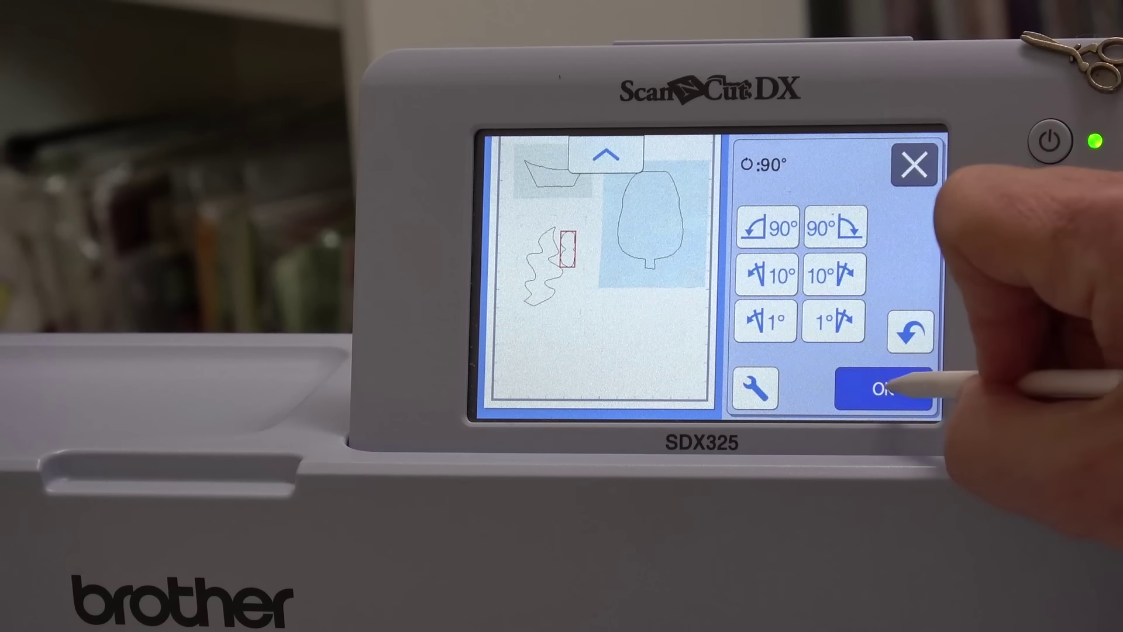
# Confirm the rotations, check green and blue fabric areas at 200%, and finish the mat layout
pyautogui.click(895, 388)
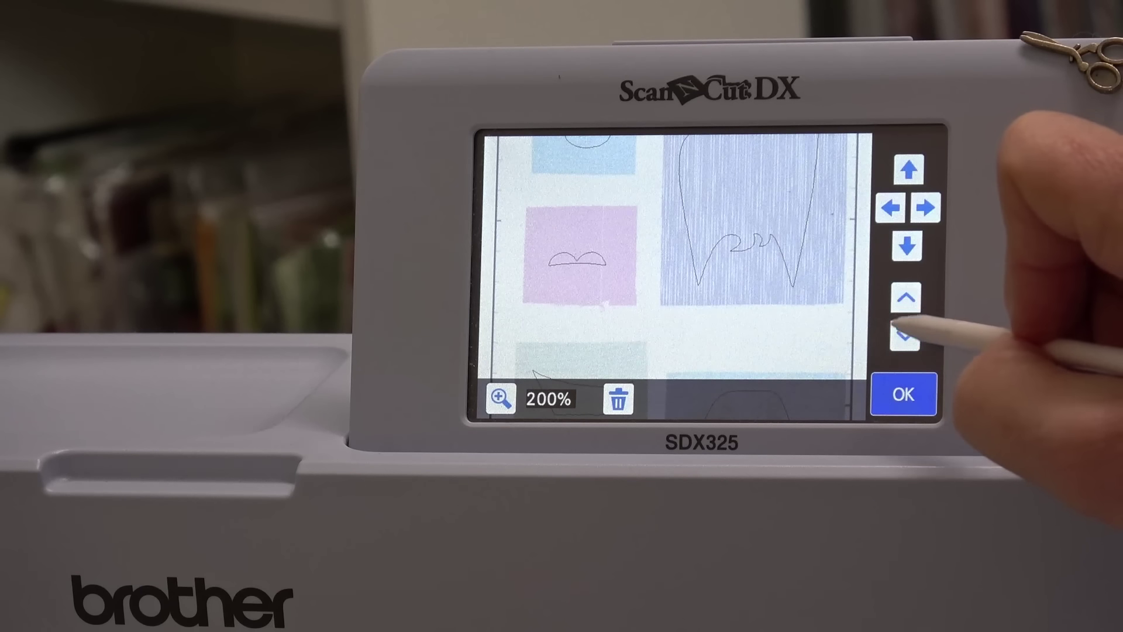
pyautogui.click(906, 334)
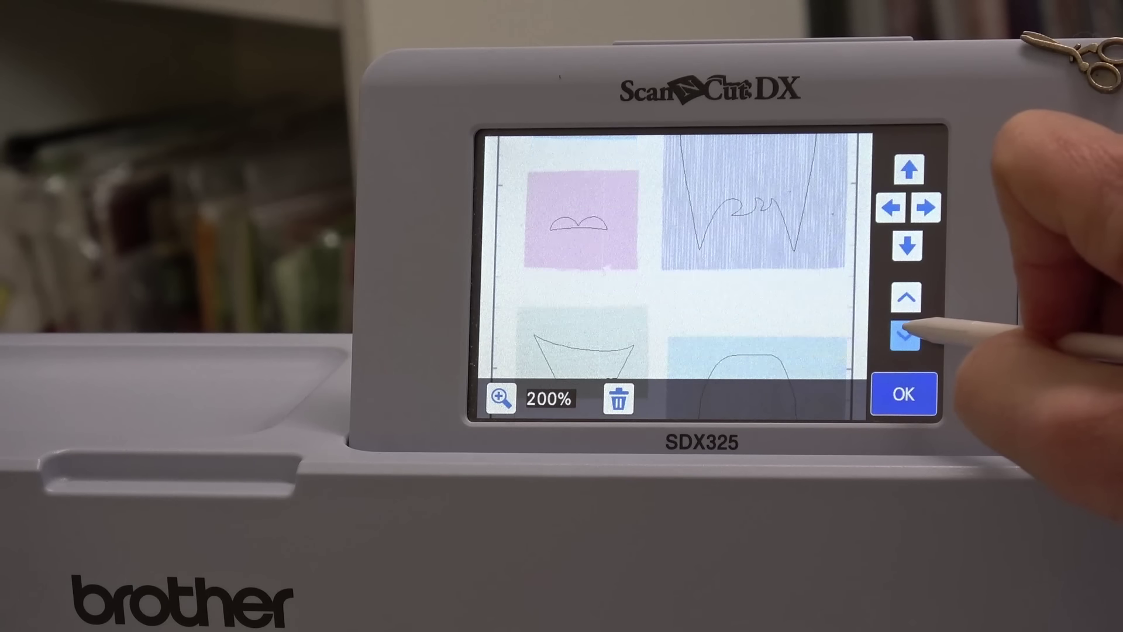
pyautogui.click(905, 333)
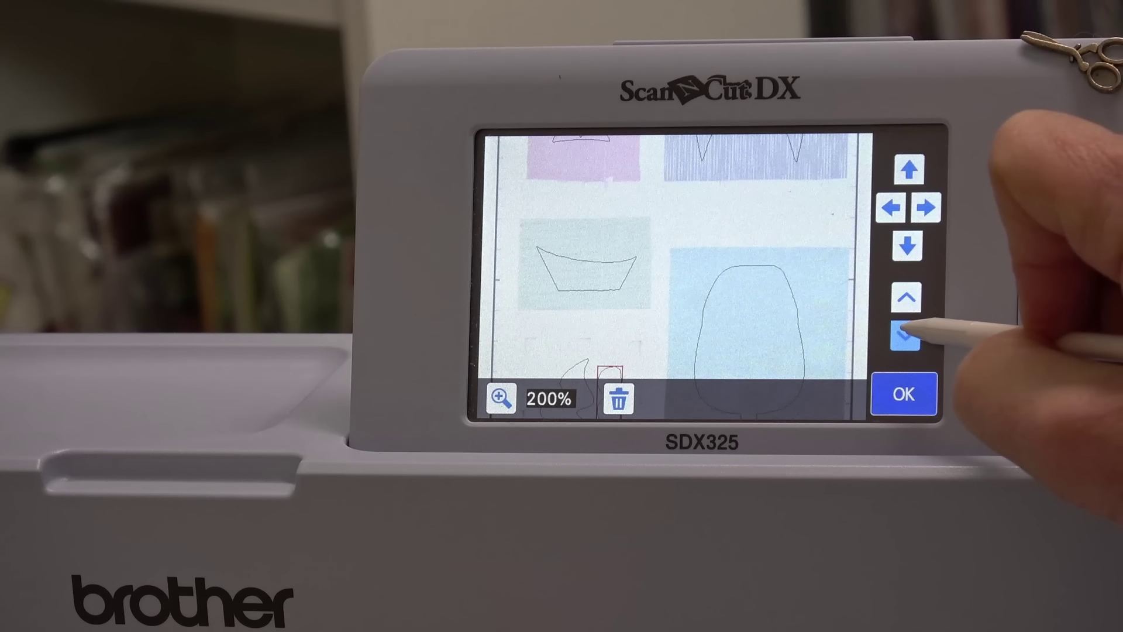
pyautogui.click(905, 334)
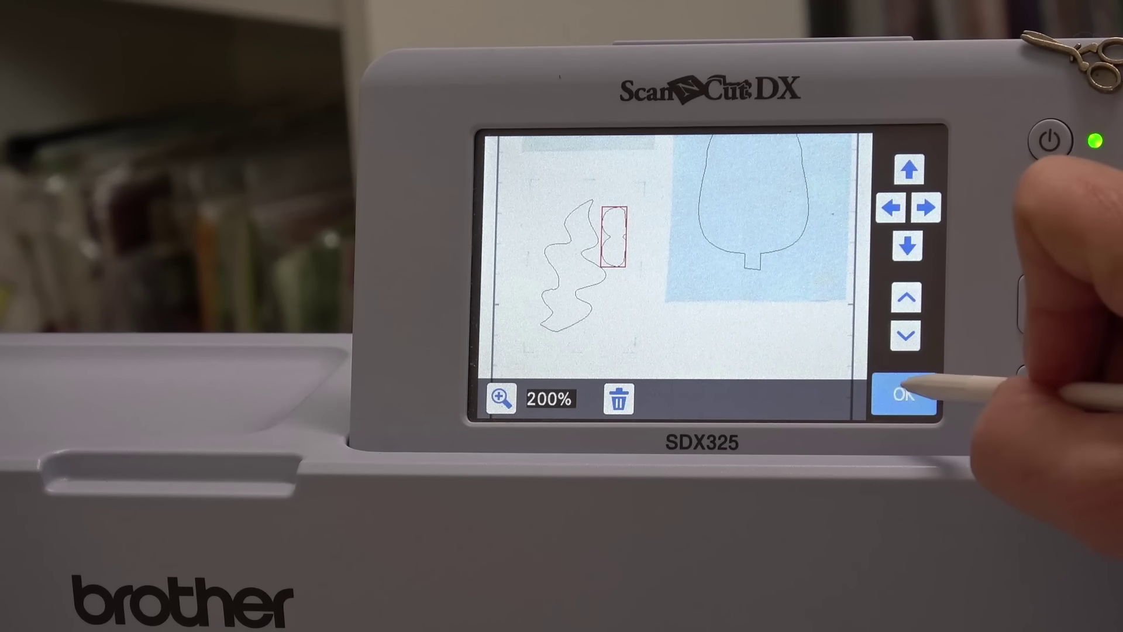
pyautogui.click(910, 386)
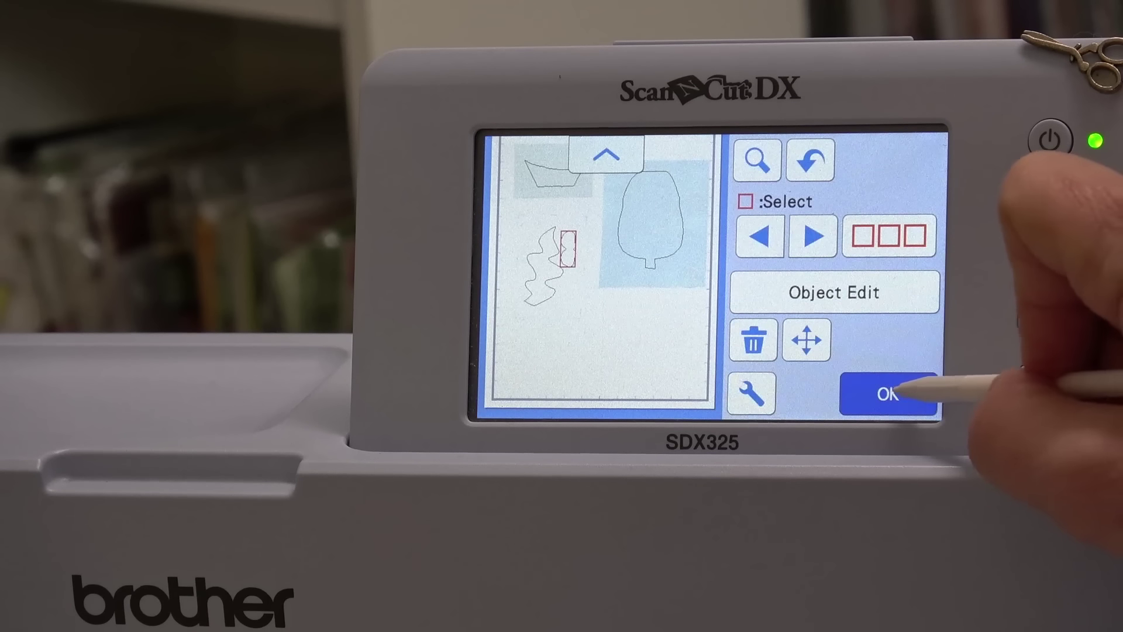
pyautogui.click(896, 391)
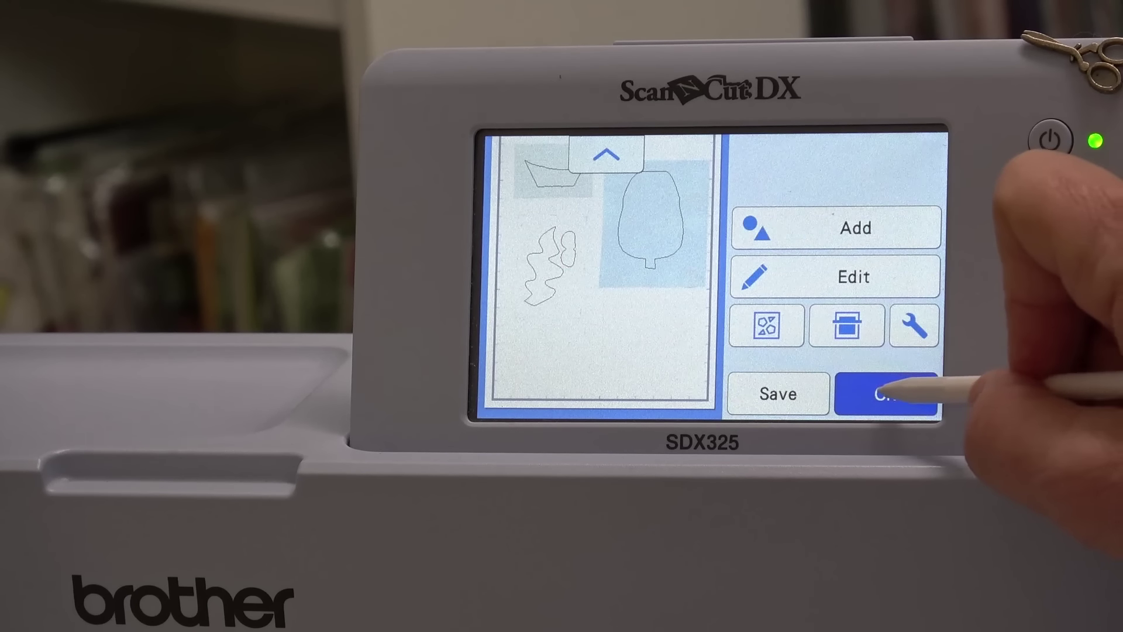
# Confirm the layout to proceed to the cut settings
pyautogui.click(895, 387)
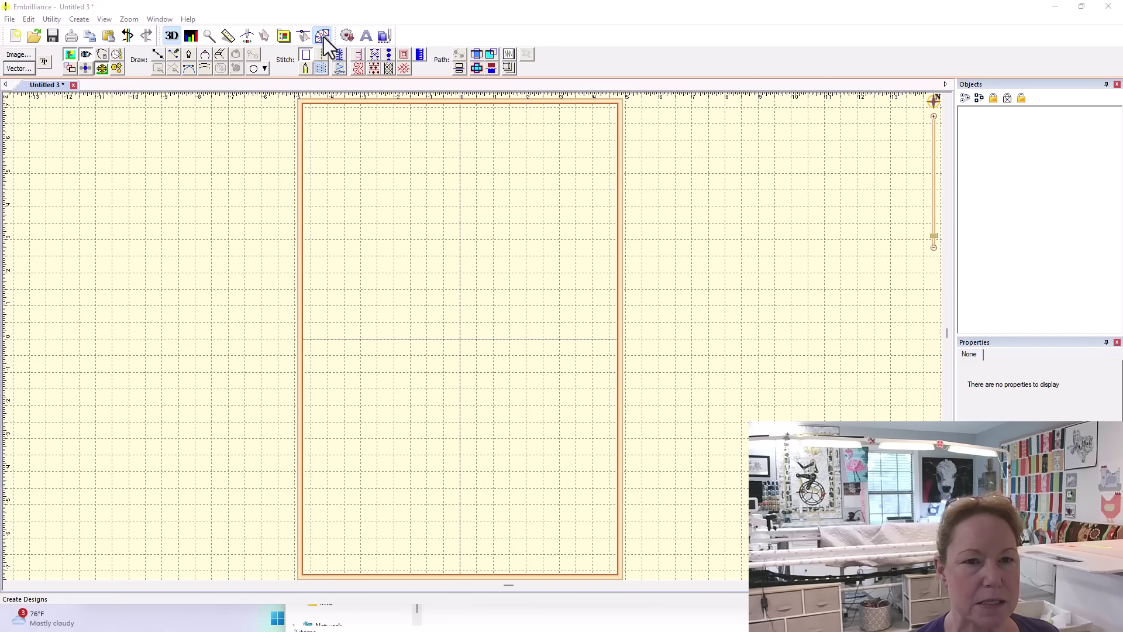
# Import the 000023 Mrs. Monster placement sheet image into Untitled 3
pyautogui.click(323, 36)
pyautogui.click(20, 55)
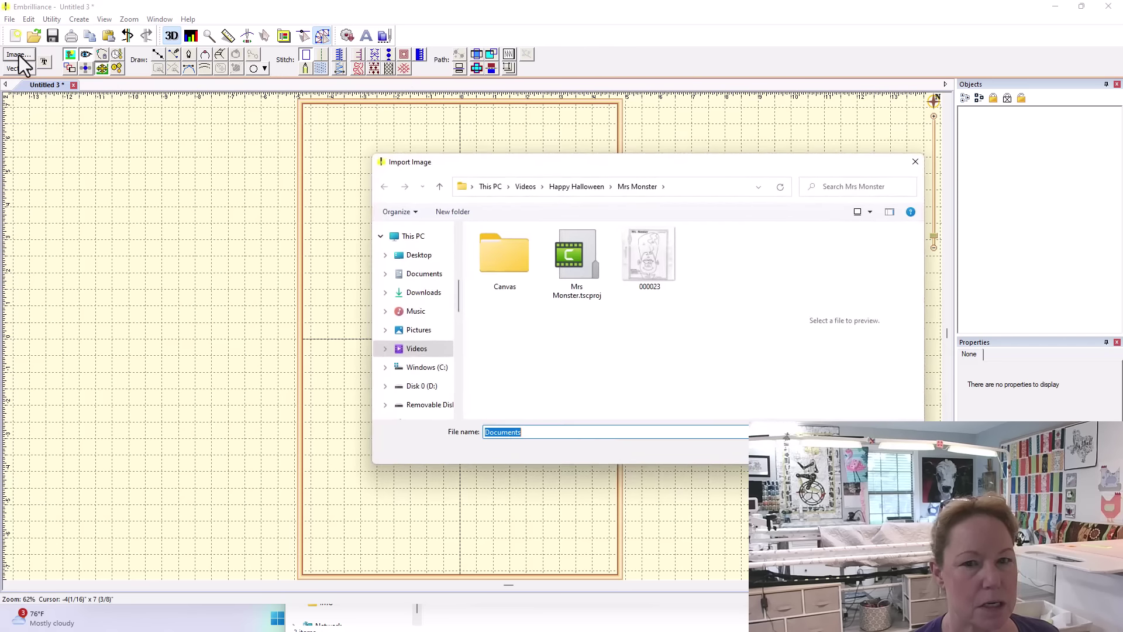
pyautogui.doubleClick(649, 259)
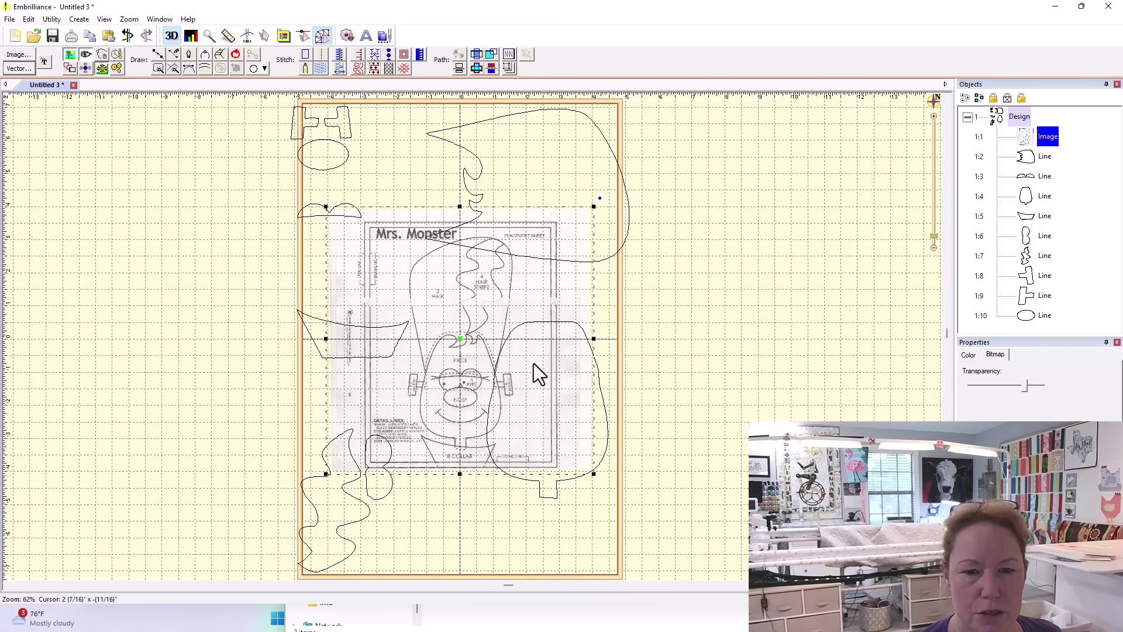
# Move the placement image toward the hoop centre, enlarge it slightly, and nudge it into place
pyautogui.moveTo(460, 345); pyautogui.dragTo(549, 381)
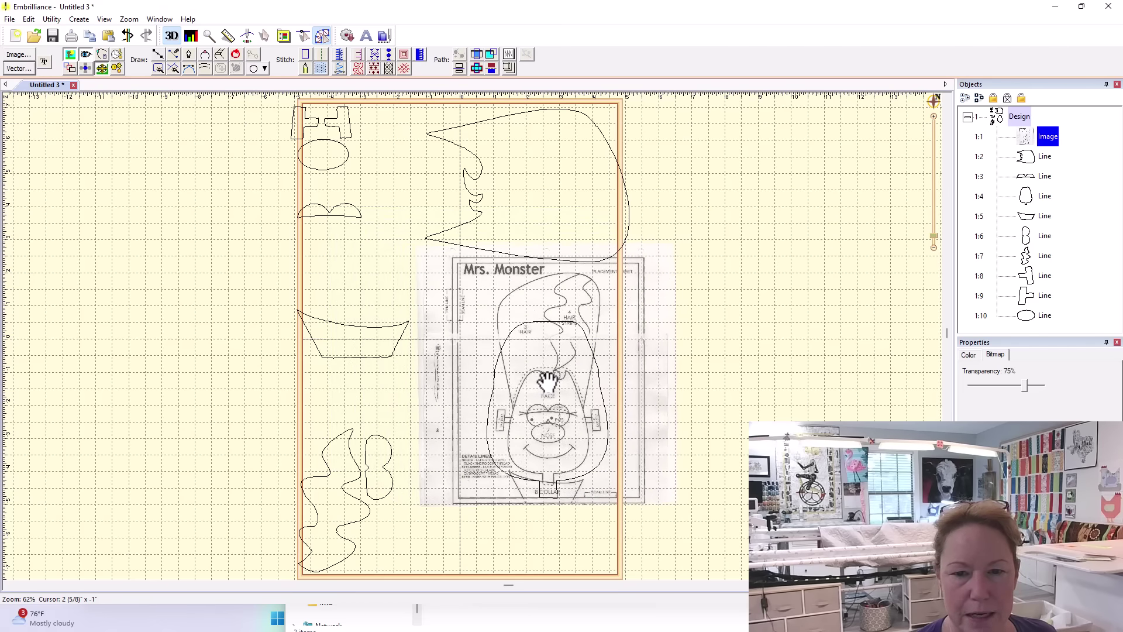
pyautogui.scroll(-1, 548, 381)
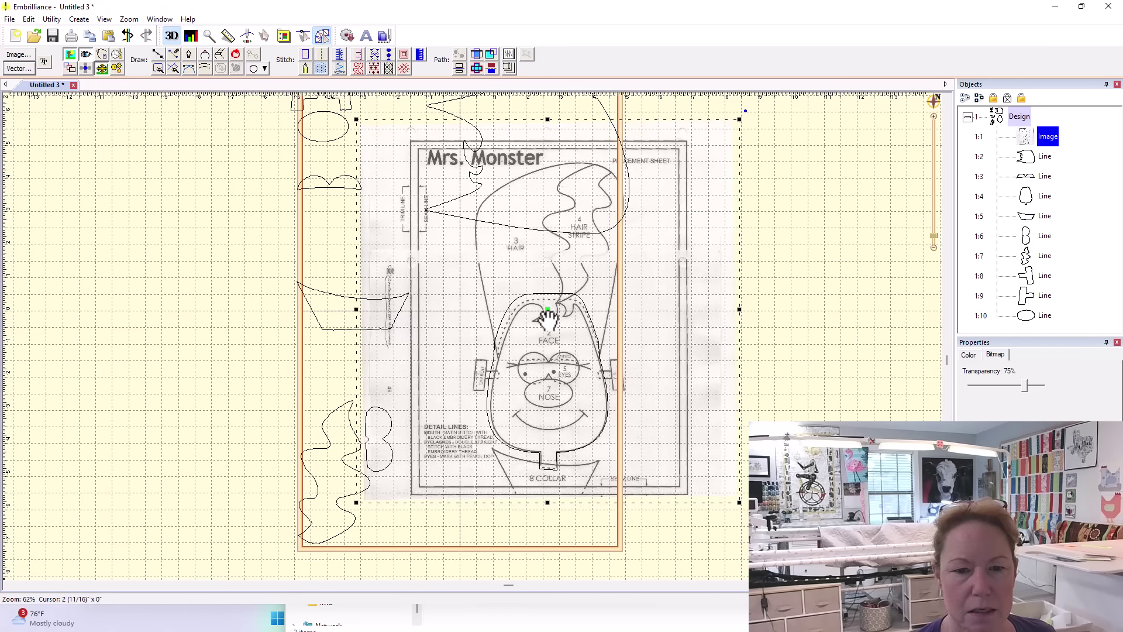
pyautogui.scroll(1, 546, 316)
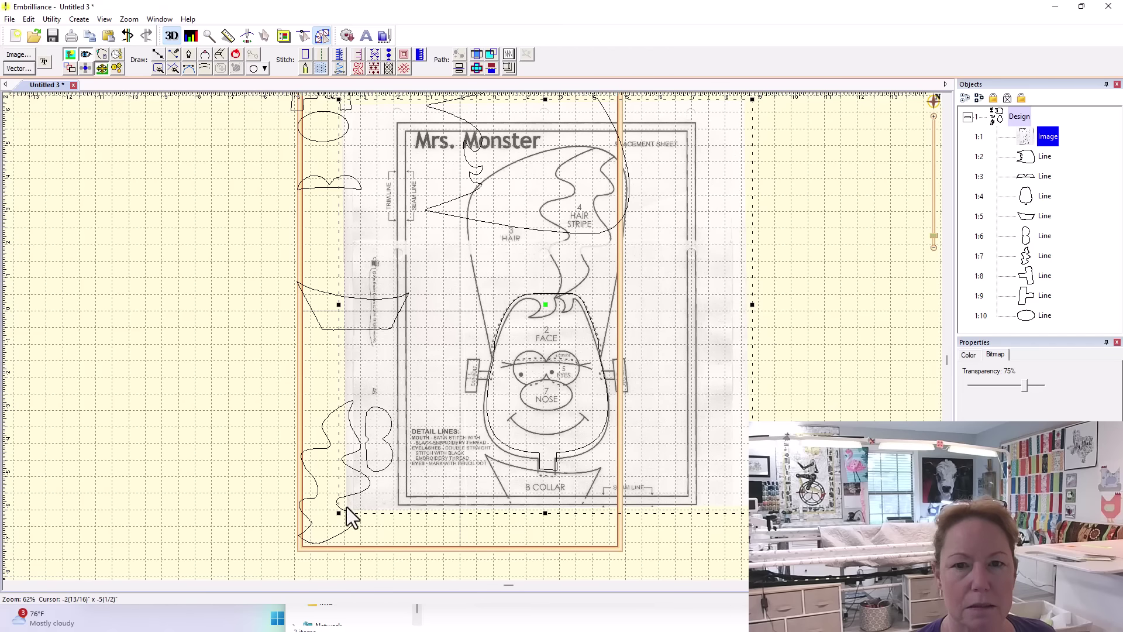
pyautogui.moveTo(339, 513); pyautogui.dragTo(339, 514)
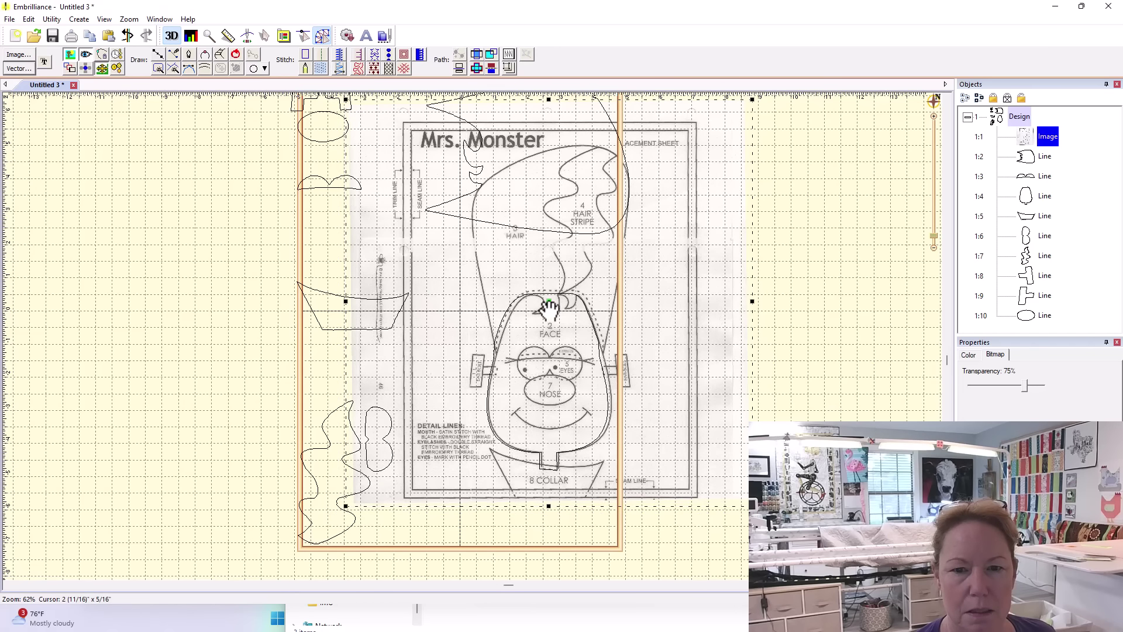
pyautogui.moveTo(532, 314); pyautogui.dragTo(549, 309)
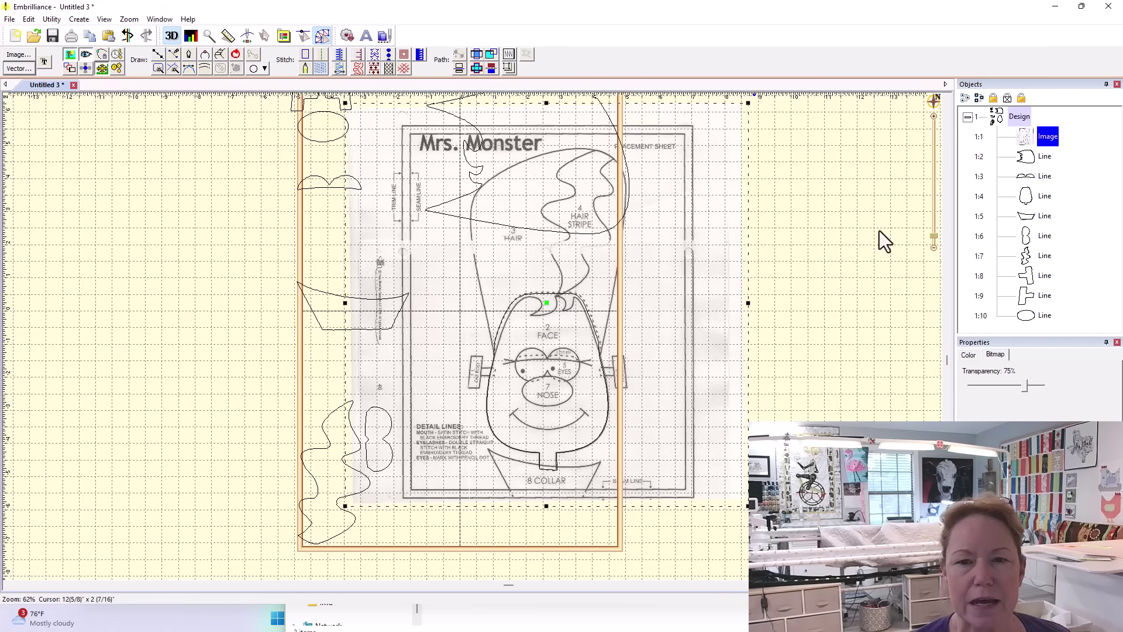
# Lock the placement sheet image in the Objects panel and shift it left inside the hoop
pyautogui.click(853, 226)
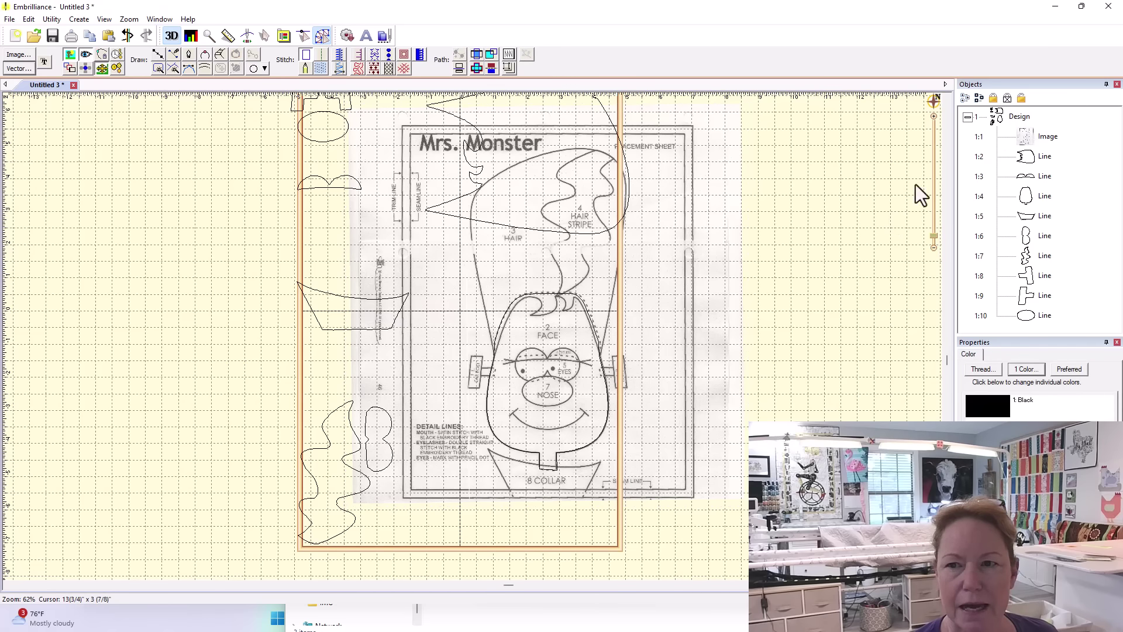
pyautogui.click(1030, 137)
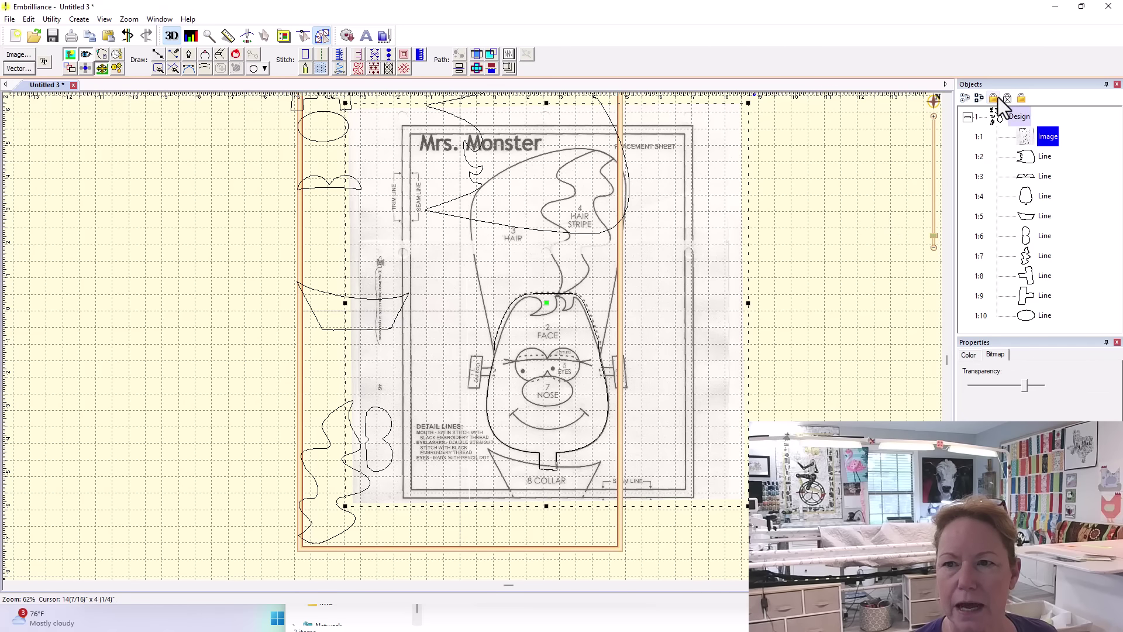
pyautogui.click(995, 99)
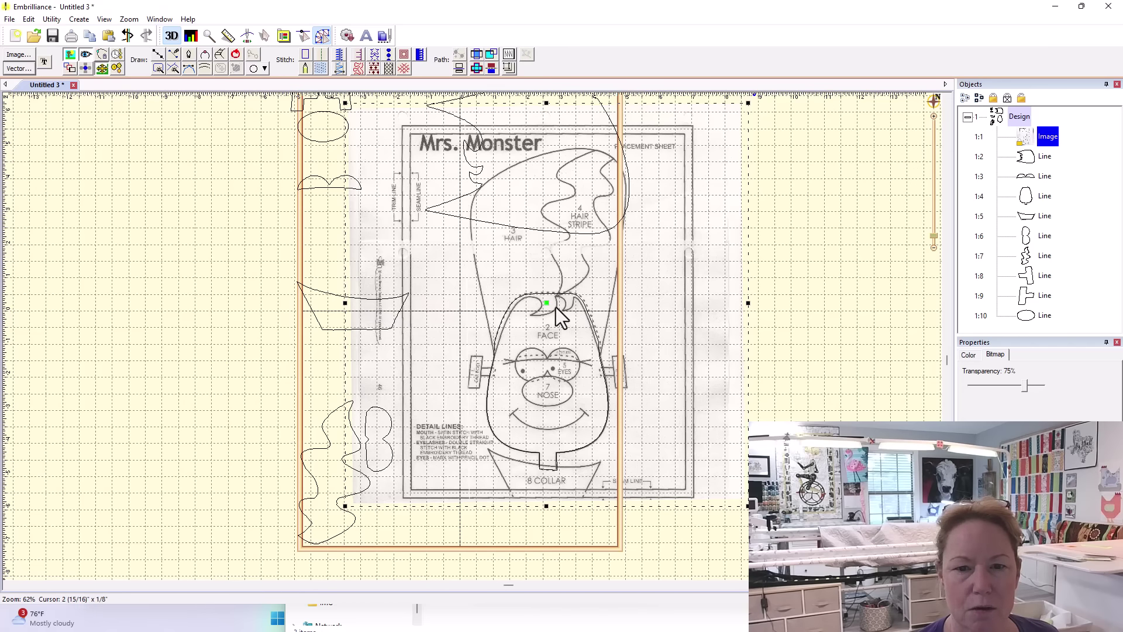
pyautogui.moveTo(545, 310); pyautogui.dragTo(467, 315)
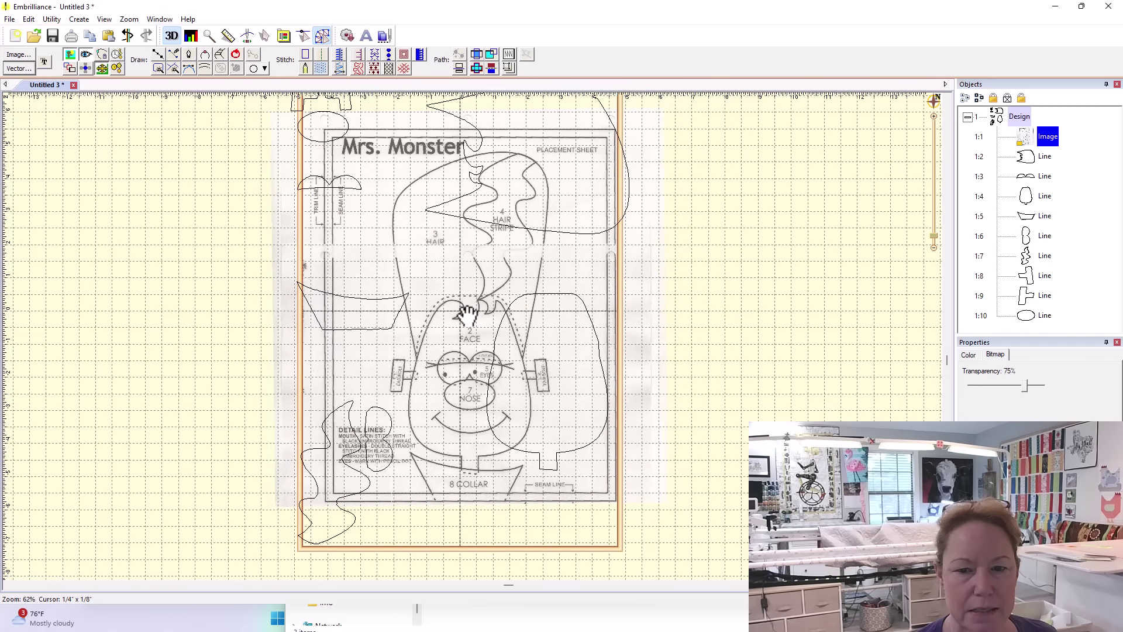
pyautogui.click(756, 212)
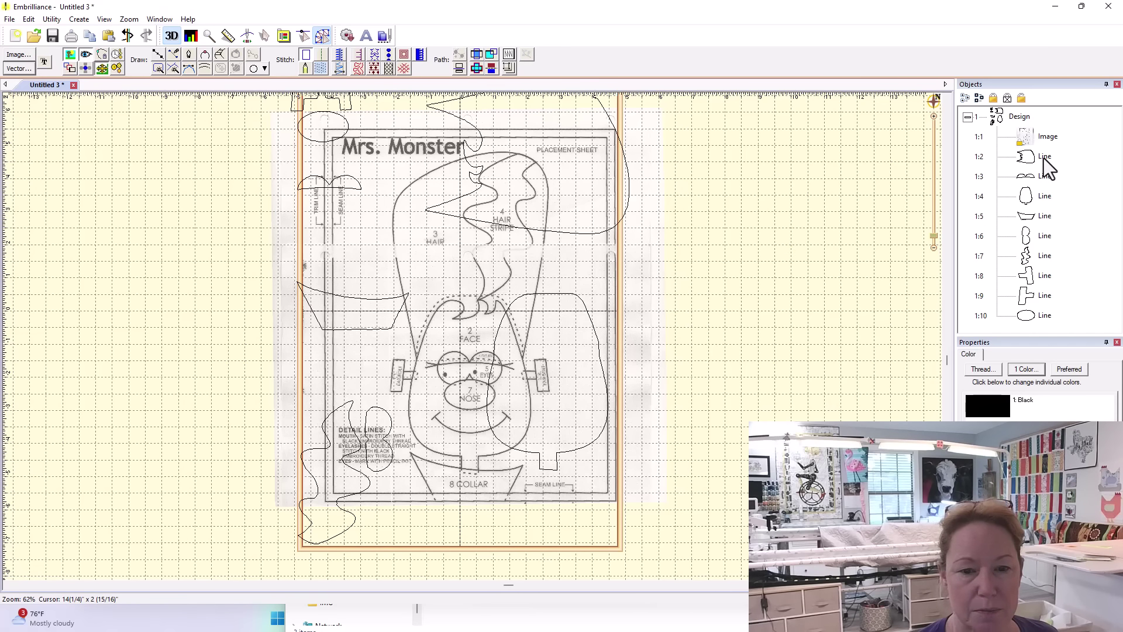
# Move the traced lines, including the face outline, above the Image row so Image sits at 1:10
pyautogui.click(1044, 296)
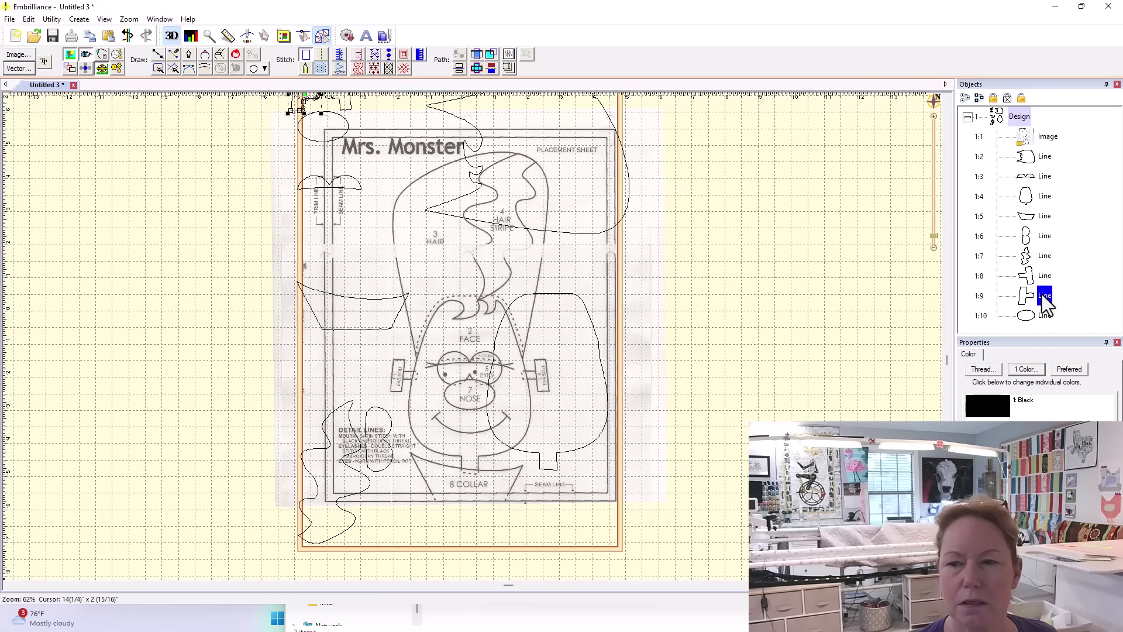
pyautogui.rightClick(1044, 296)
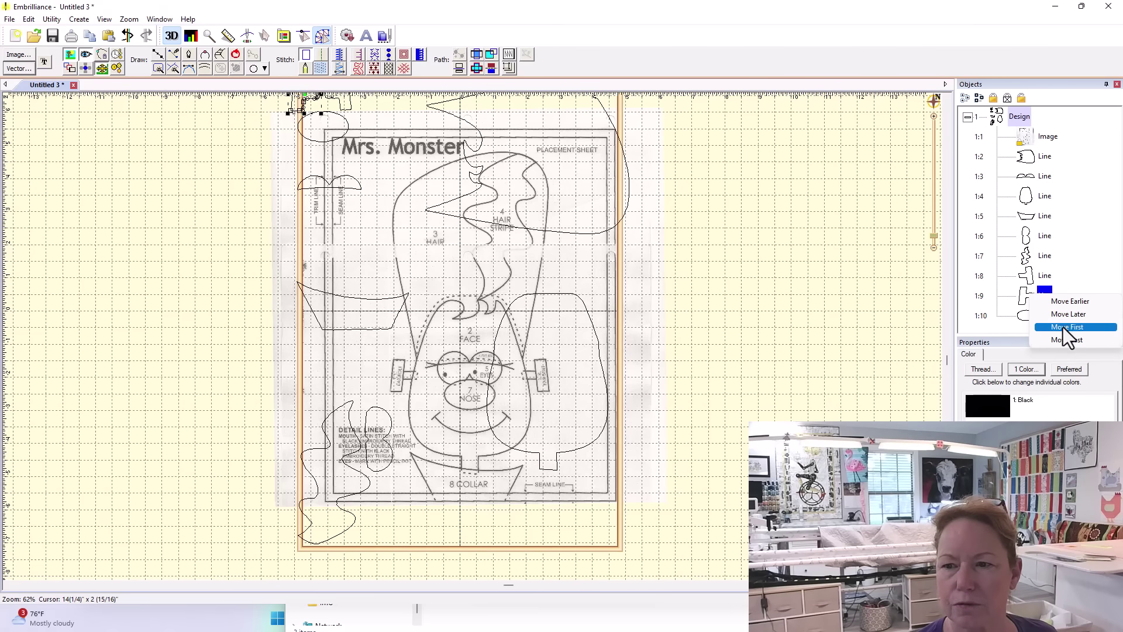
pyautogui.click(1068, 328)
pyautogui.click(1030, 297)
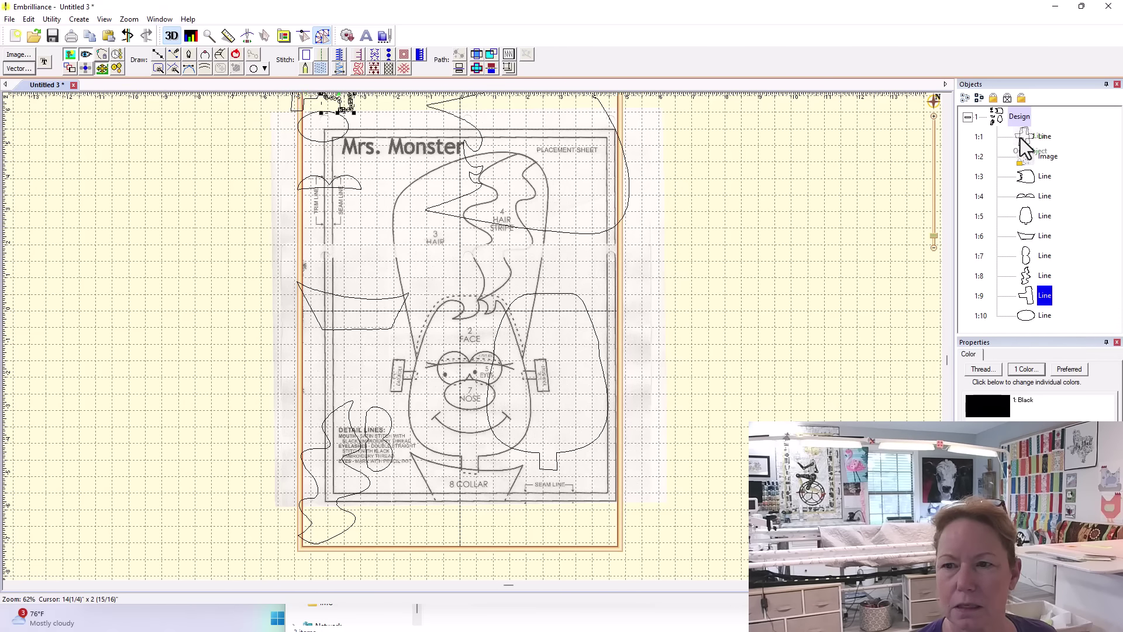
pyautogui.moveTo(1024, 141); pyautogui.dragTo(1024, 140)
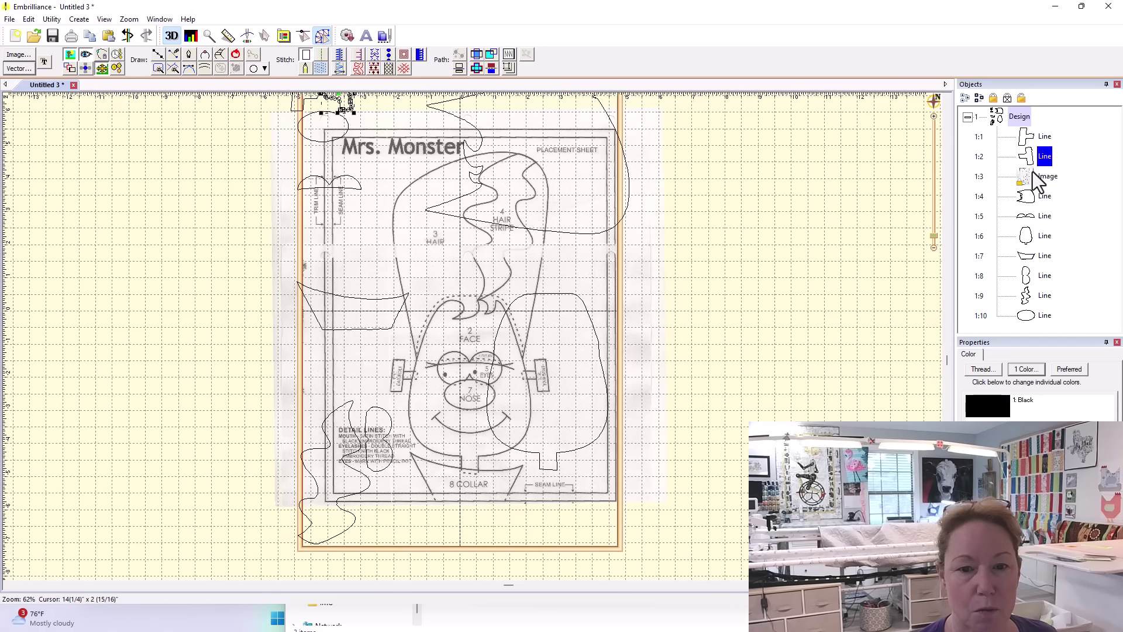
pyautogui.moveTo(1027, 235); pyautogui.dragTo(1058, 177)
pyautogui.moveTo(1034, 216); pyautogui.dragTo(1053, 198)
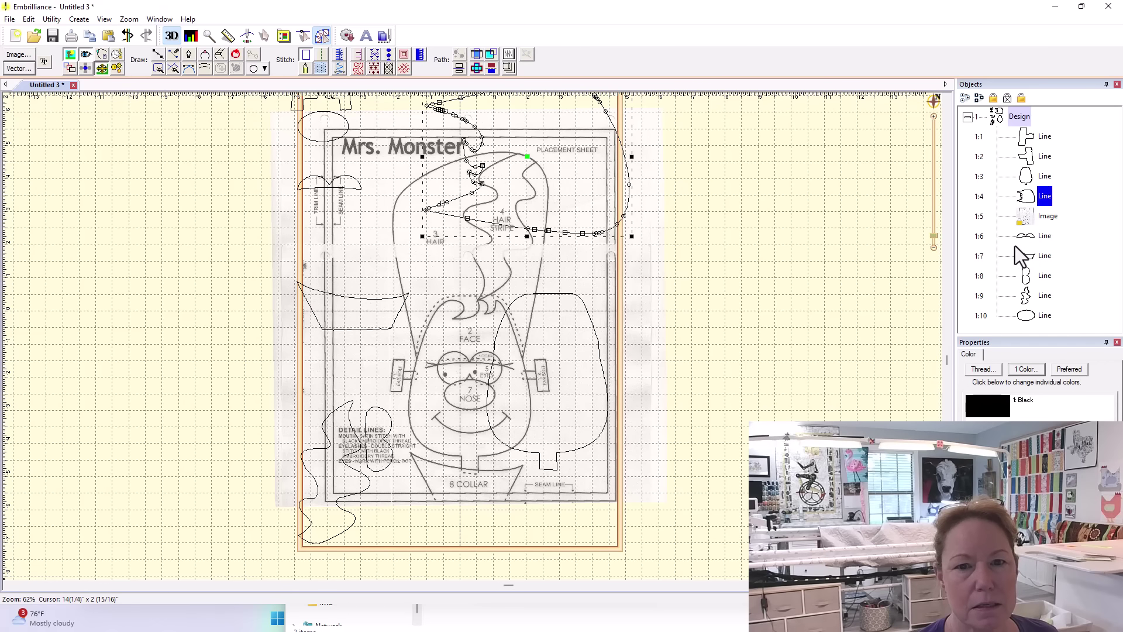
pyautogui.click(929, 247)
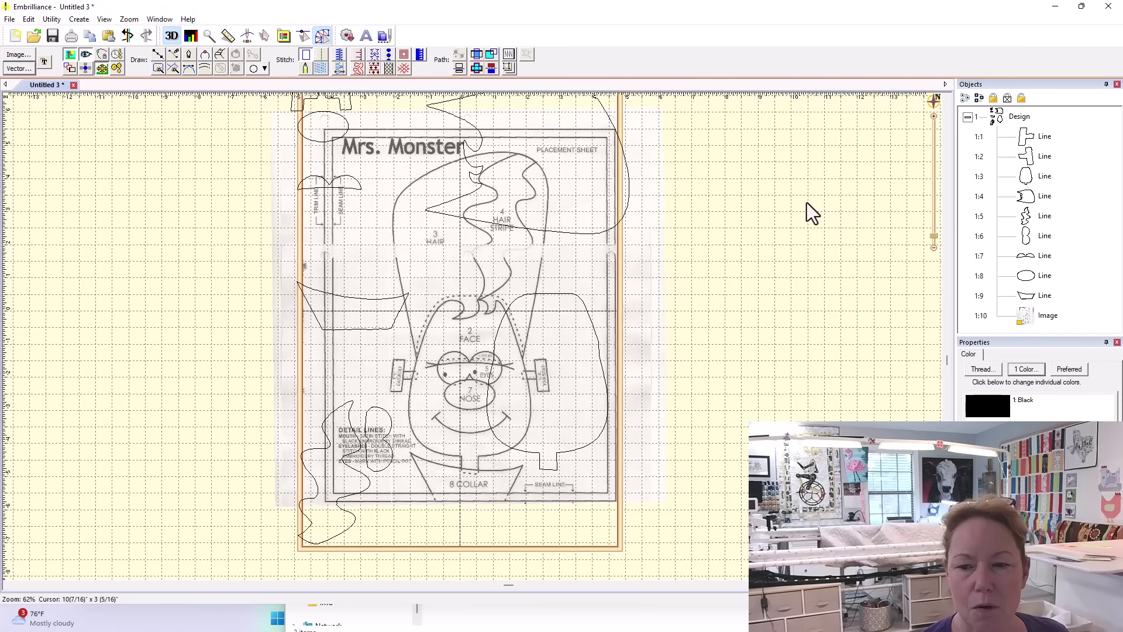
# Save a working file named 'Mrs Monster Draft'
pyautogui.click(9, 20)
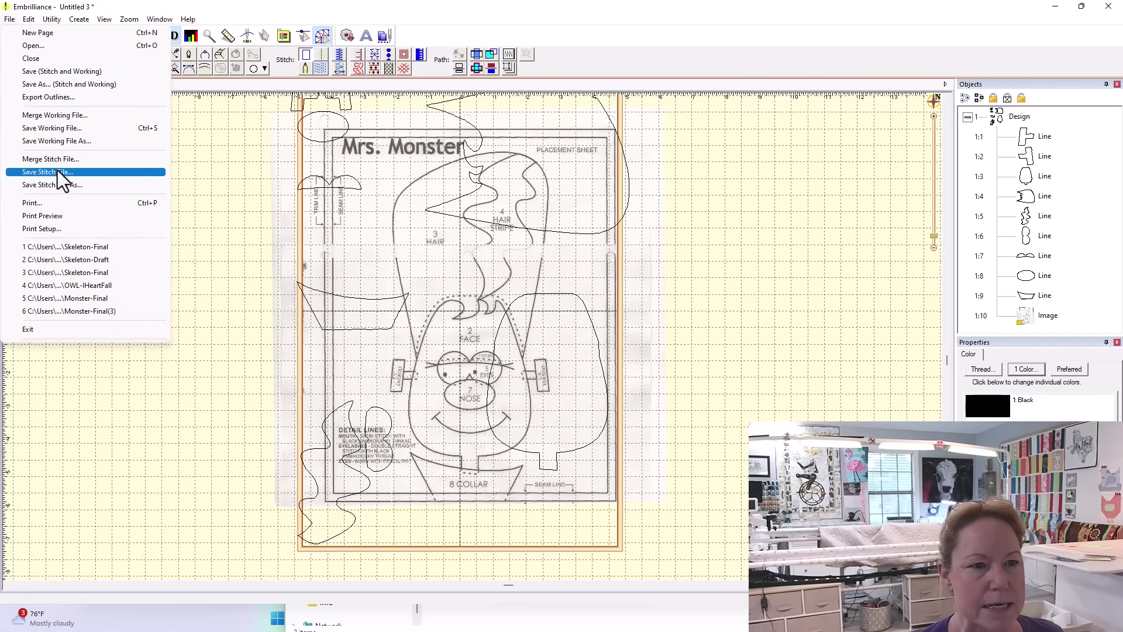
pyautogui.click(62, 129)
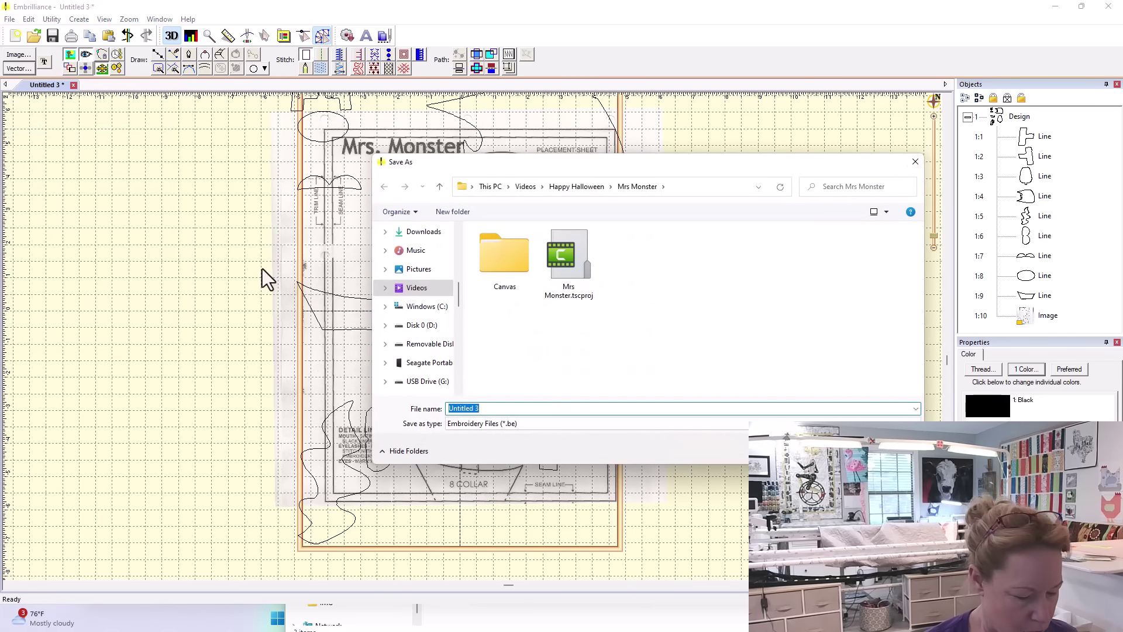
pyautogui.write('Mres')
pyautogui.press('BackSpace')
pyautogui.write('s Mon')
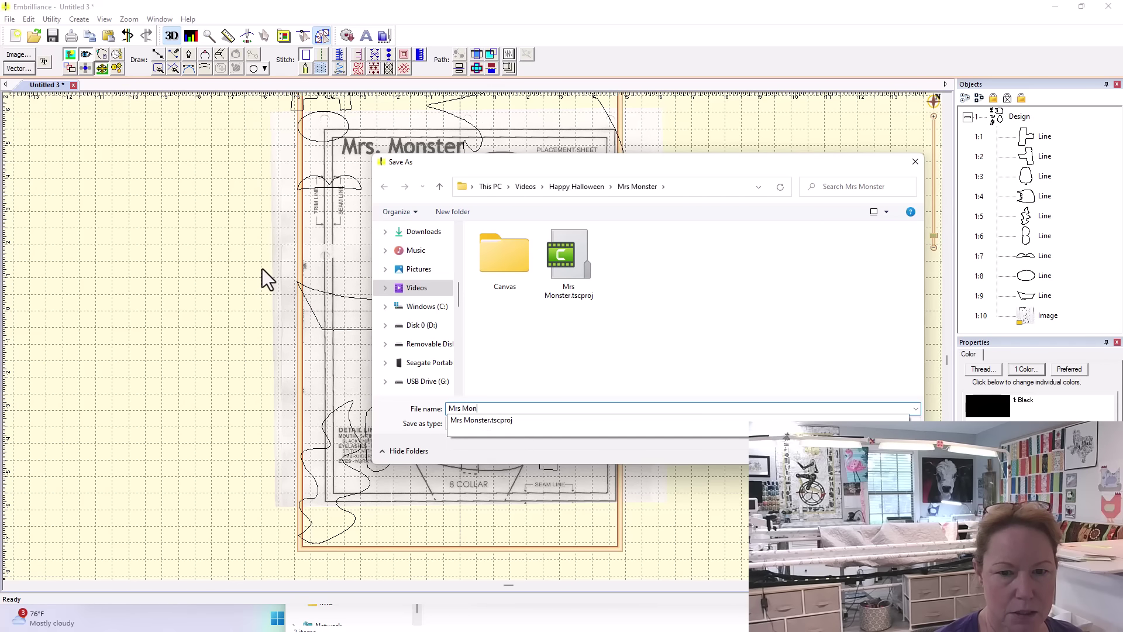
pyautogui.write('ster Draft')
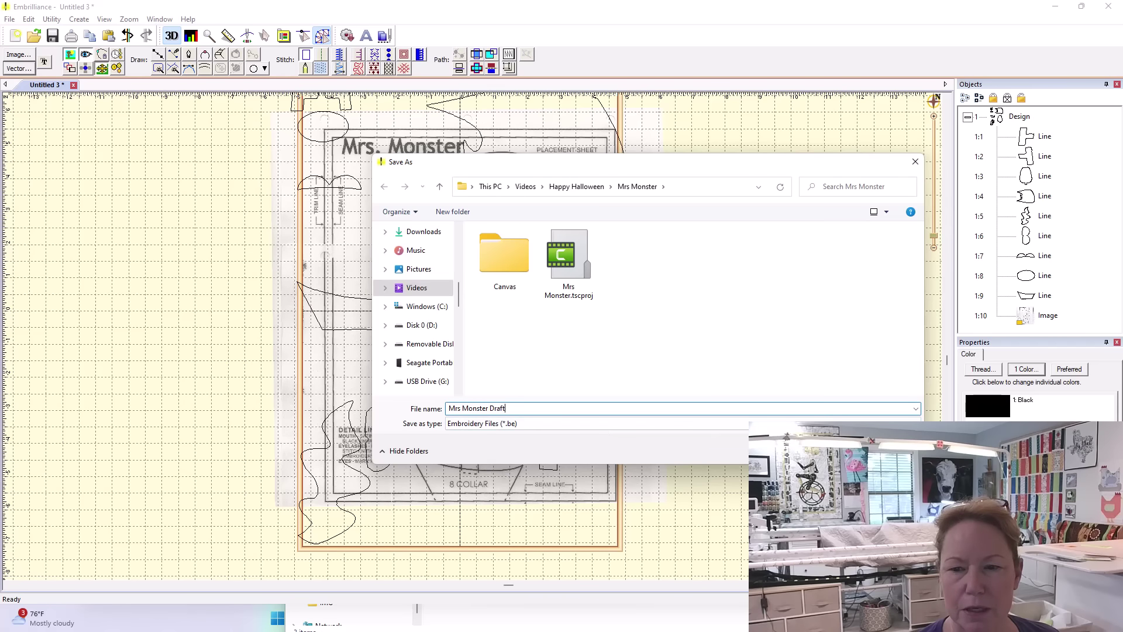
pyautogui.press('Return')
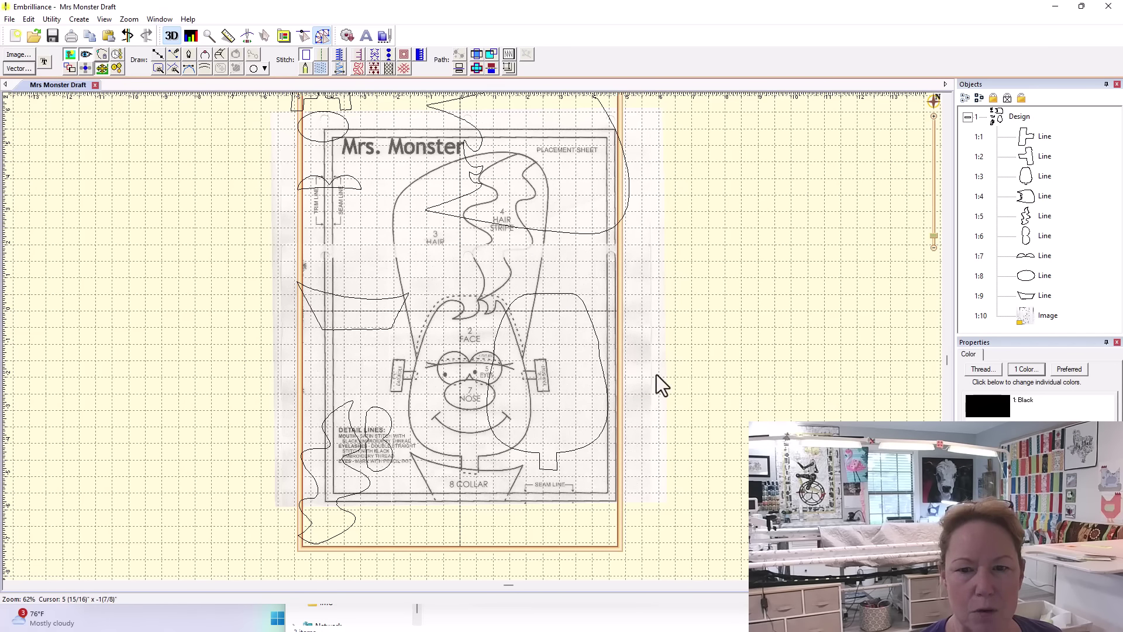
# Hide the placement-sheet image and zoom in on the monster's head
pyautogui.click(606, 388)
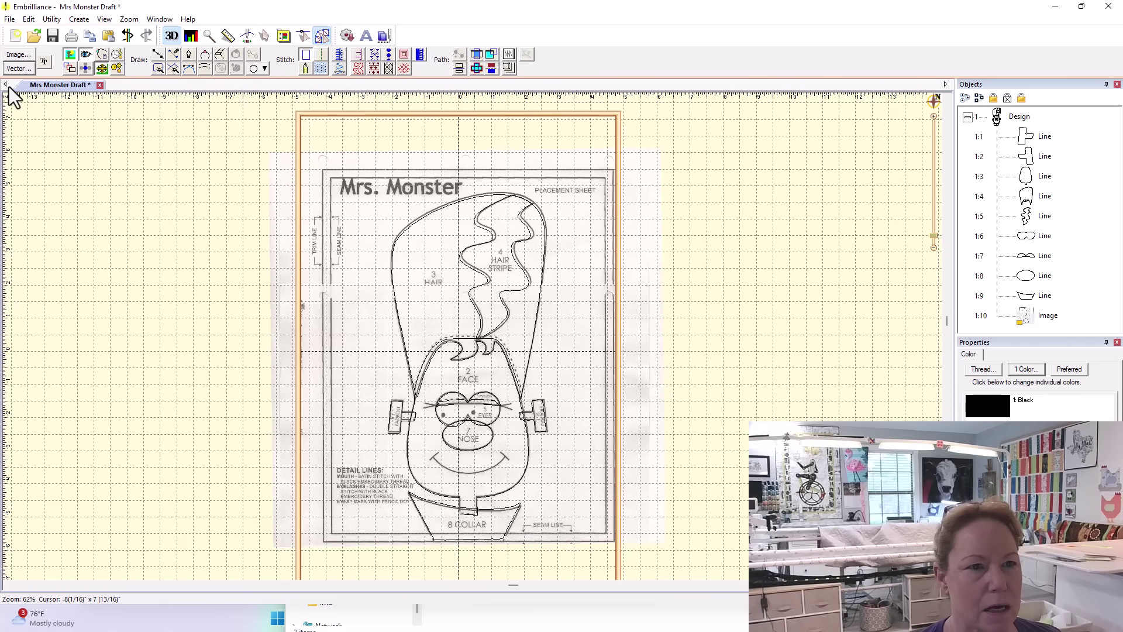
pyautogui.click(69, 54)
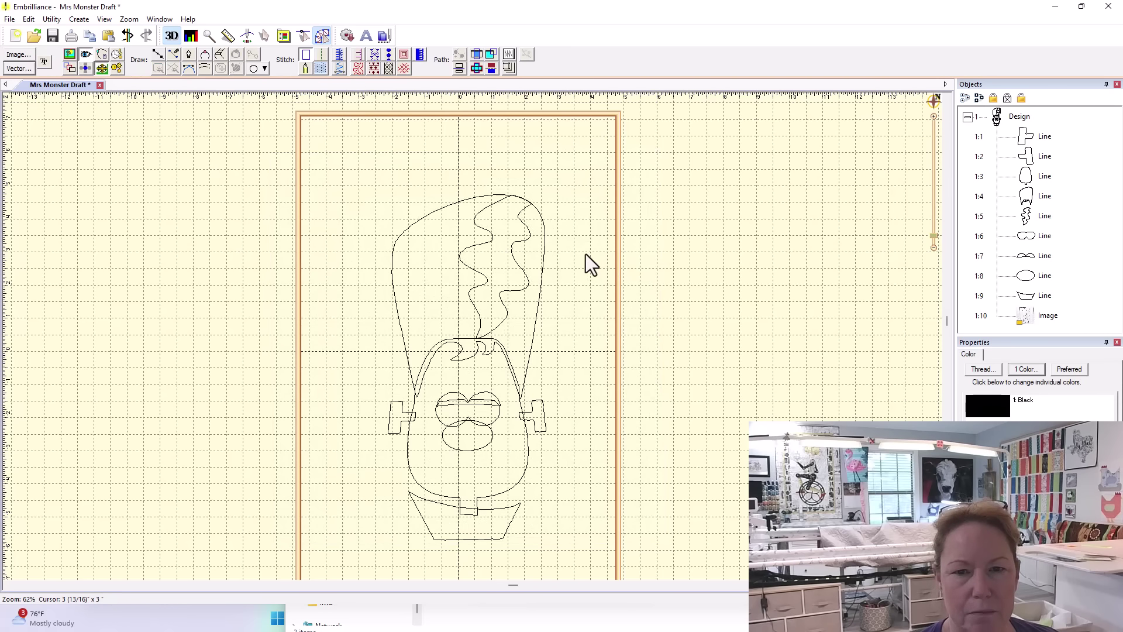
pyautogui.scroll(1, 585, 254)
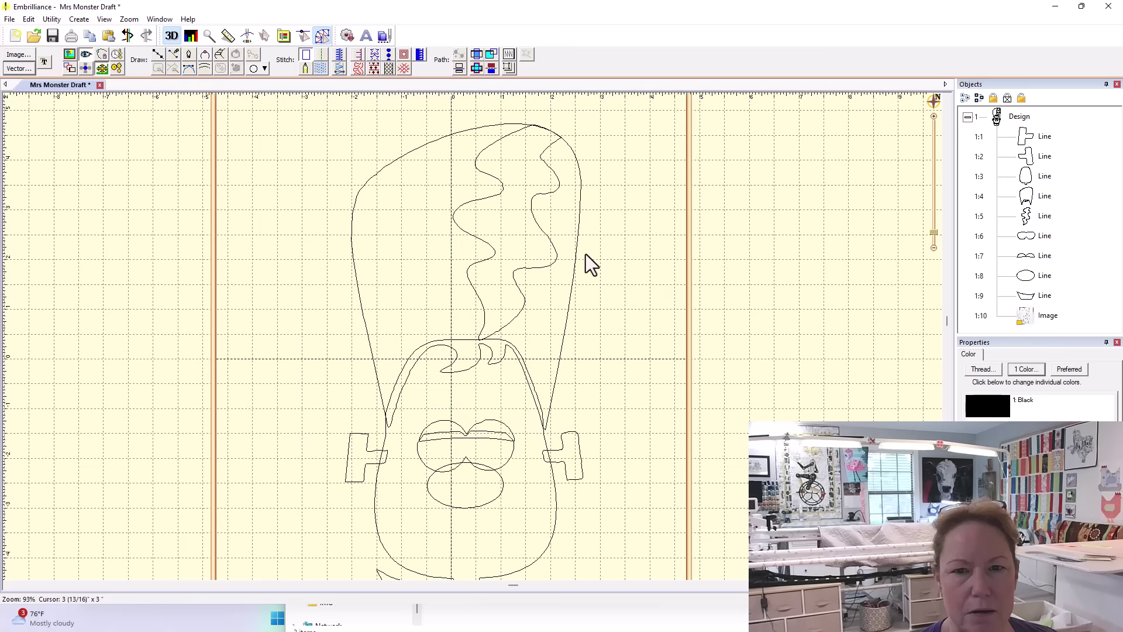
pyautogui.scroll(1, 617, 218)
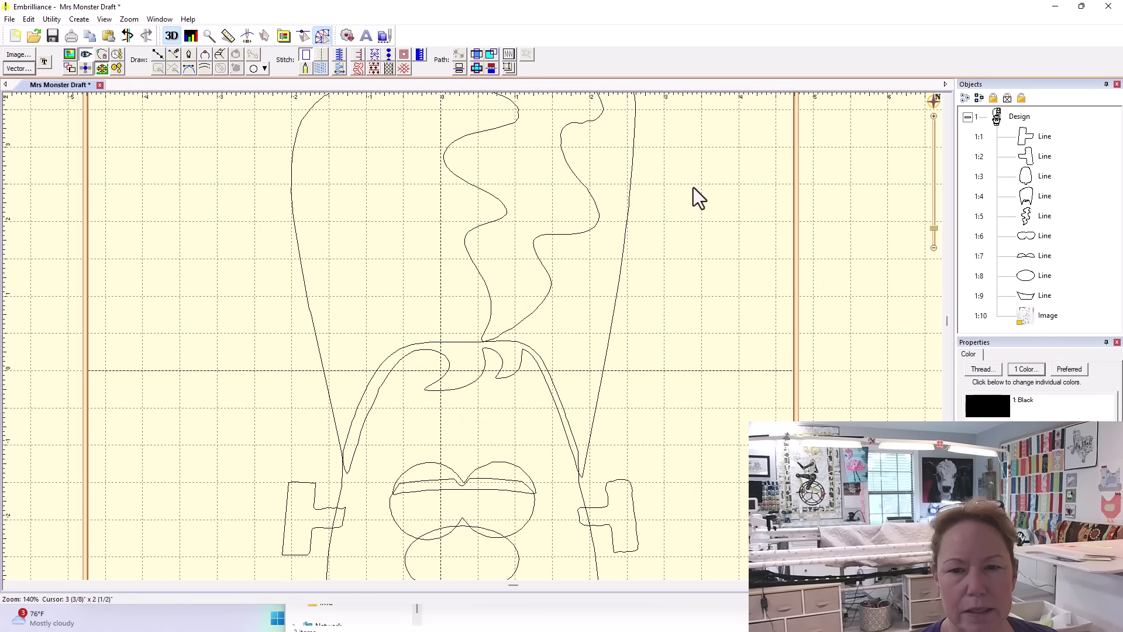
pyautogui.moveTo(677, 168); pyautogui.dragTo(629, 308)
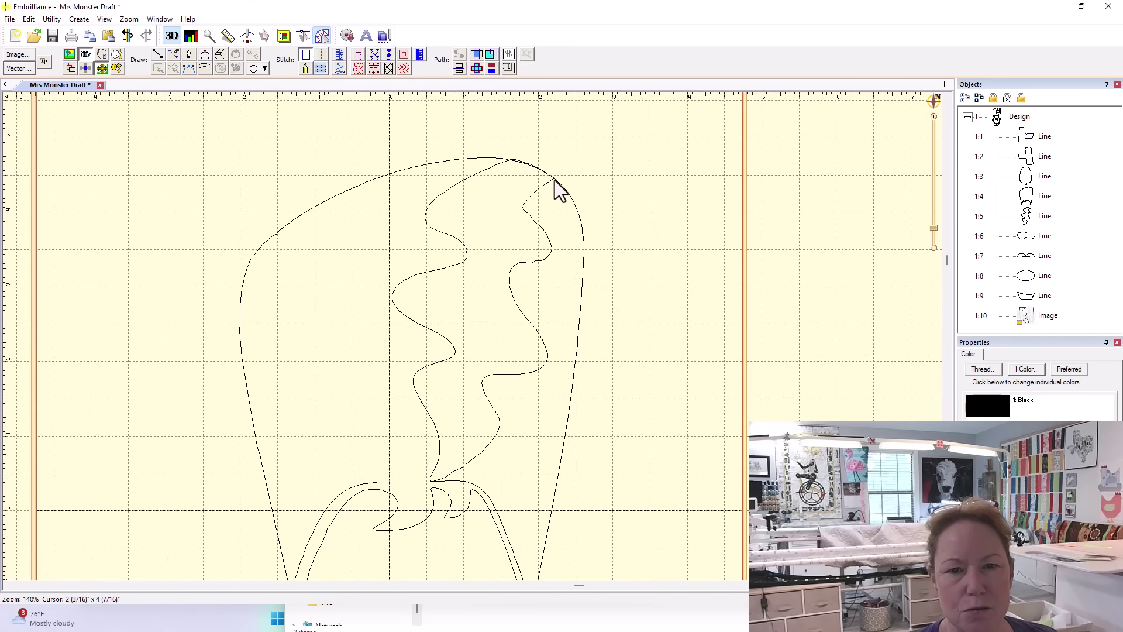
# Inspect the wavy hair stripe's nodes and nudge the head outline slightly left
pyautogui.click(1045, 216)
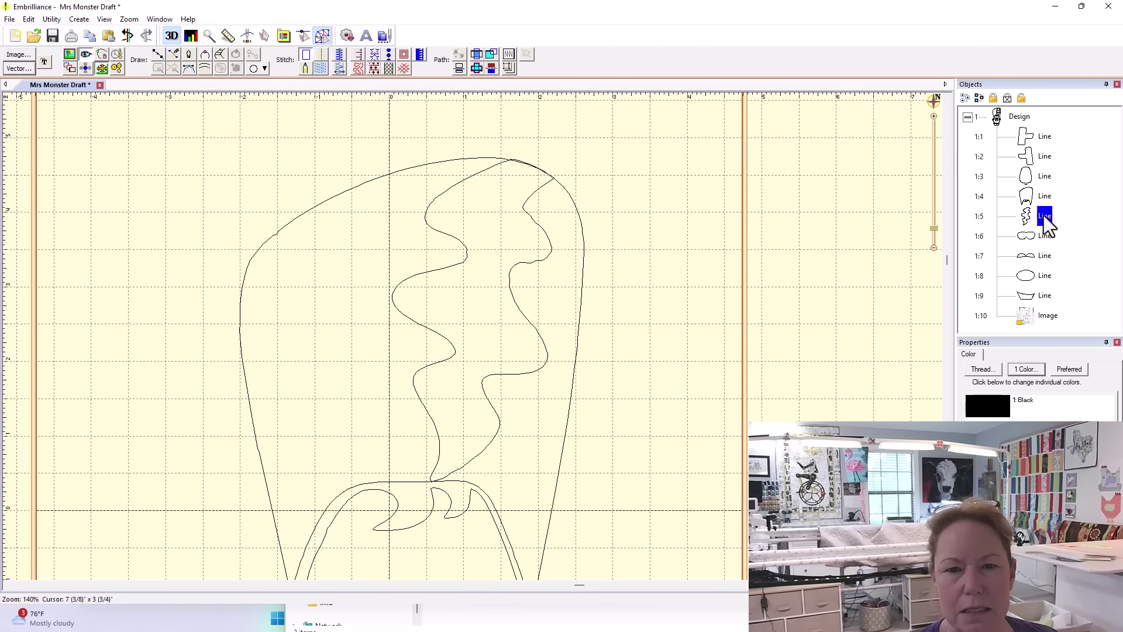
pyautogui.click(473, 331)
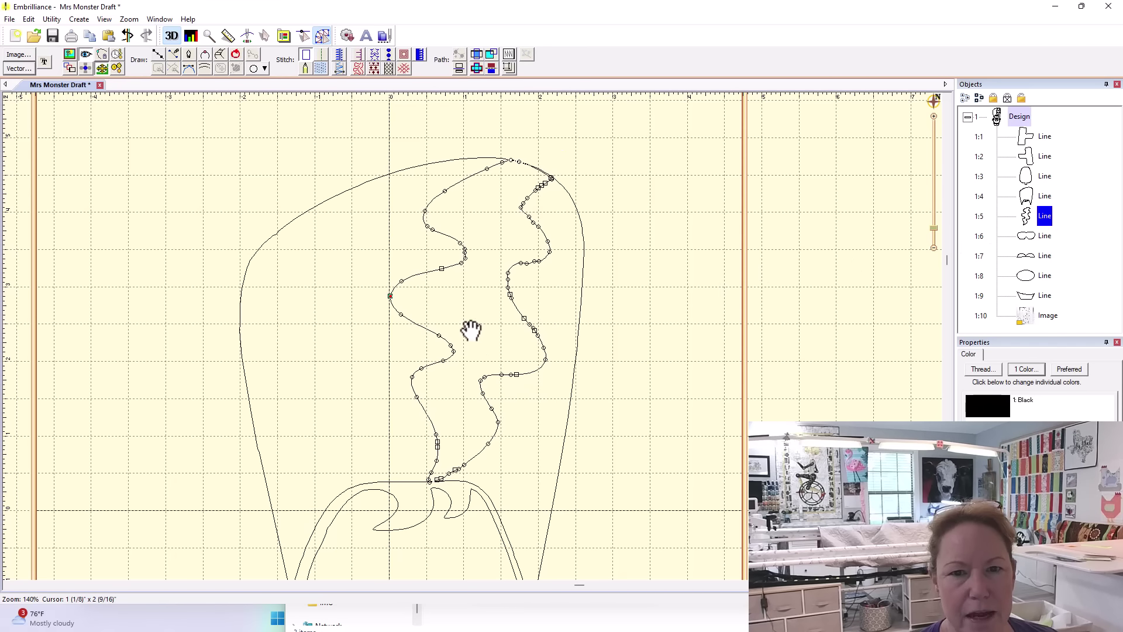
pyautogui.click(472, 330)
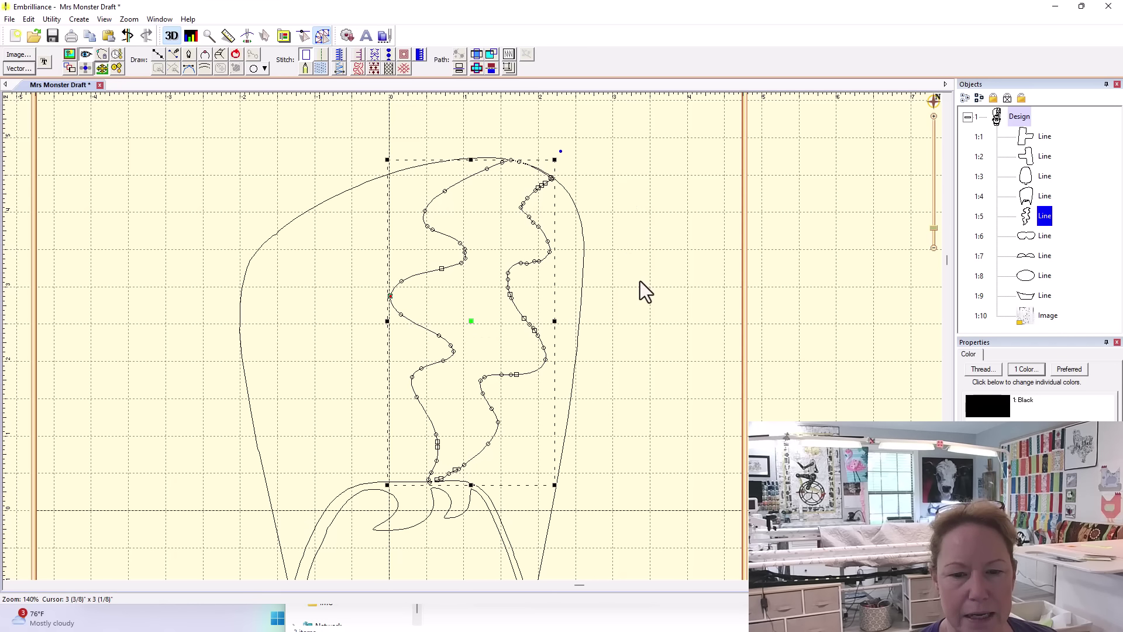
pyautogui.moveTo(614, 295); pyautogui.dragTo(625, 208)
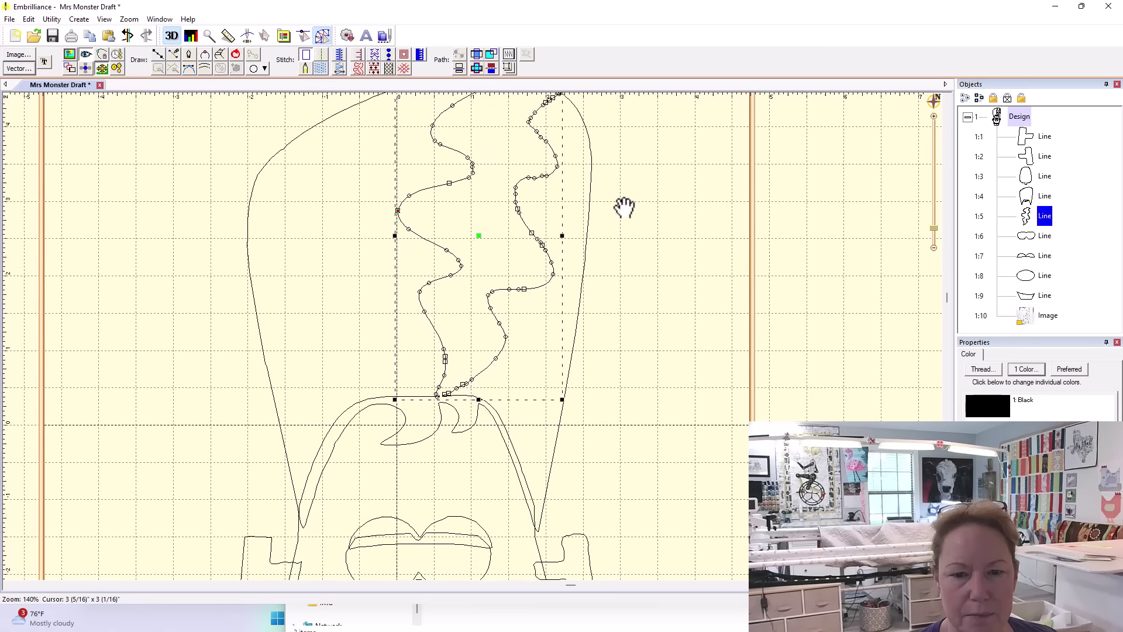
pyautogui.click(578, 314)
pyautogui.moveTo(422, 308); pyautogui.dragTo(417, 310)
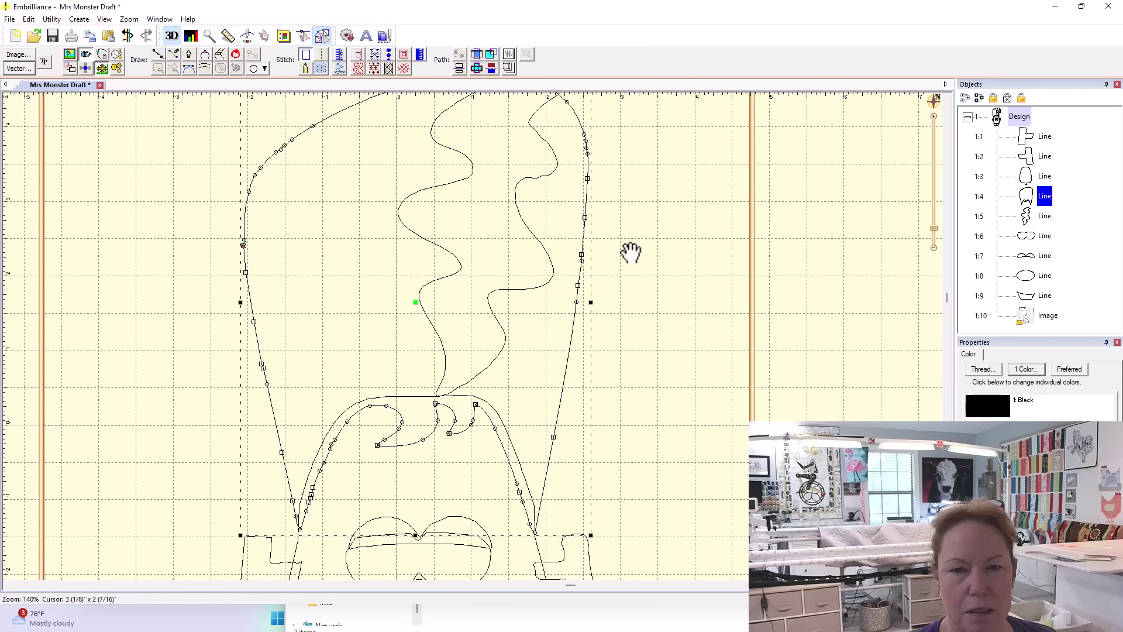
pyautogui.moveTo(631, 253); pyautogui.dragTo(630, 314)
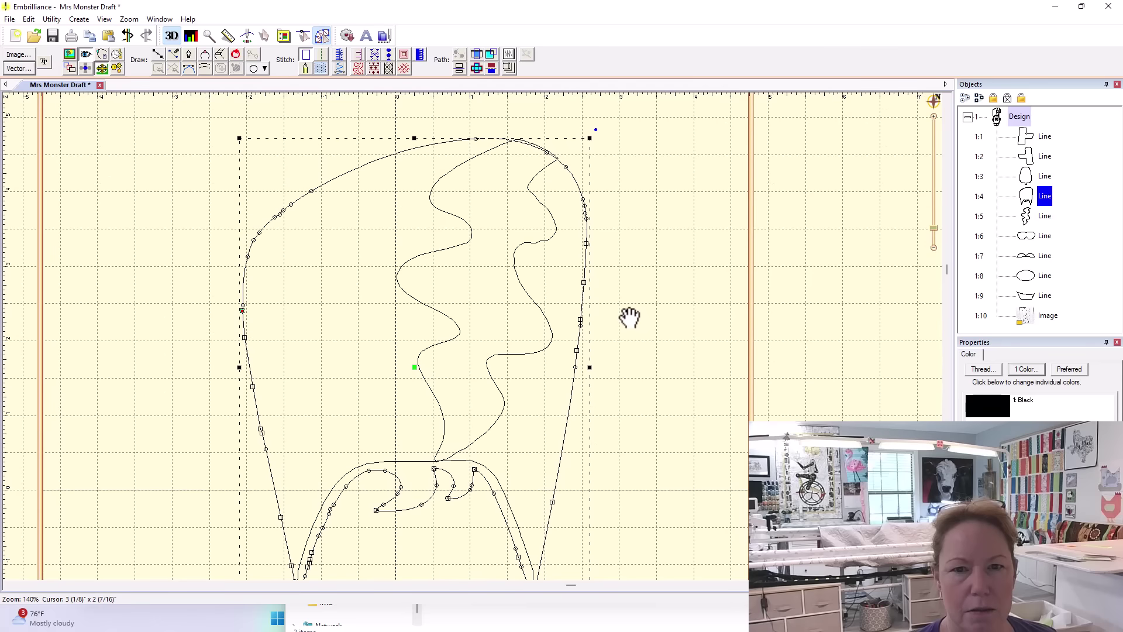
# Check the hair stripe and glasses lines, zoom out, and re-save with Ctrl+S
pyautogui.click(538, 305)
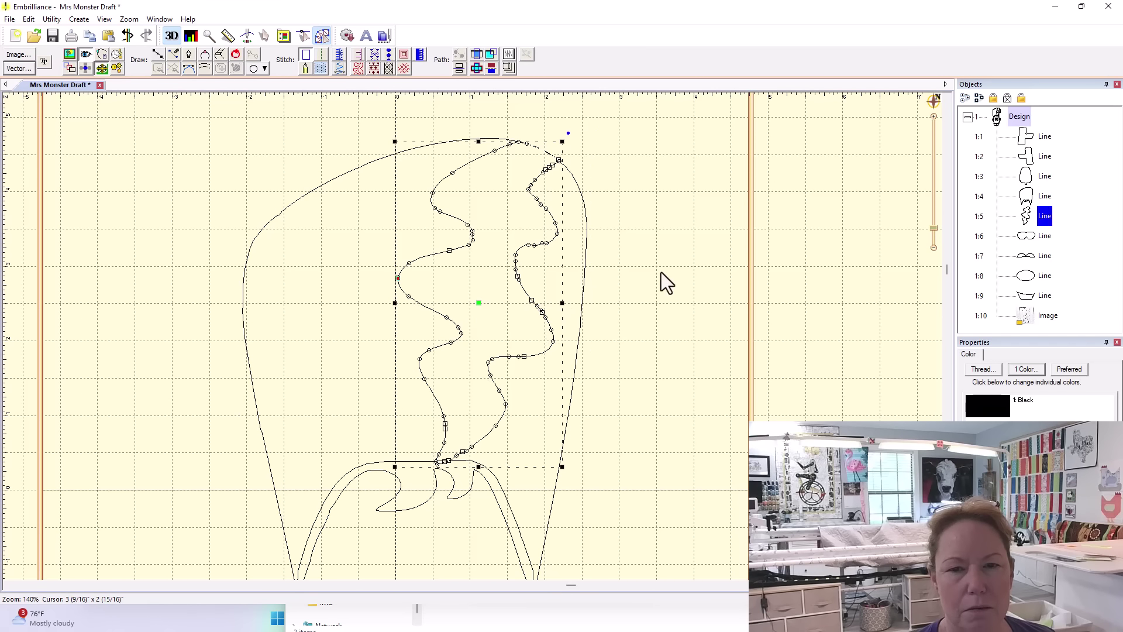
pyautogui.click(662, 248)
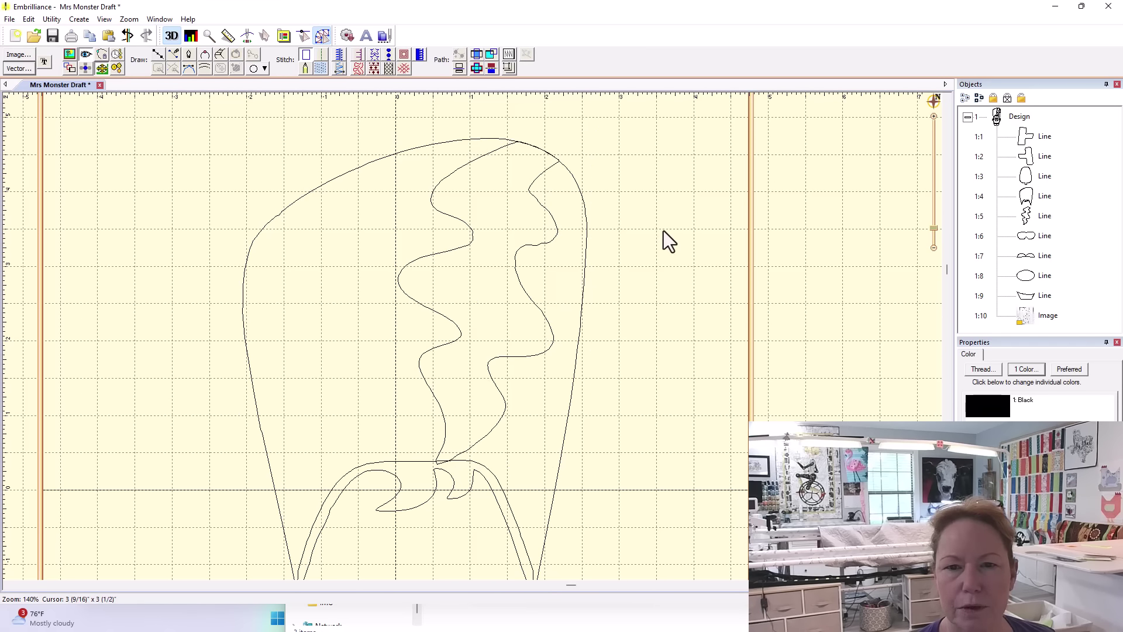
pyautogui.moveTo(629, 365); pyautogui.dragTo(640, 128)
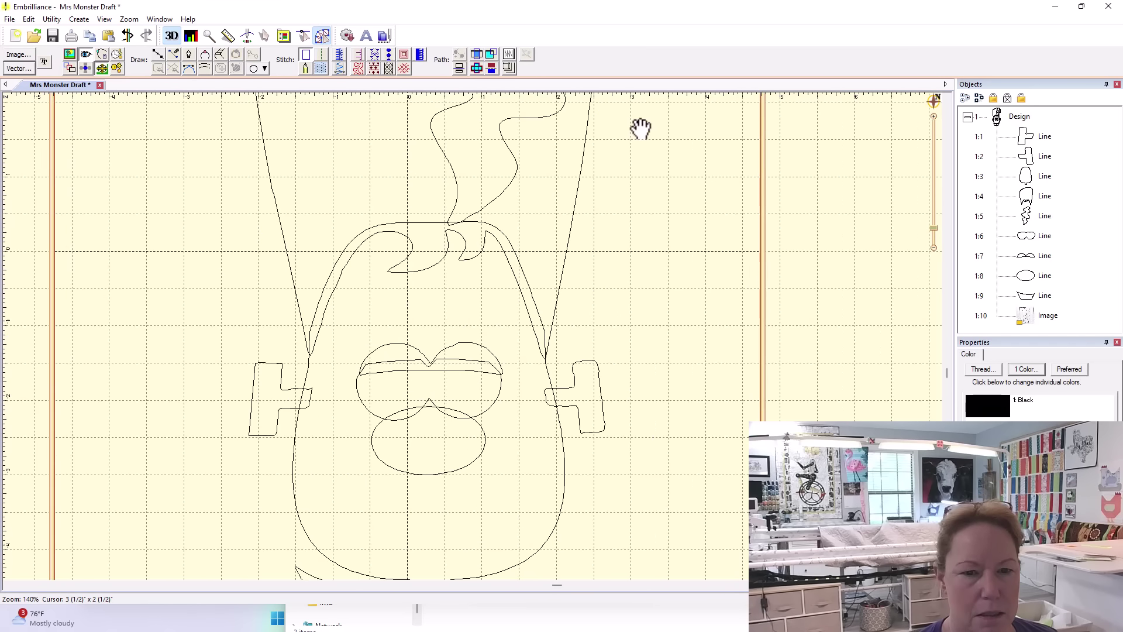
pyautogui.click(483, 346)
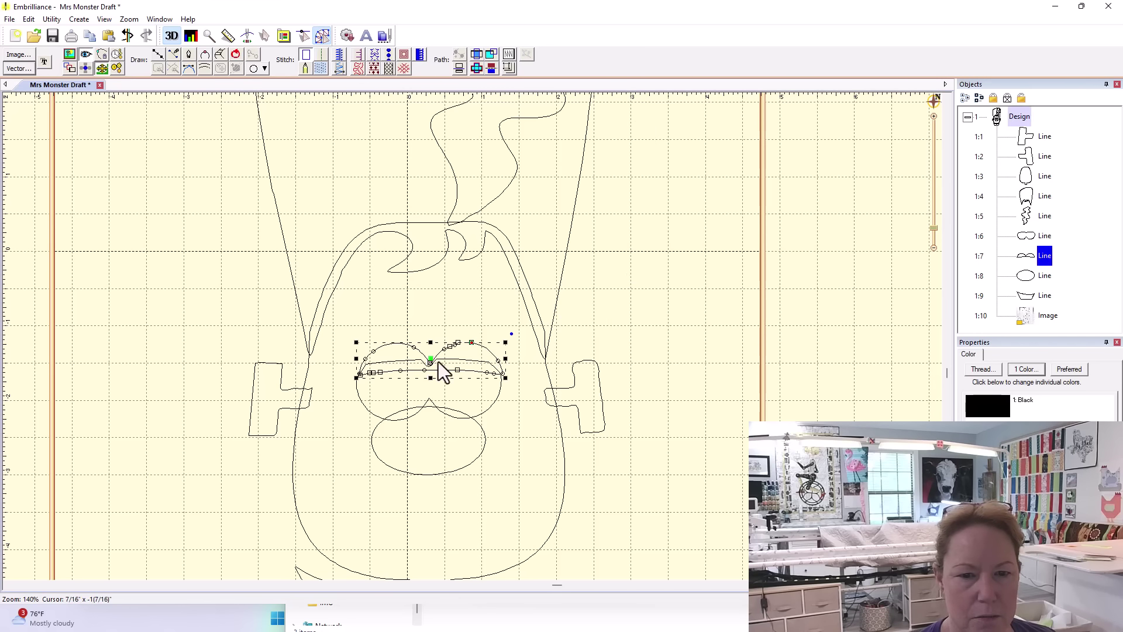
pyautogui.click(841, 247)
pyautogui.scroll(-3, 841, 247)
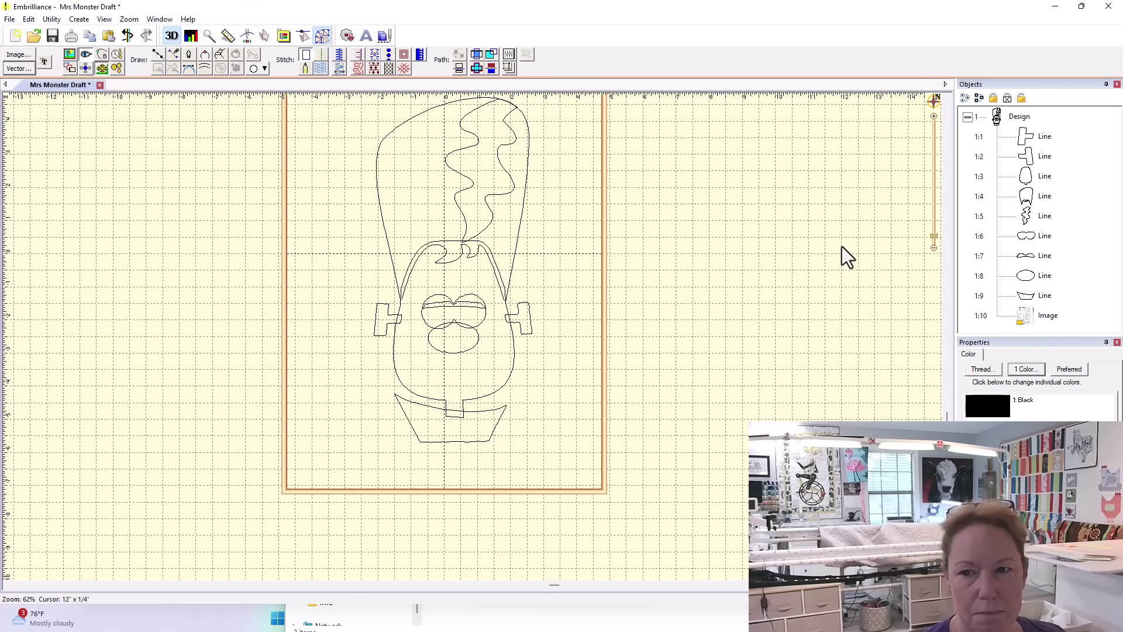
pyautogui.hotkey('ctrl', 's')
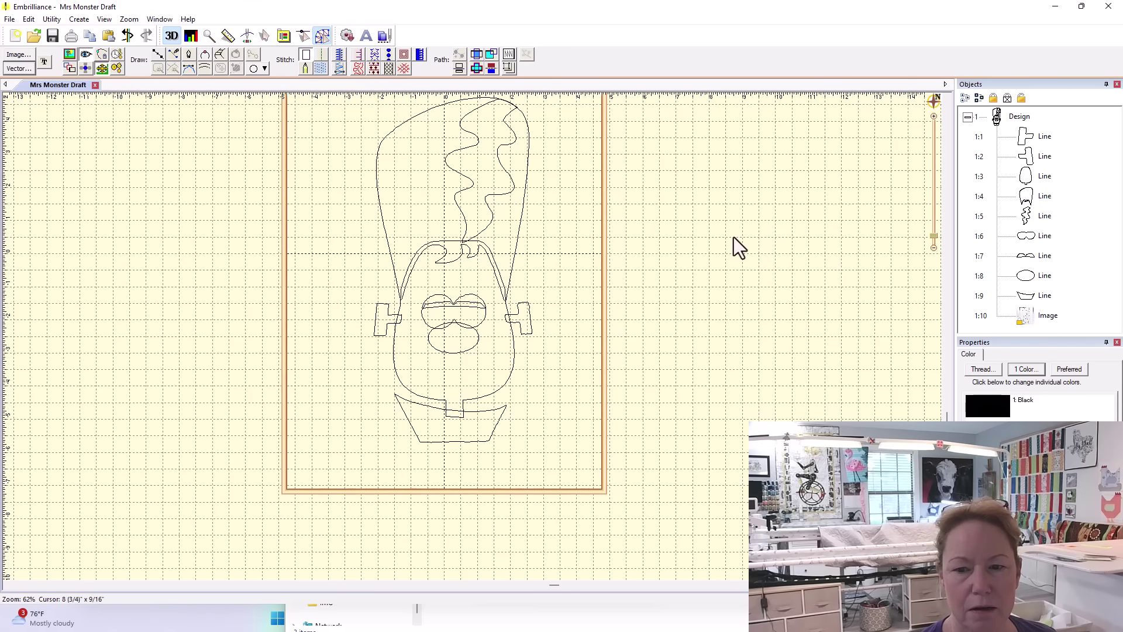
pyautogui.moveTo(694, 220); pyautogui.dragTo(682, 268)
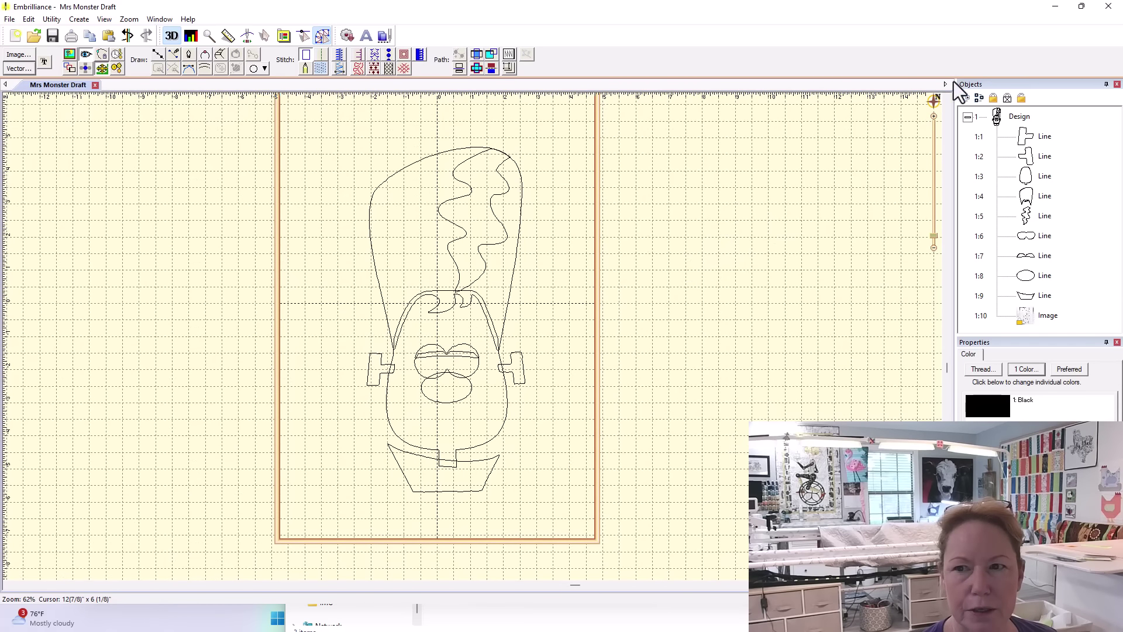
pyautogui.click(1017, 117)
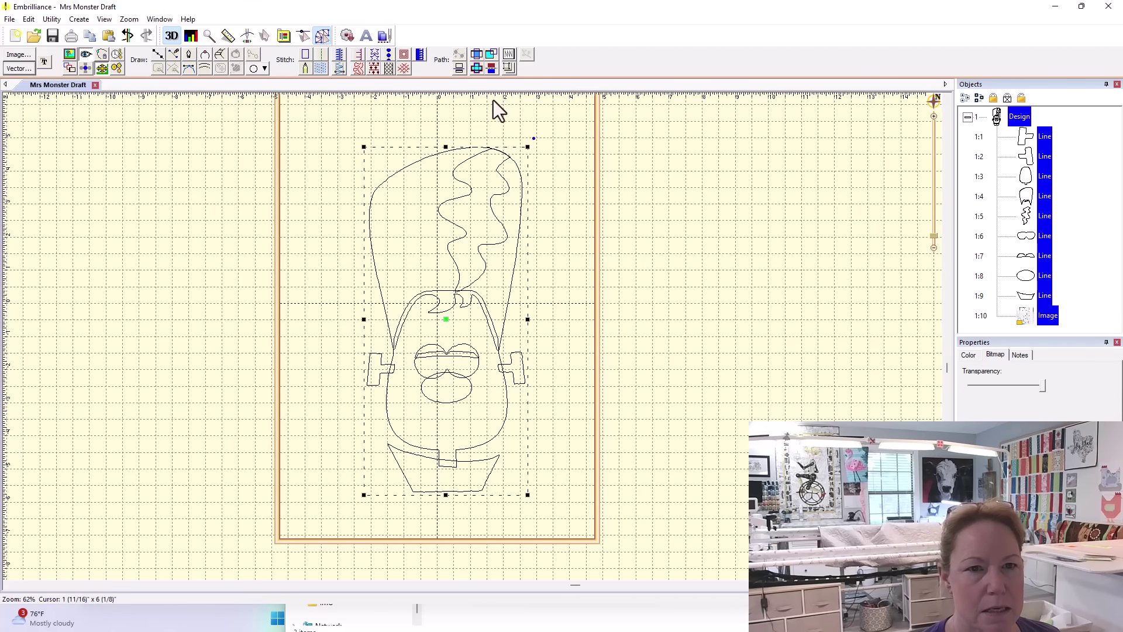
pyautogui.click(76, 19)
pyautogui.moveTo(167, 32)
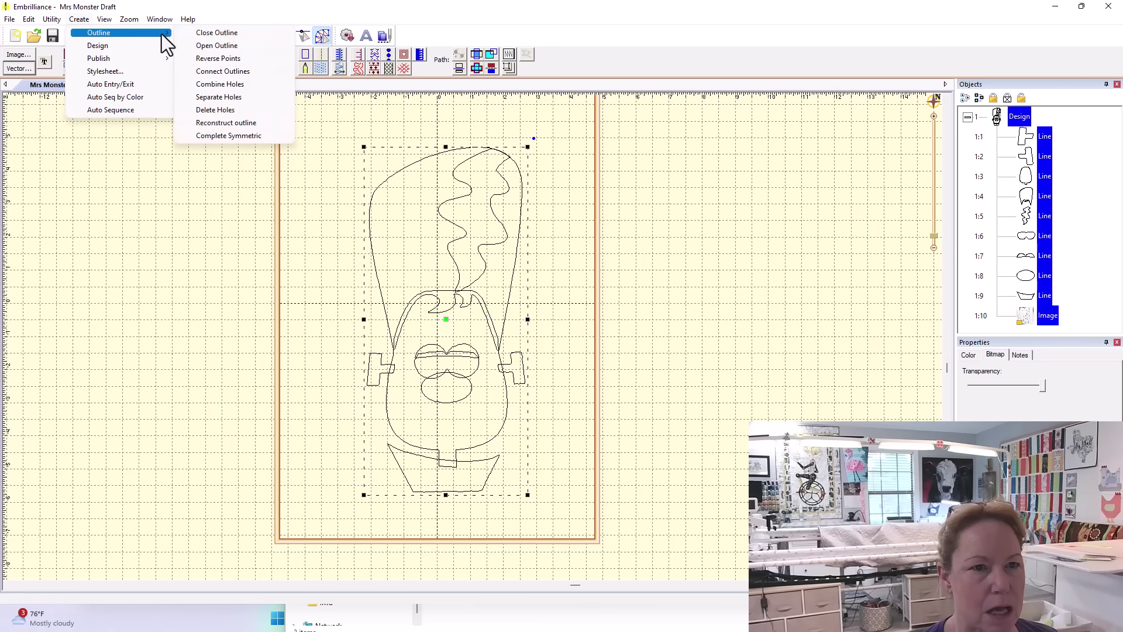
pyautogui.click(232, 123)
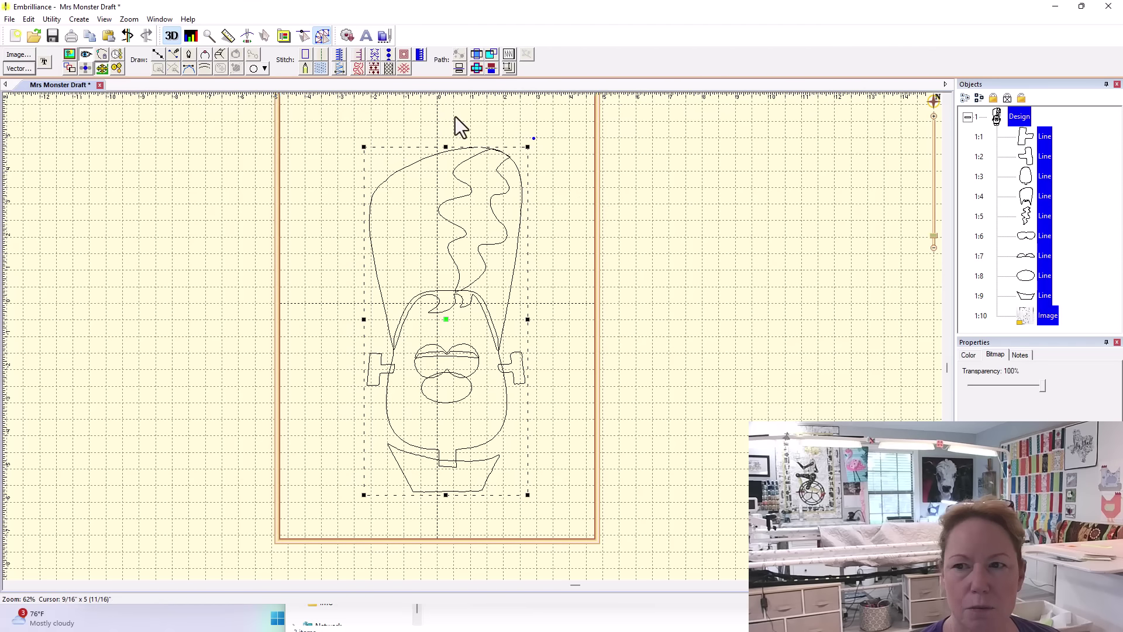
# Convert the outlines to applique with a Blanket border and 2.0 mm topstitch length
pyautogui.click(358, 55)
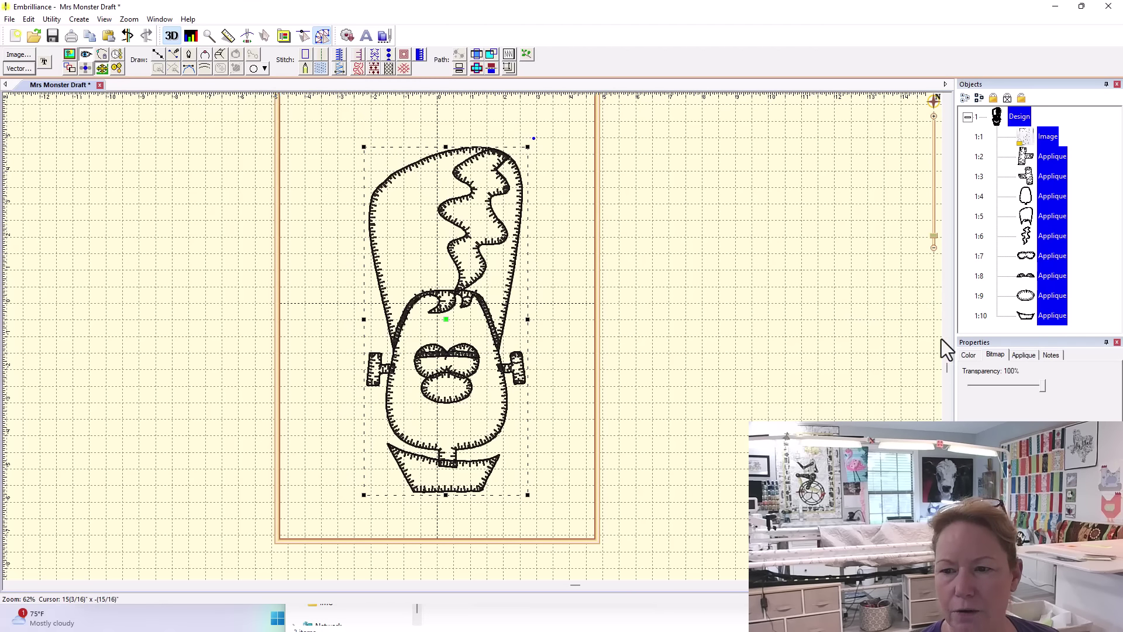
pyautogui.click(1024, 355)
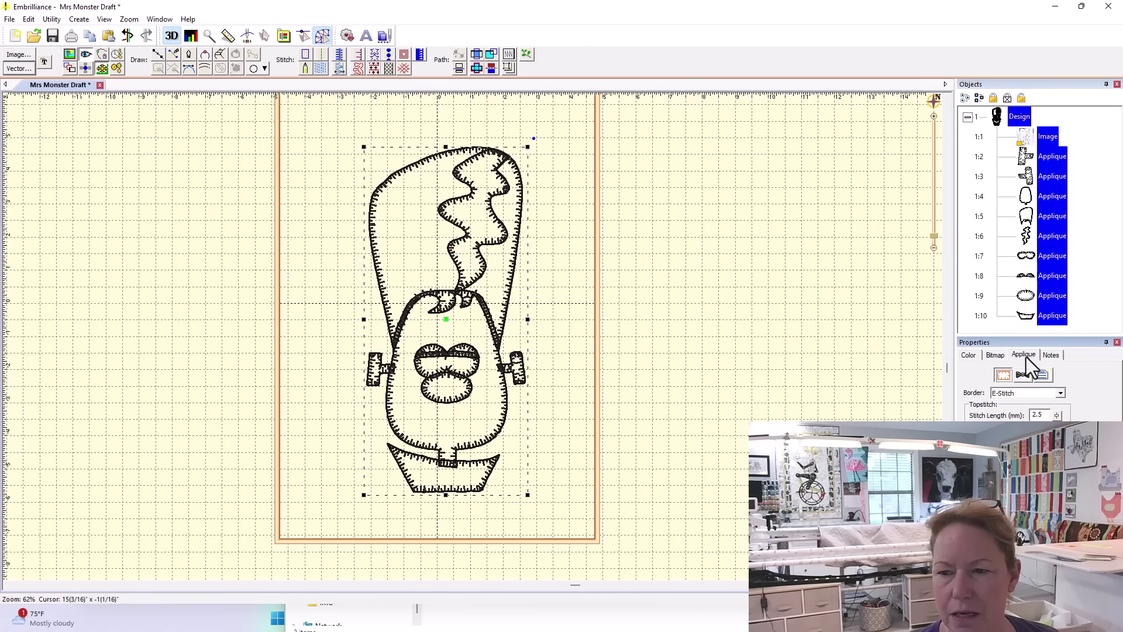
pyautogui.click(1061, 393)
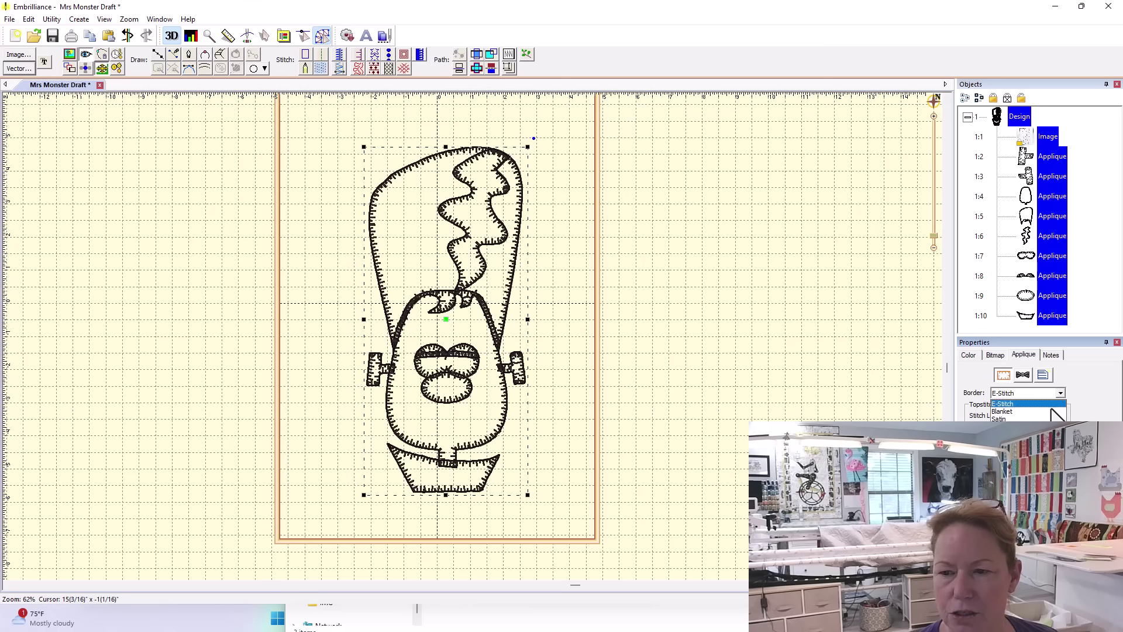
pyautogui.click(1018, 407)
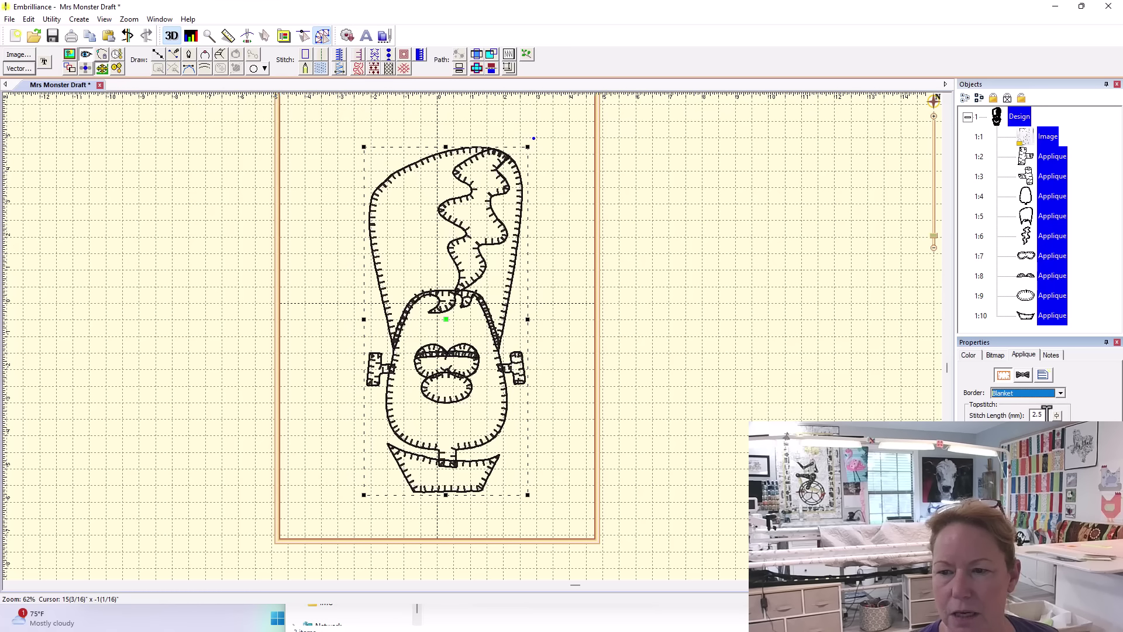
pyautogui.click(1046, 413)
pyautogui.press('BackSpace')
pyautogui.write('0')
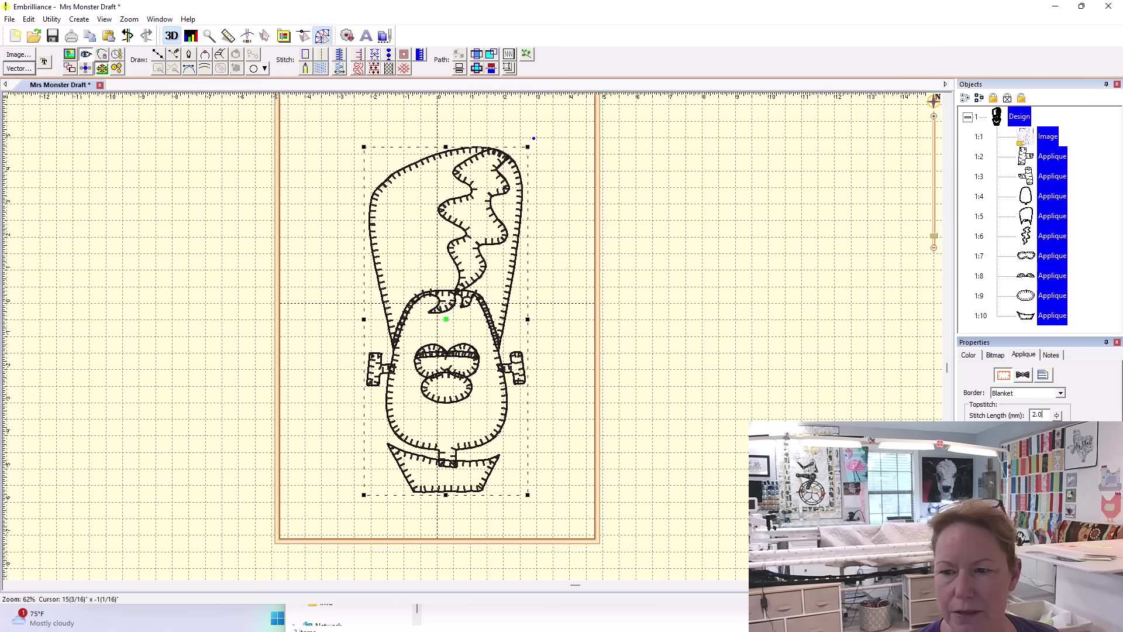
pyautogui.press('Return')
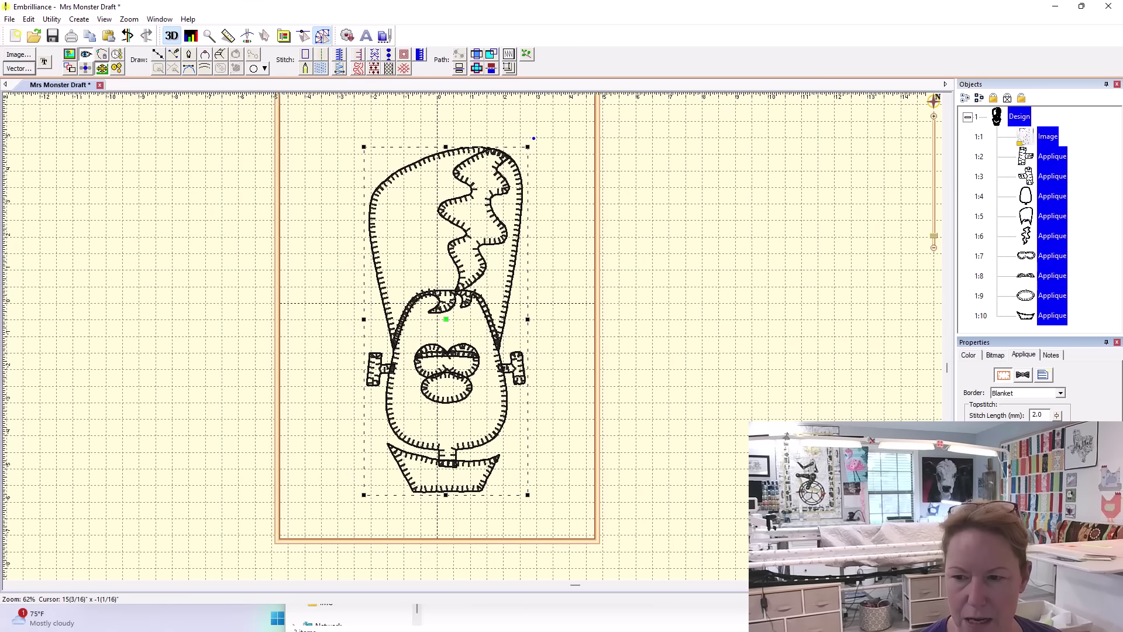
# Select the left and right bolt pieces (1:2 and 1:3) together in the Objects list
pyautogui.click(787, 268)
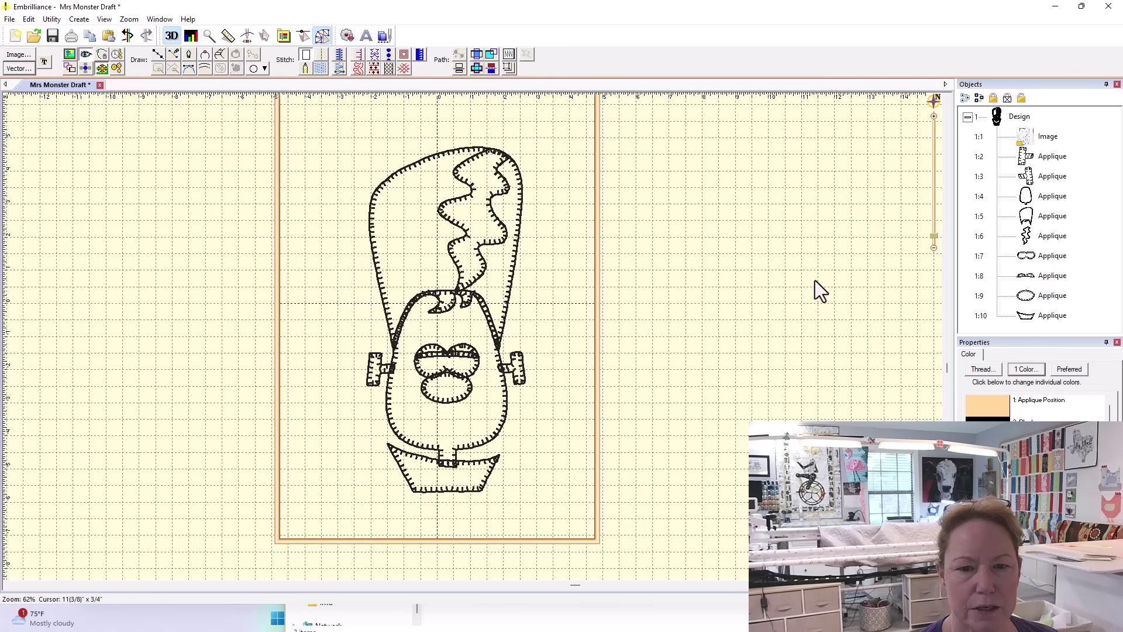
pyautogui.click(1052, 275)
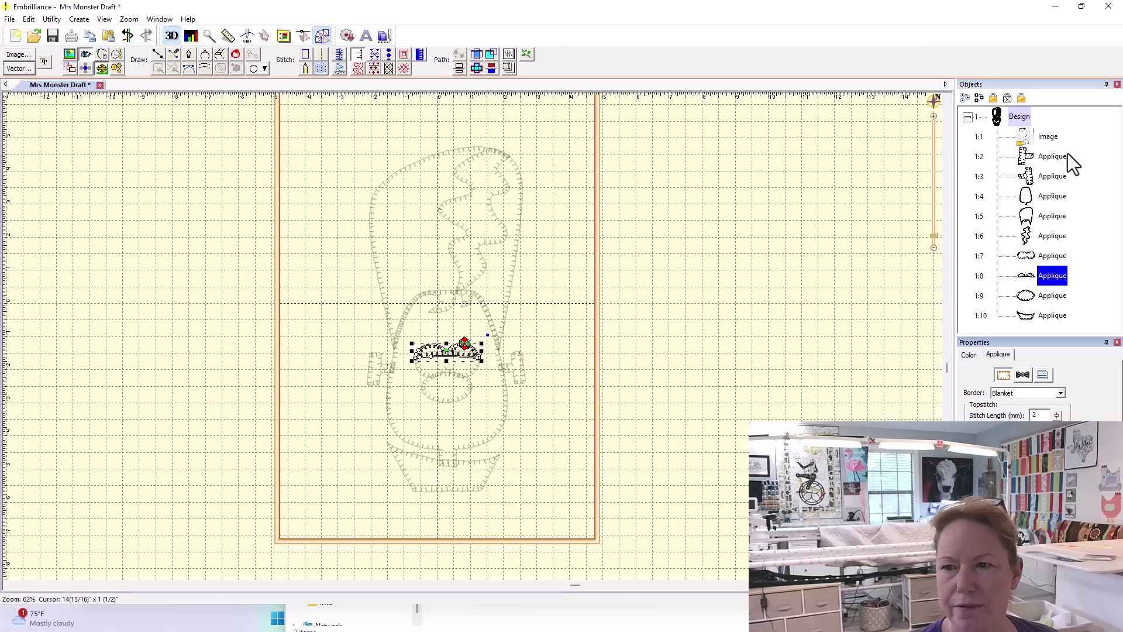
pyautogui.click(1048, 157)
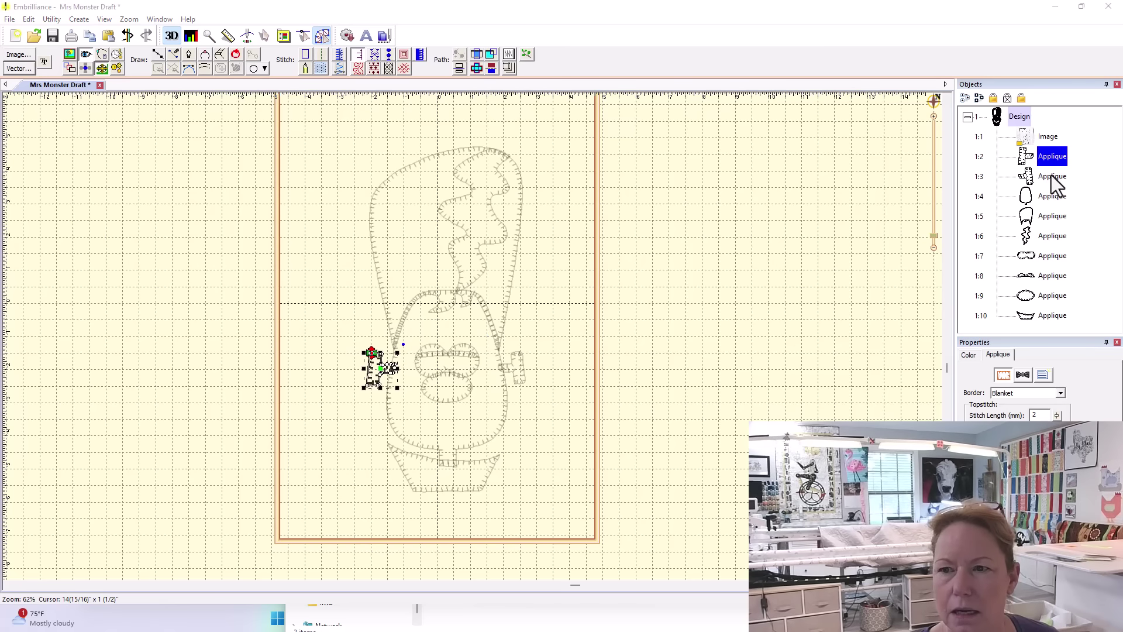
pyautogui.keyDown('ctrl'); pyautogui.click(1054, 177); pyautogui.keyUp('ctrl')
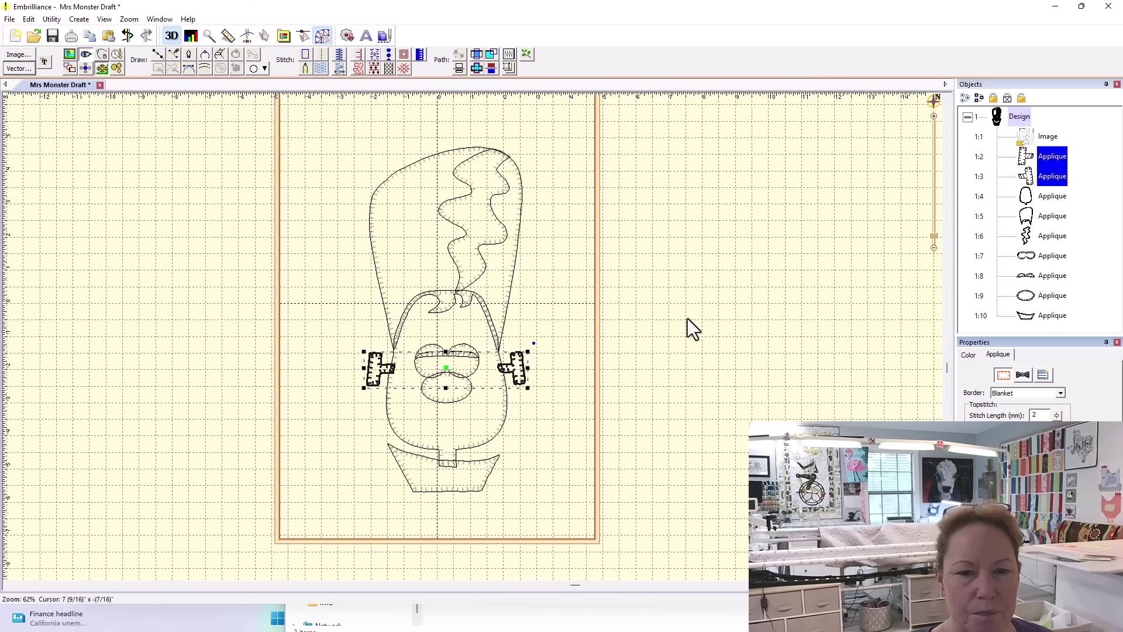
# Move the hair piece and wavy hair stripe (1:5 and 1:6) slightly down together
pyautogui.scroll(1, 550, 306)
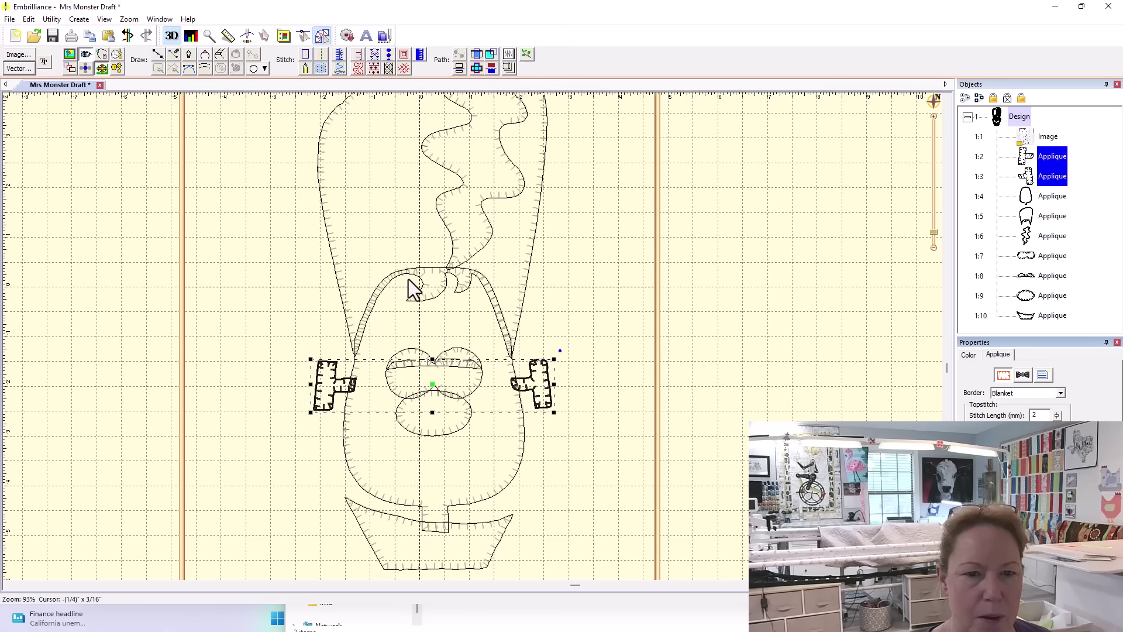
pyautogui.scroll(1, 560, 296)
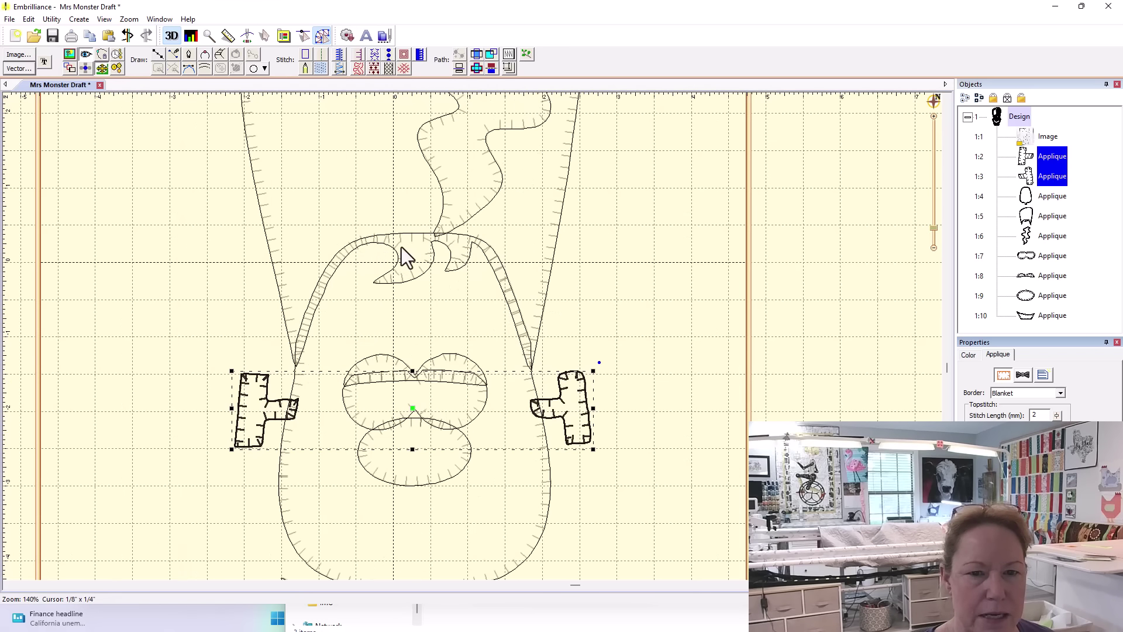
pyautogui.click(1047, 216)
pyautogui.keyDown('ctrl'); pyautogui.click(1046, 236); pyautogui.keyUp('ctrl')
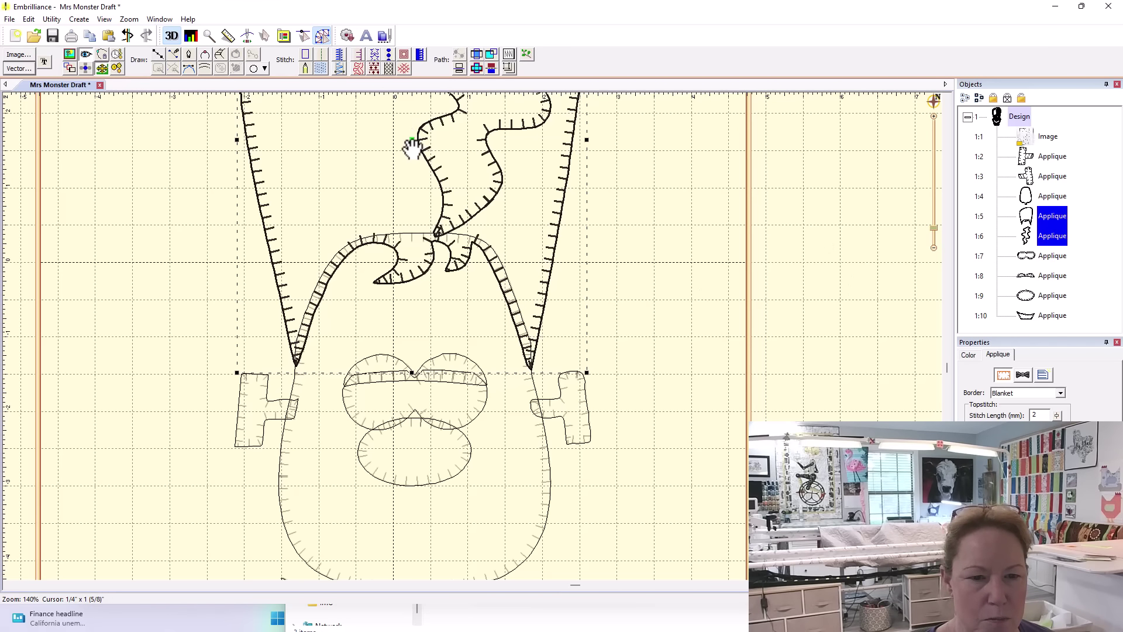
pyautogui.moveTo(412, 148); pyautogui.dragTo(413, 153)
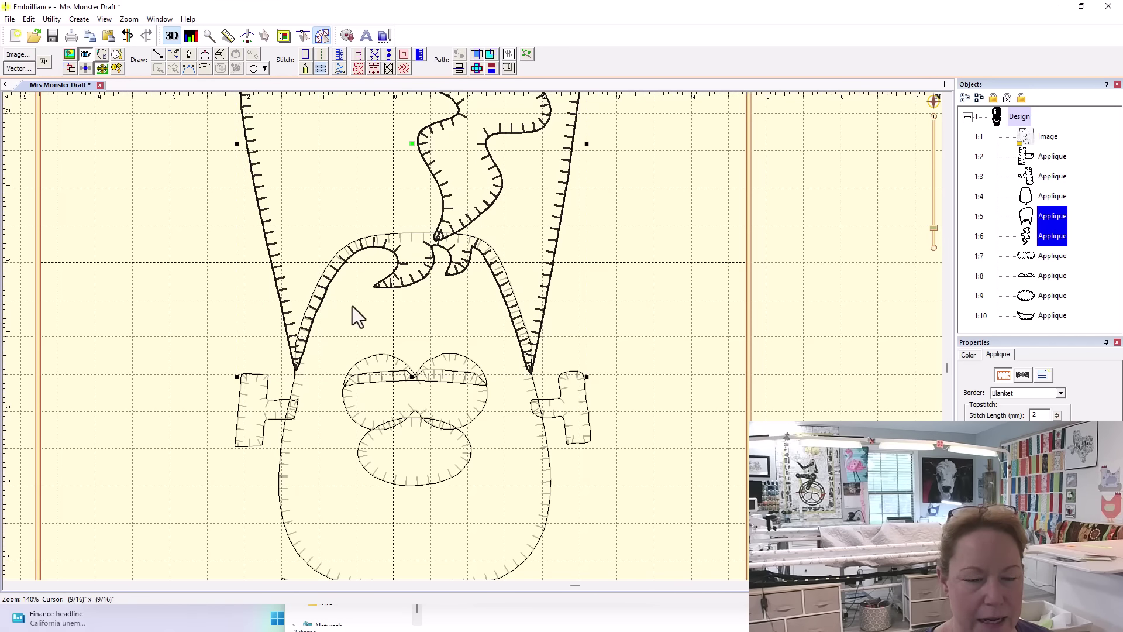
pyautogui.click(735, 131)
pyautogui.scroll(-2, 735, 131)
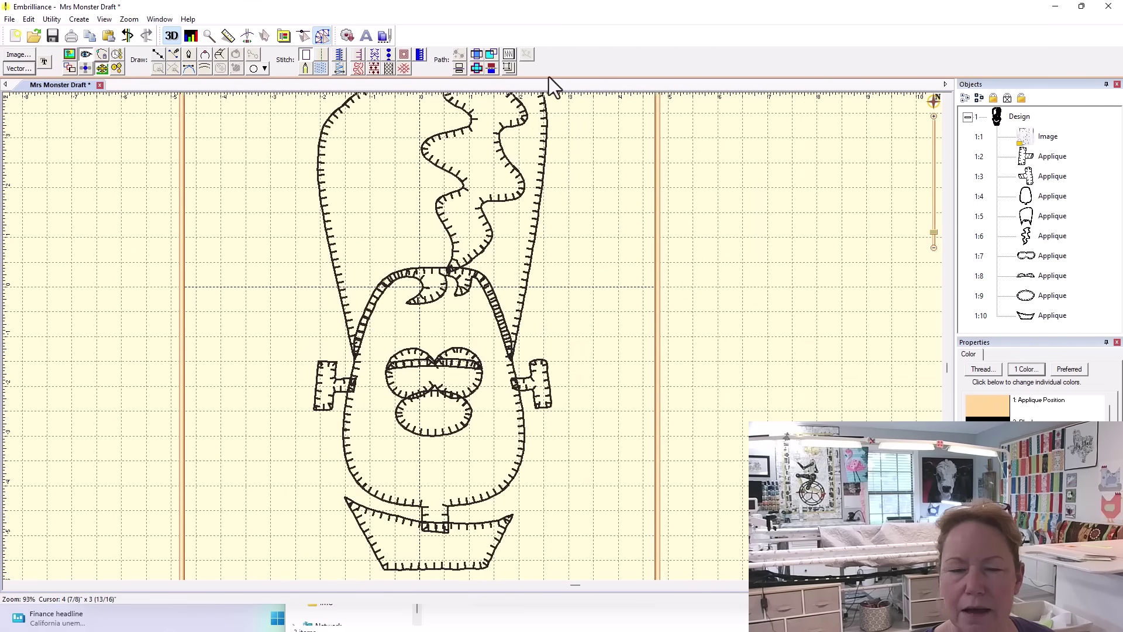
# Turn off Create Designs mode and apply Remove Hidden Stitches to the applique
pyautogui.click(321, 36)
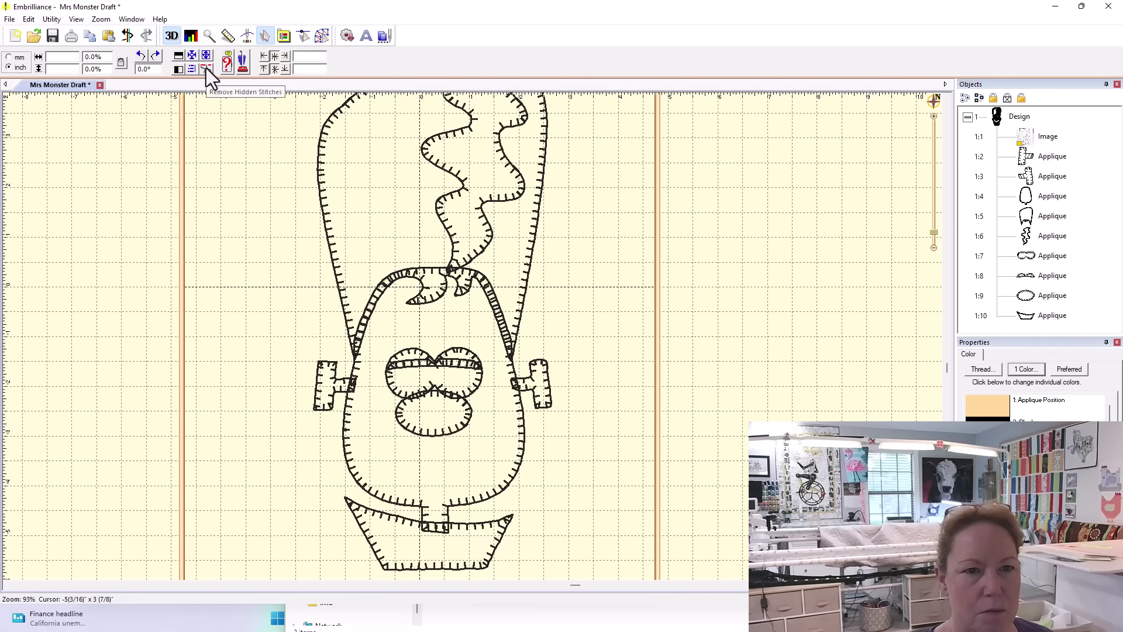
pyautogui.click(206, 68)
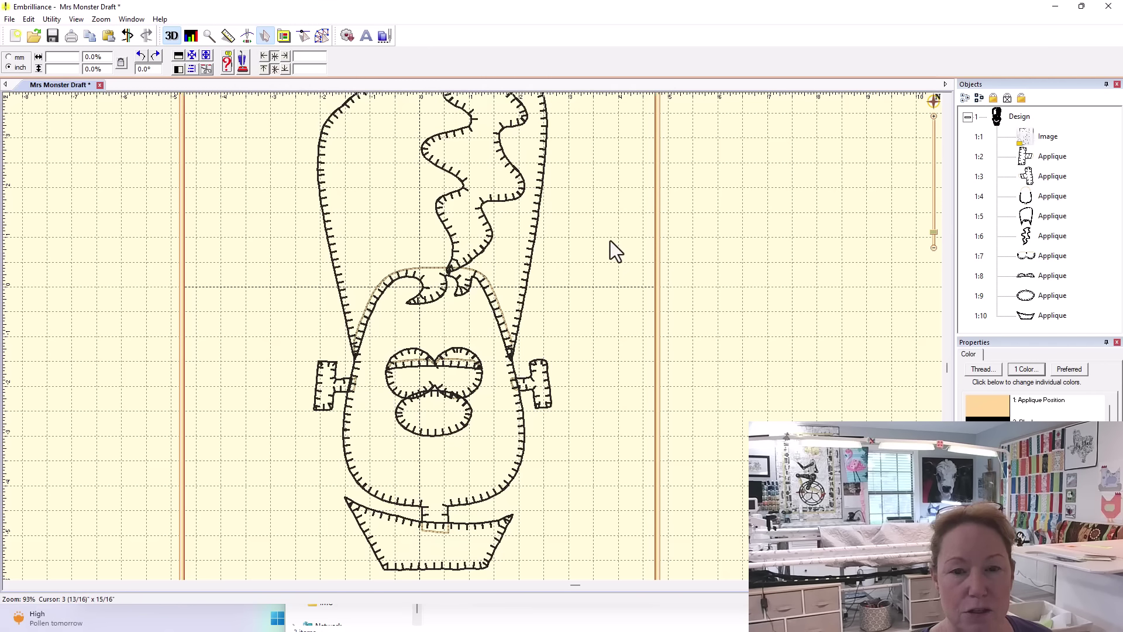
pyautogui.scroll(-1, 609, 241)
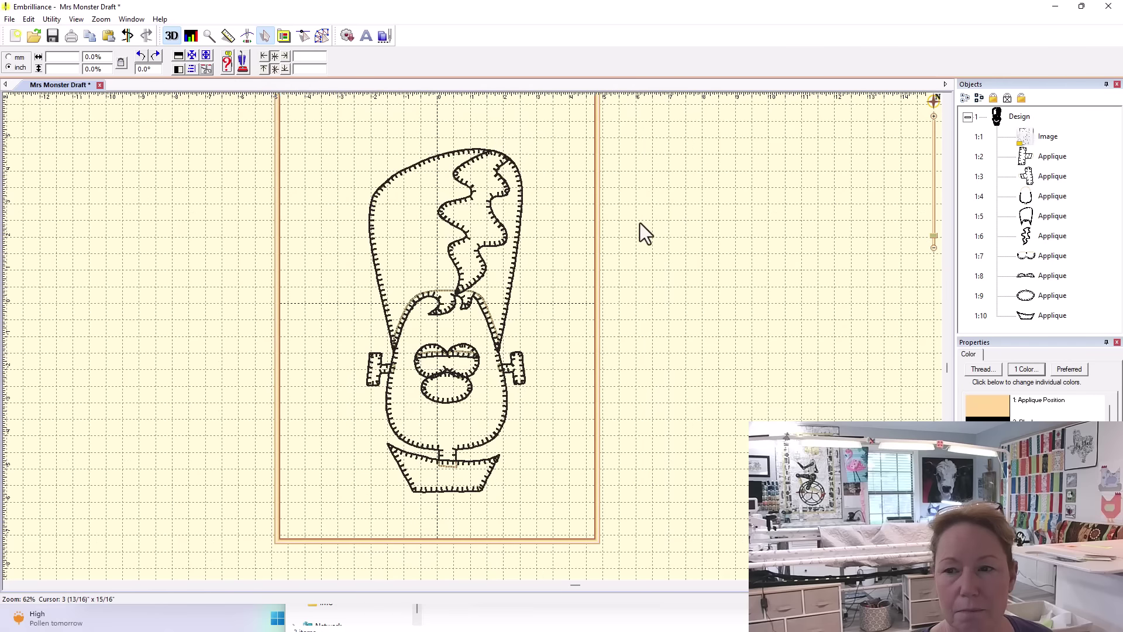
# Collapse Design 1 and begin a new empty design with the Mrs. Monster image shown behind
pyautogui.click(967, 117)
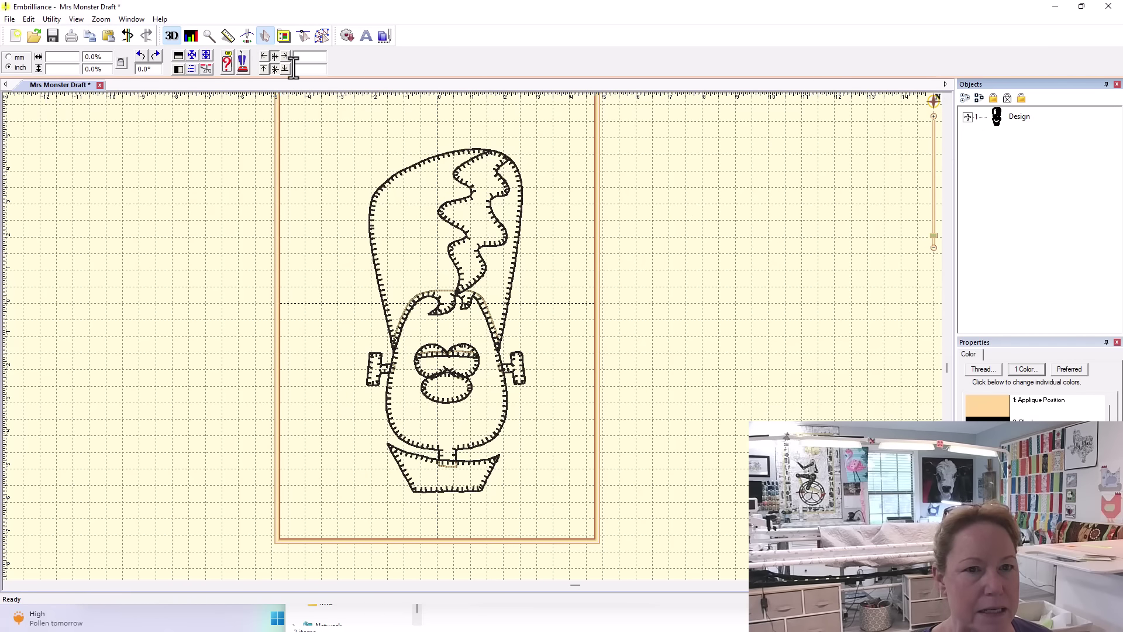
pyautogui.click(321, 35)
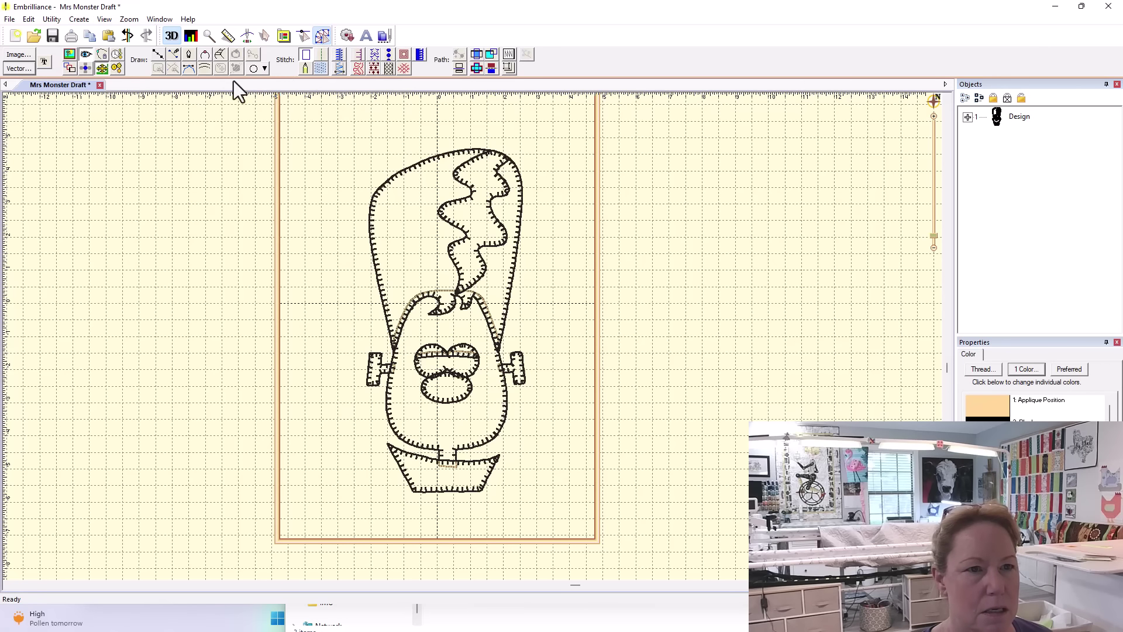
pyautogui.click(76, 20)
pyautogui.moveTo(104, 47)
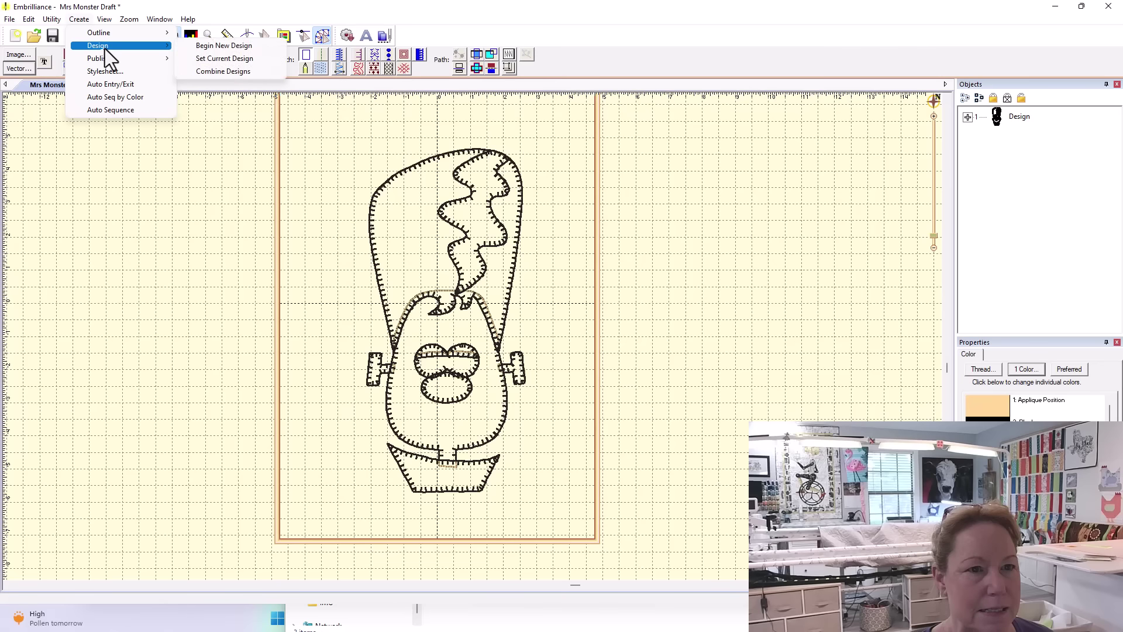
pyautogui.click(226, 47)
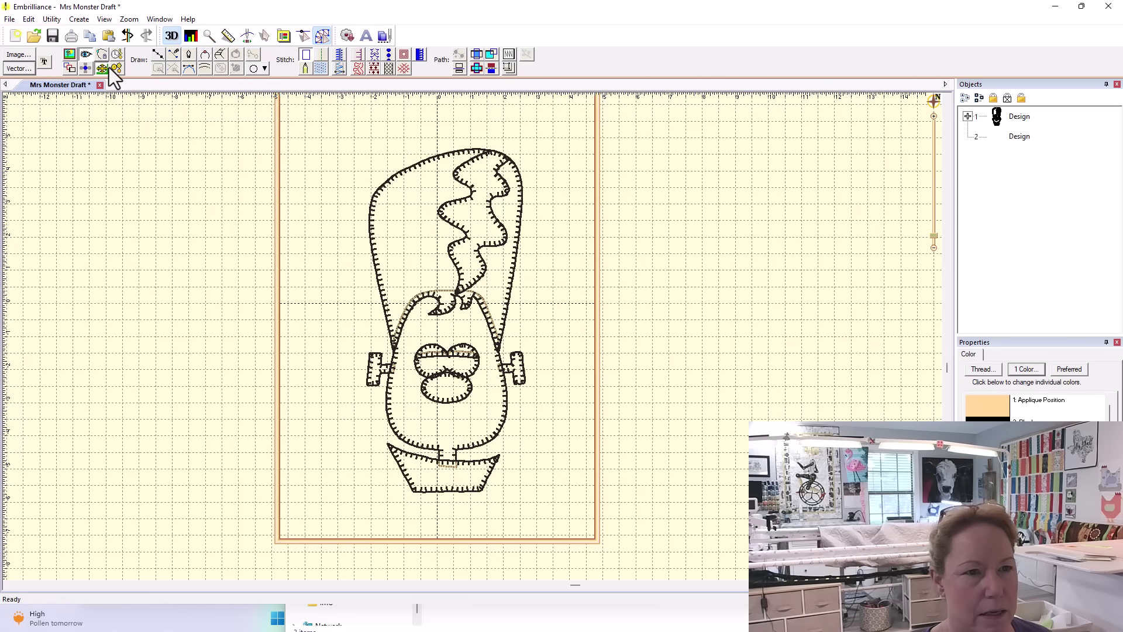
pyautogui.click(69, 55)
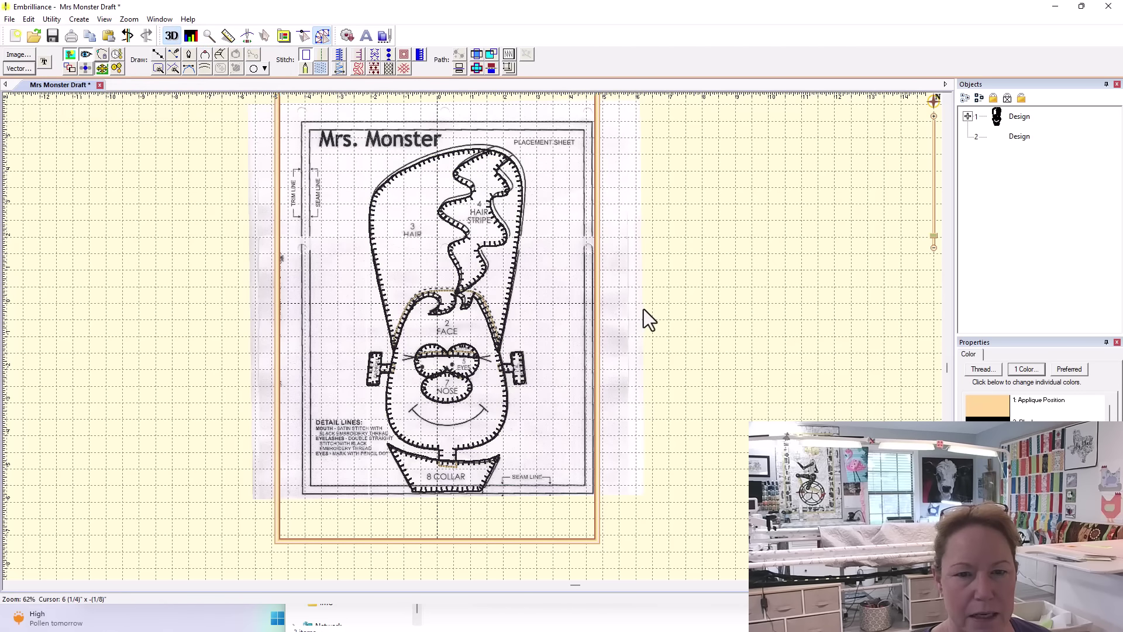
pyautogui.scroll(2, 642, 309)
pyautogui.scroll(2, 642, 309)
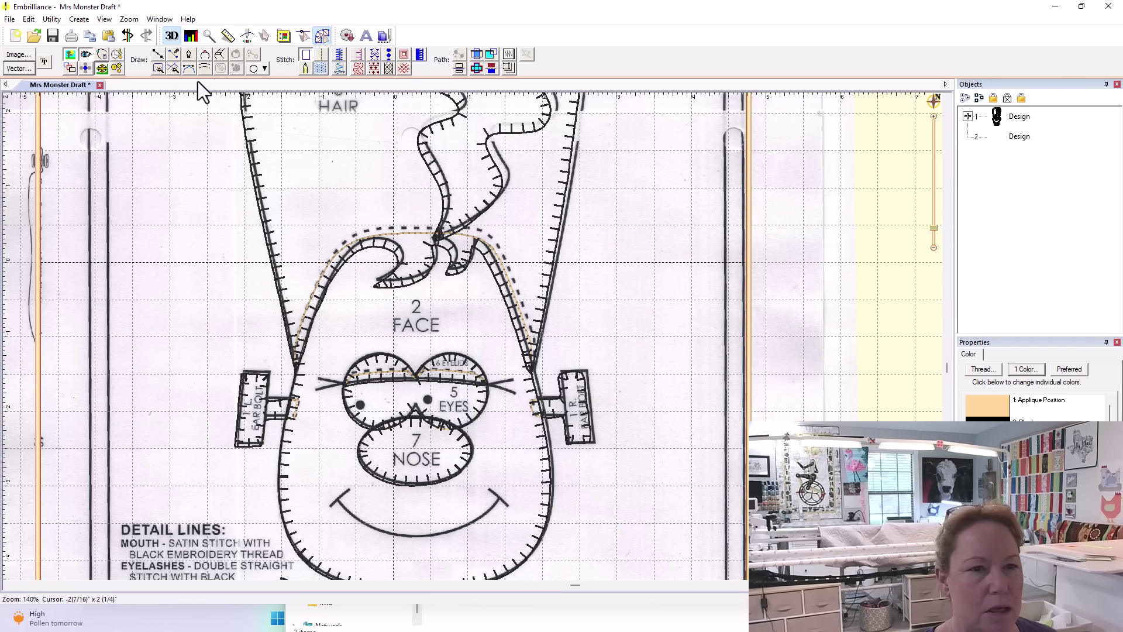
# Draw short bent eyelash lines at the left and right eyes with the point-by-point line tool
pyautogui.click(156, 52)
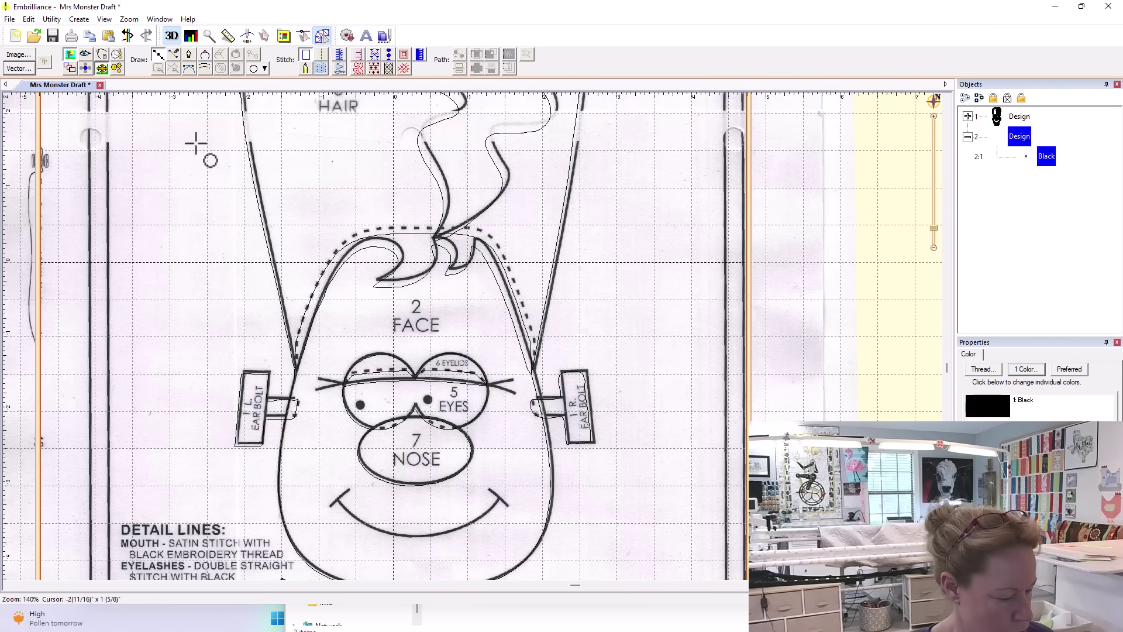
pyautogui.click(320, 379)
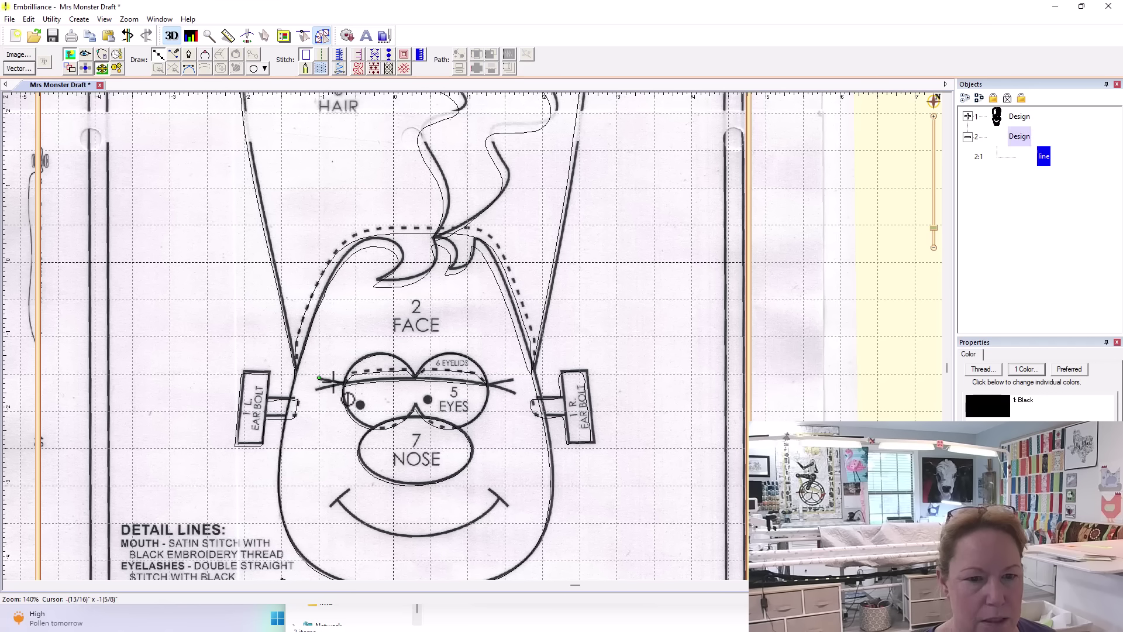
pyautogui.click(346, 383)
pyautogui.click(316, 389)
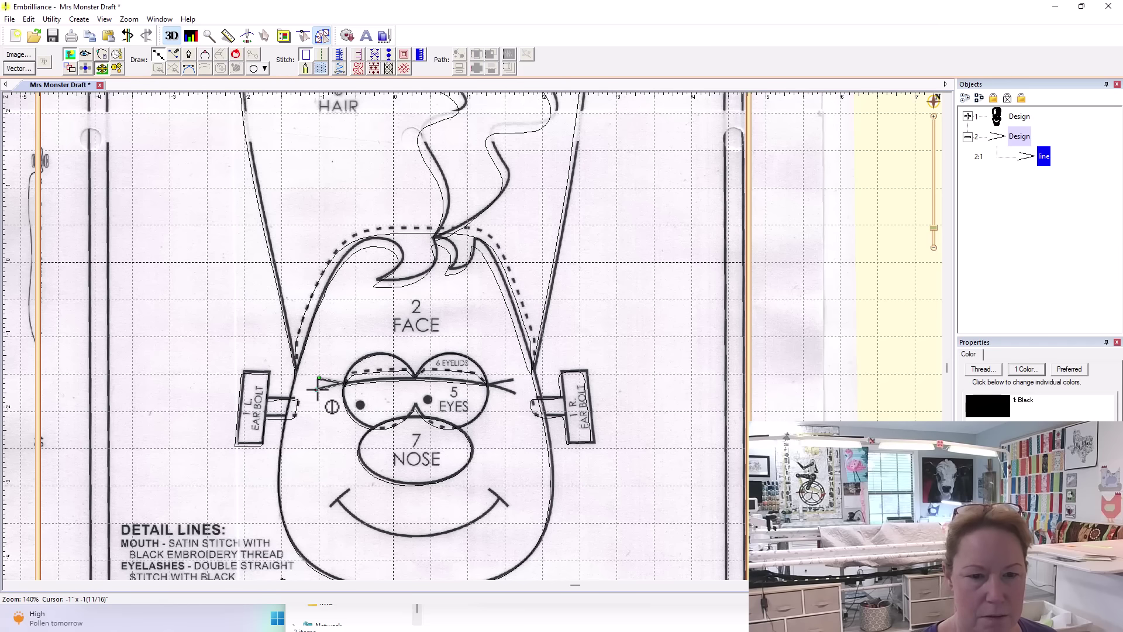
pyautogui.press('Return')
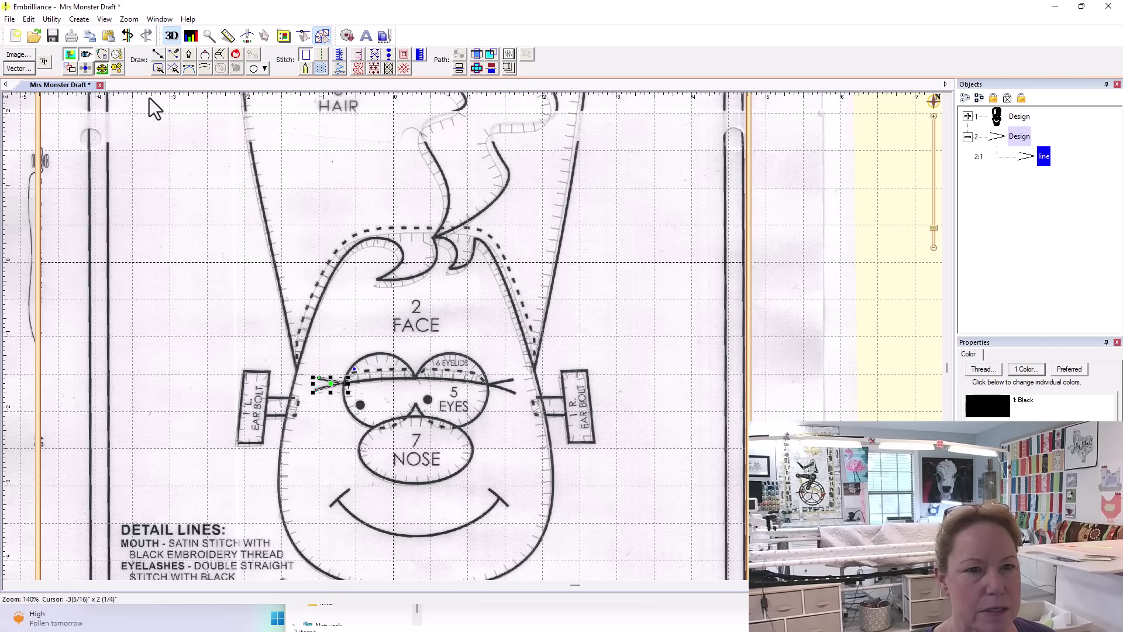
pyautogui.click(489, 383)
pyautogui.click(512, 379)
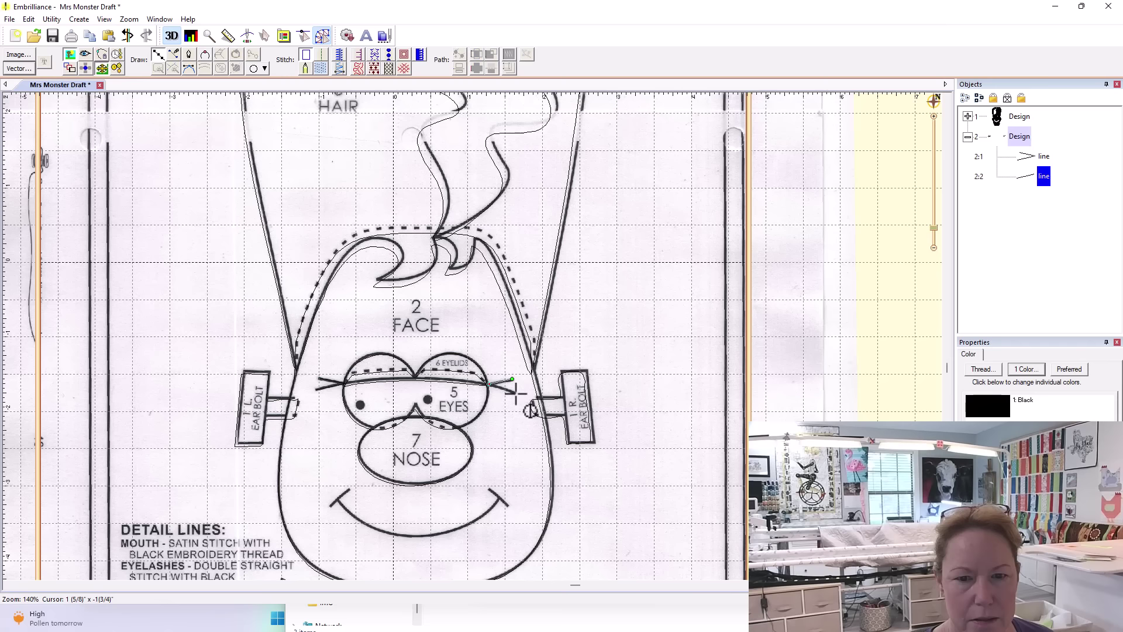
pyautogui.click(516, 394)
pyautogui.press('Return')
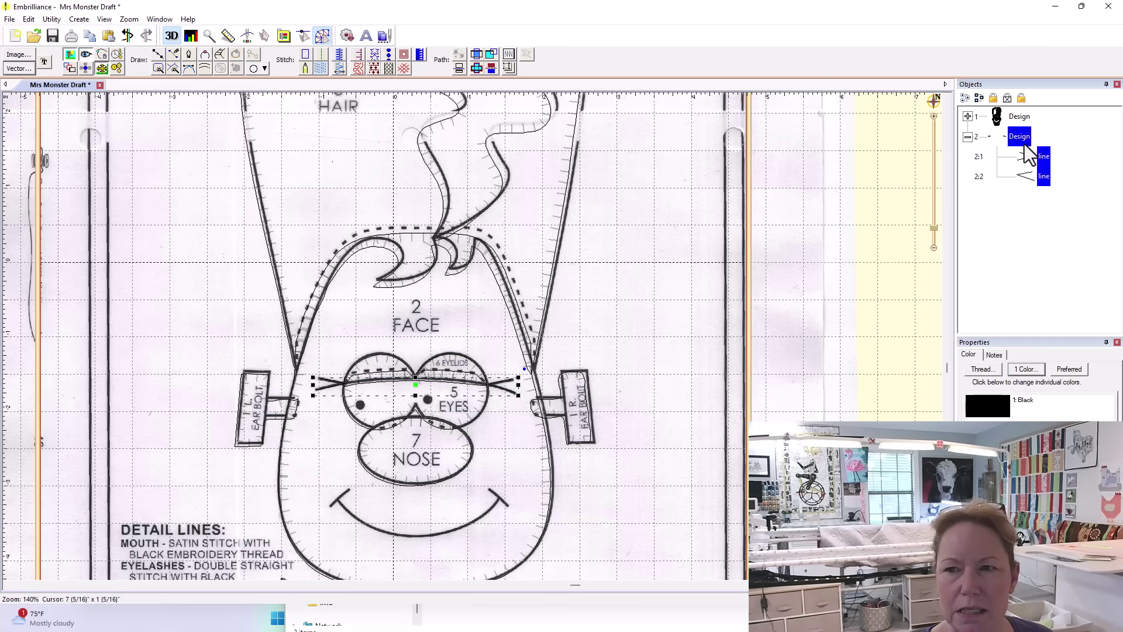
# Make both eyelash lines Double run stitches with a 2.0 mm stitch length
pyautogui.click(321, 54)
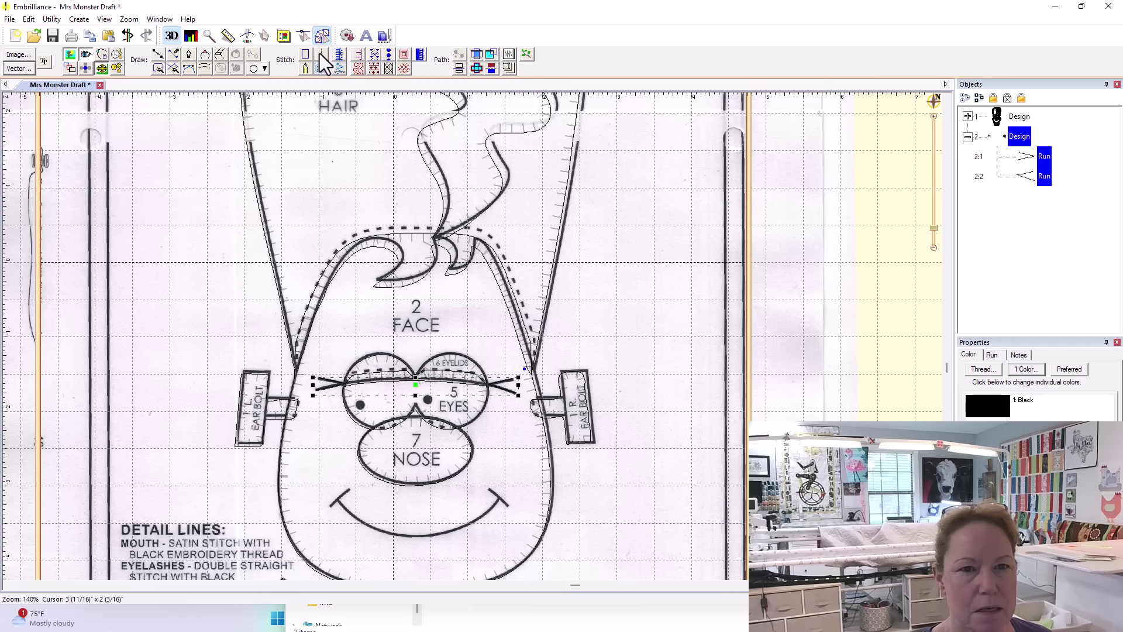
pyautogui.click(992, 355)
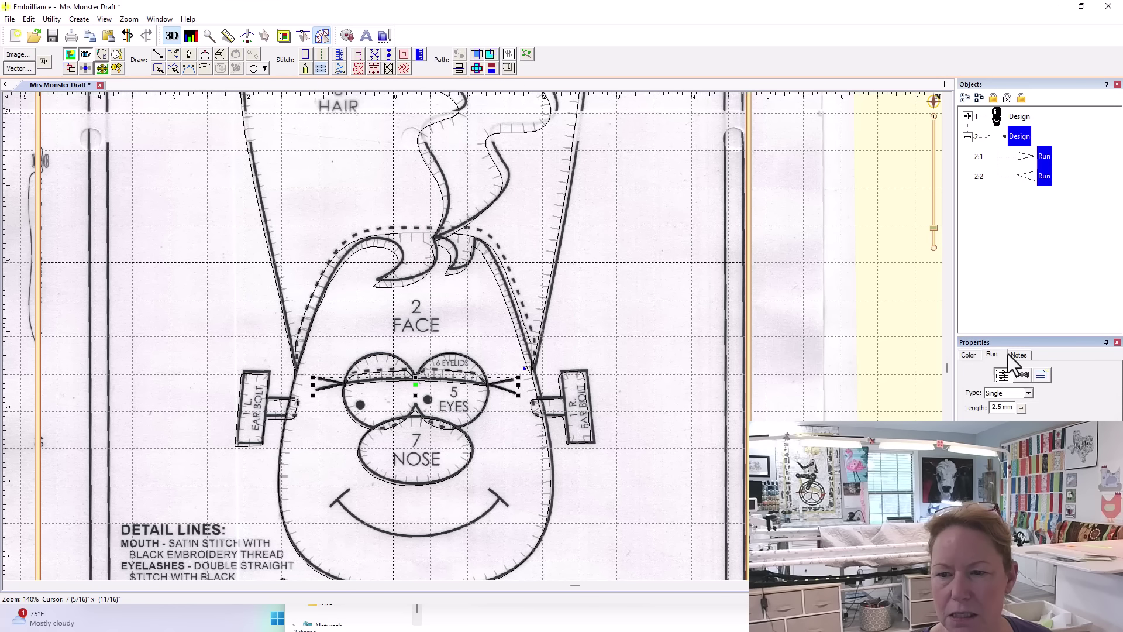
pyautogui.click(1028, 392)
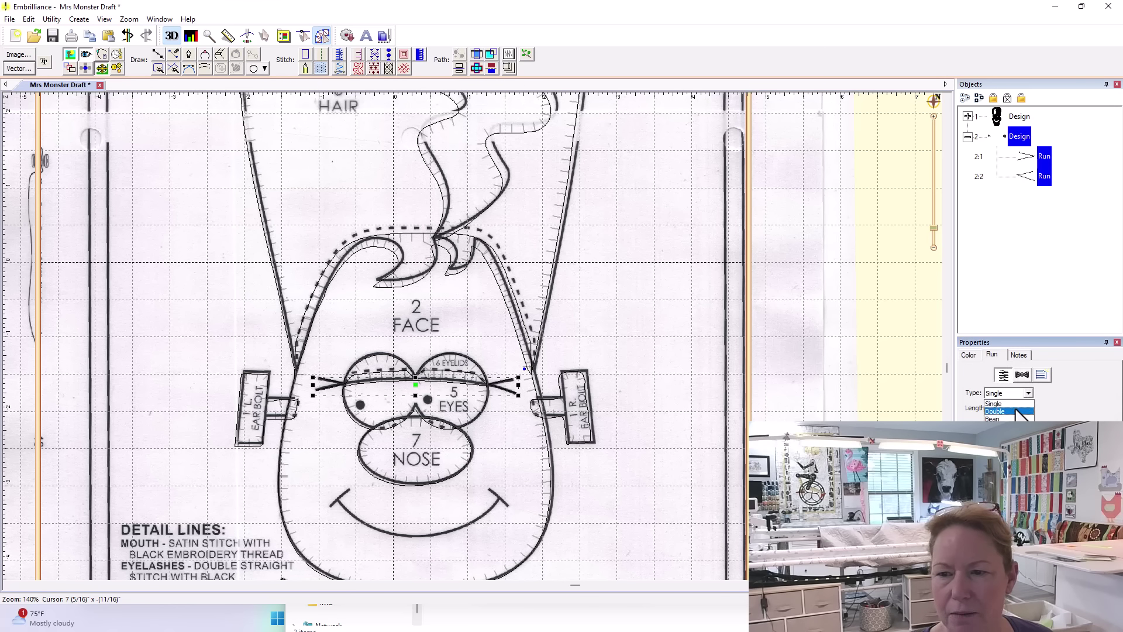
pyautogui.click(1019, 410)
pyautogui.press('Tab')
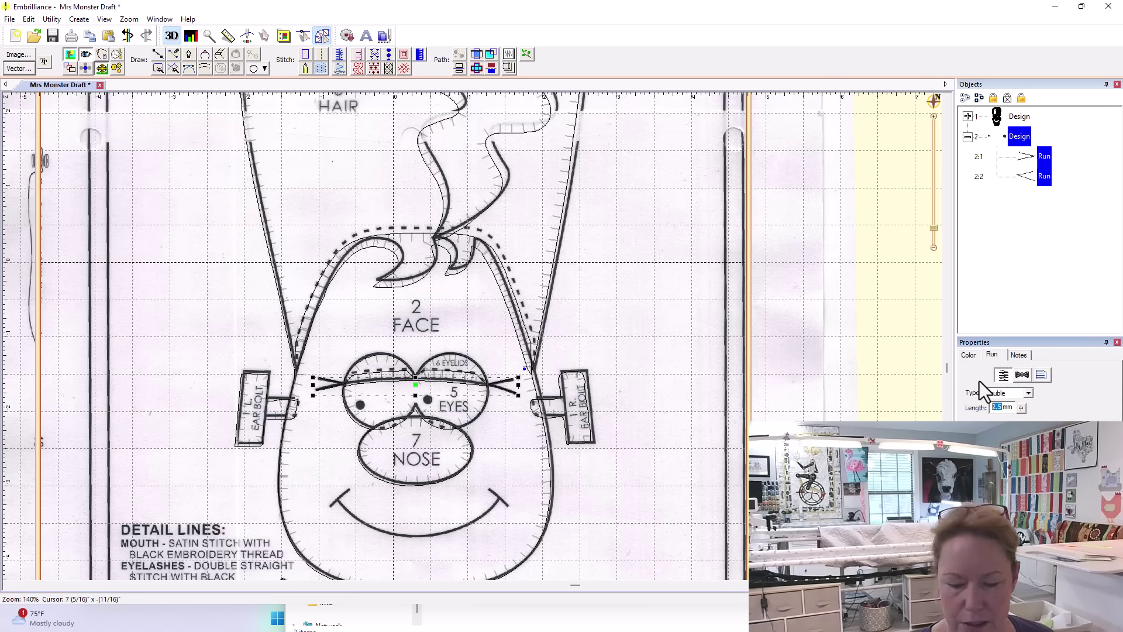
pyautogui.write('2.0')
pyautogui.hotkey('shift', 'Tab')
# Begin a third design holding the smile curve, then collapse design 2 in the Objects list
pyautogui.click(655, 286)
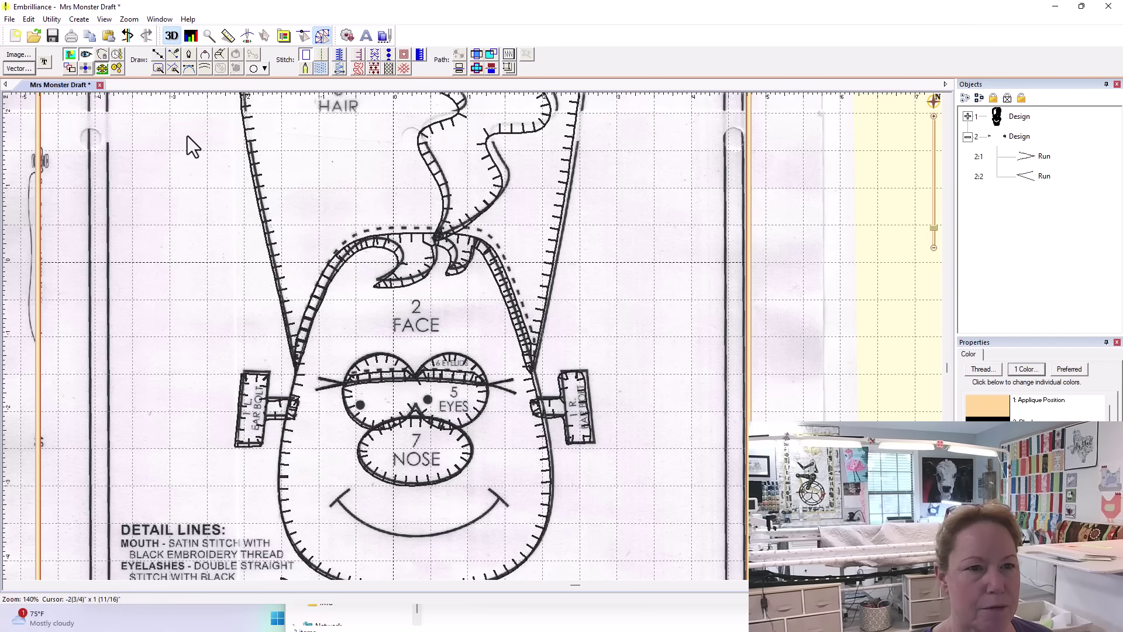
pyautogui.click(85, 20)
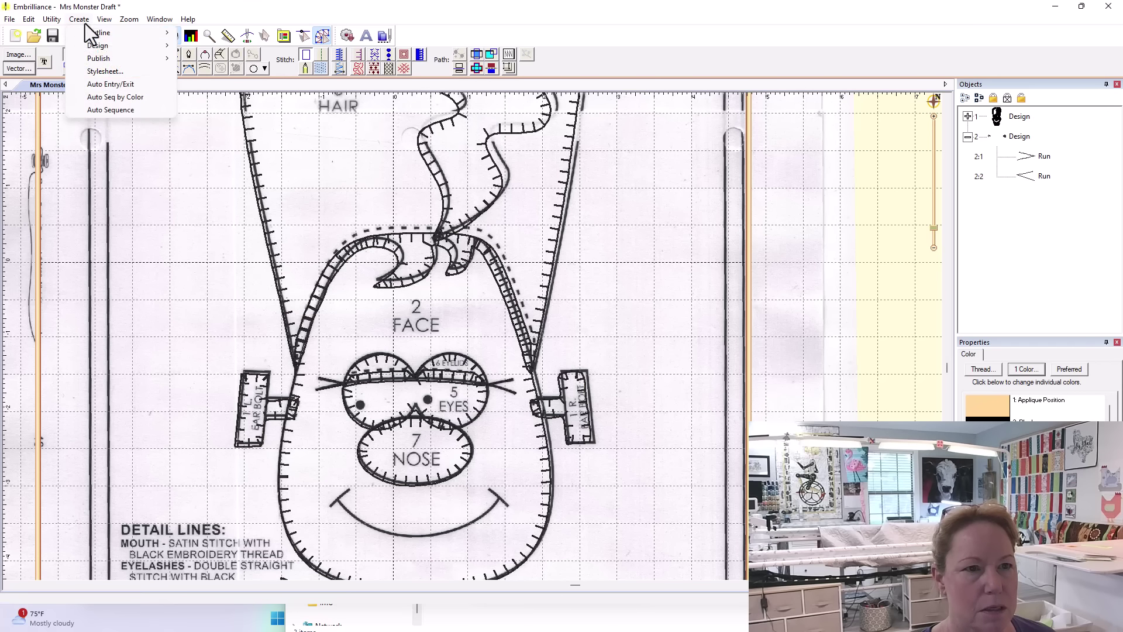
pyautogui.moveTo(100, 46)
pyautogui.click(188, 44)
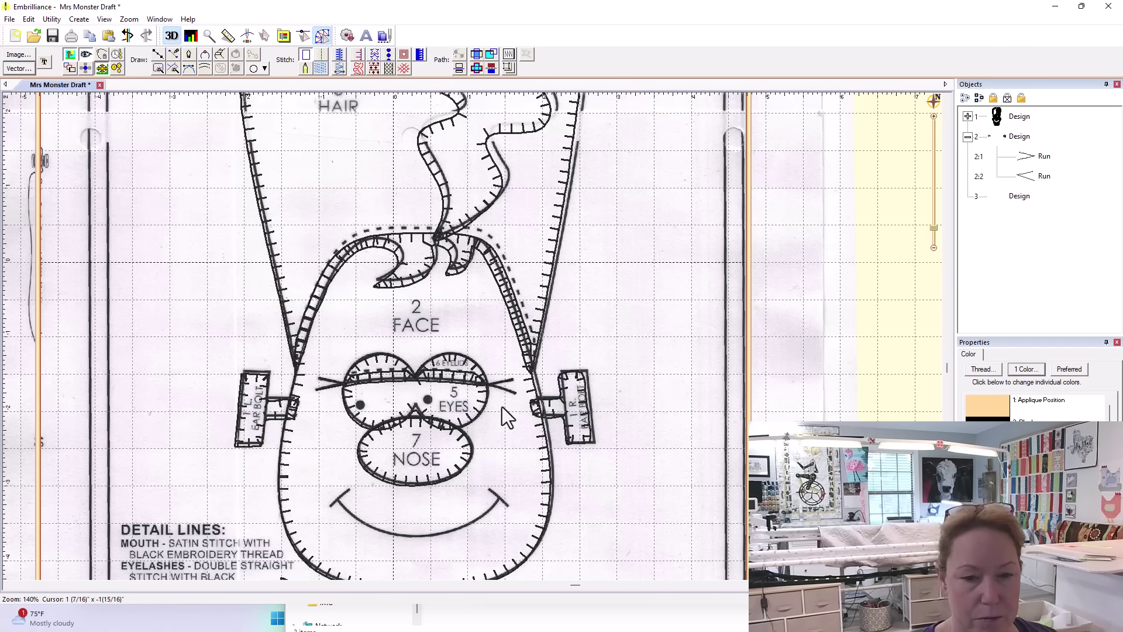
pyautogui.click(156, 54)
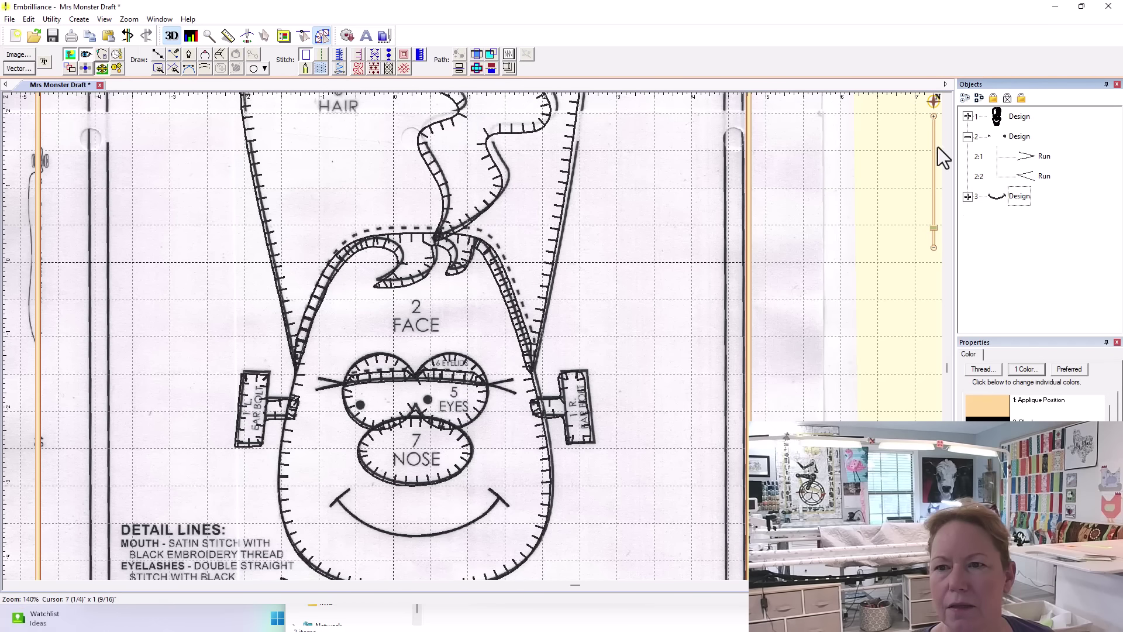
pyautogui.click(968, 137)
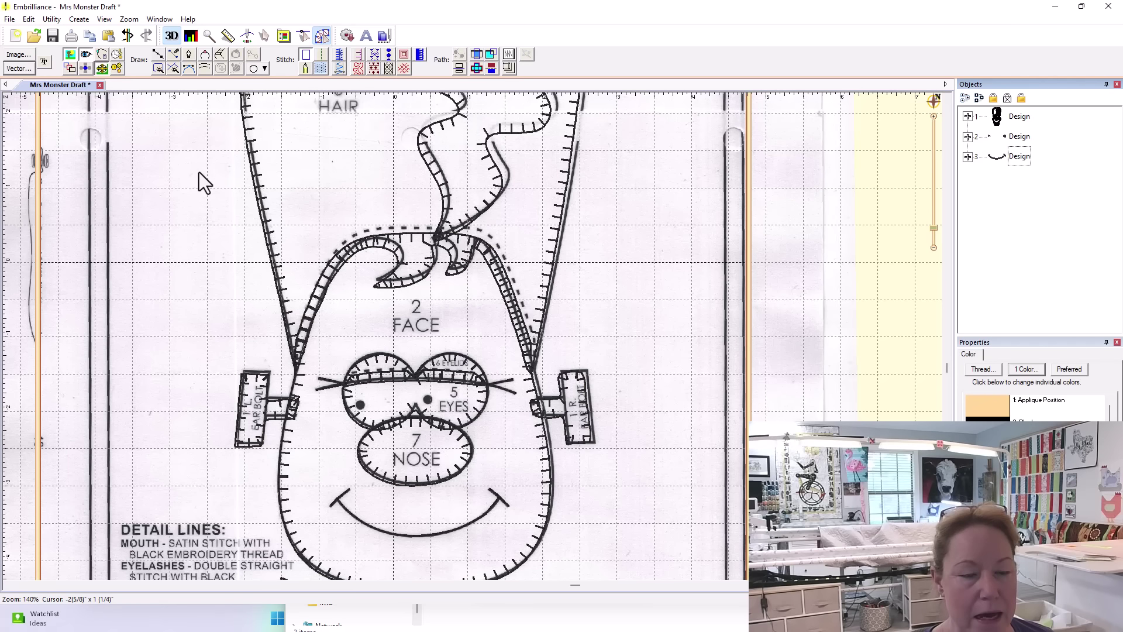
pyautogui.click(81, 19)
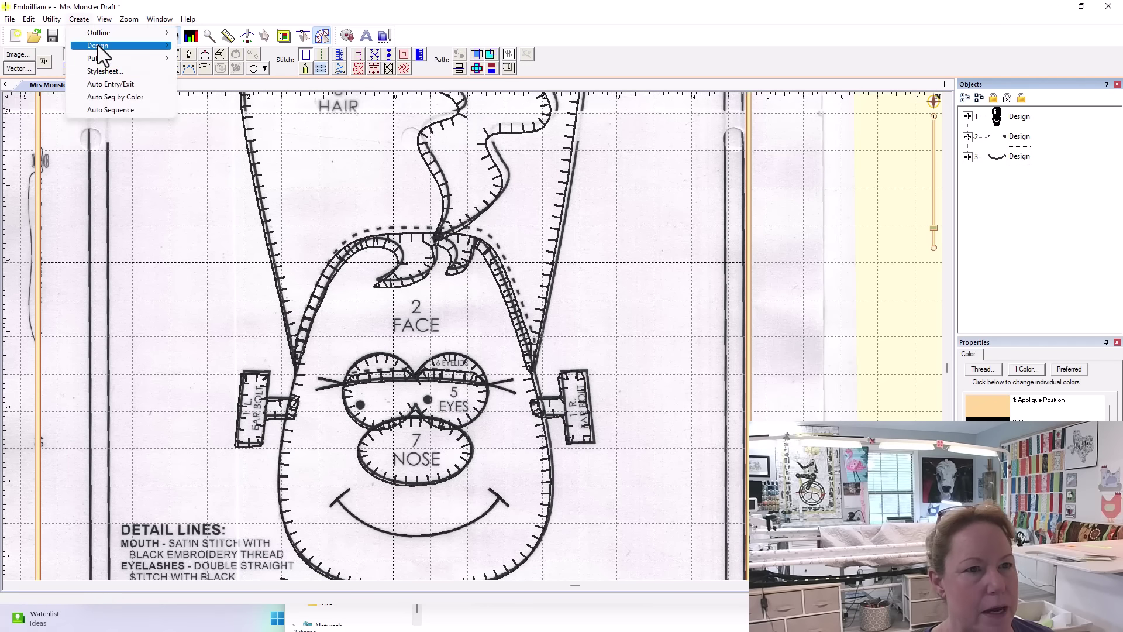
# Begin a fourth design and draw a small fill-stitched circle as the left pupil
pyautogui.moveTo(99, 46)
pyautogui.click(202, 49)
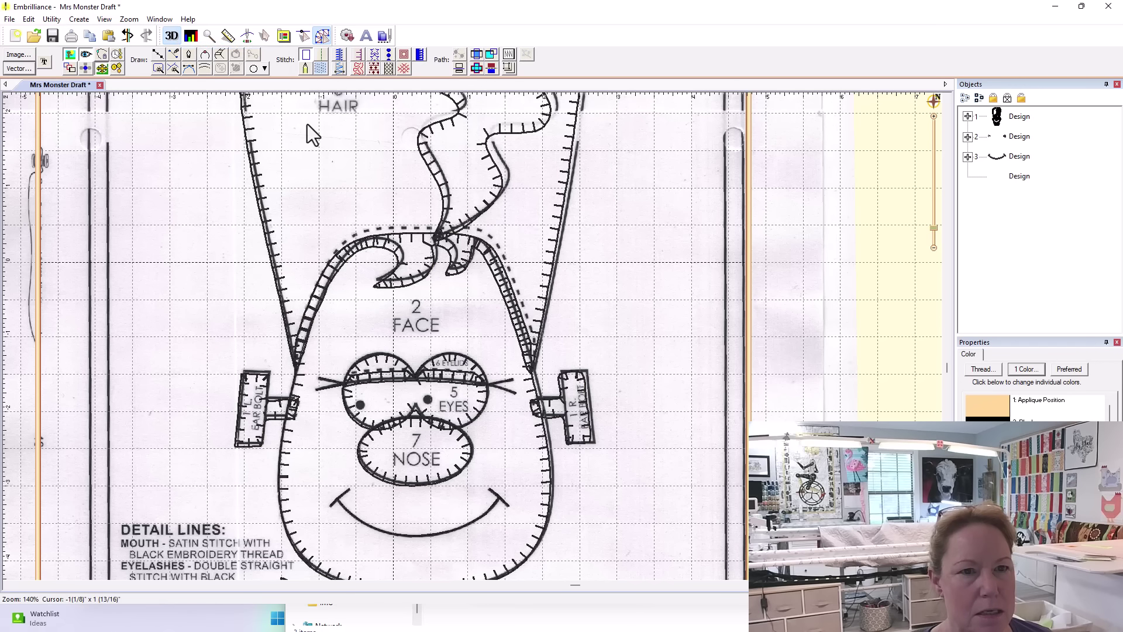
pyautogui.click(356, 400)
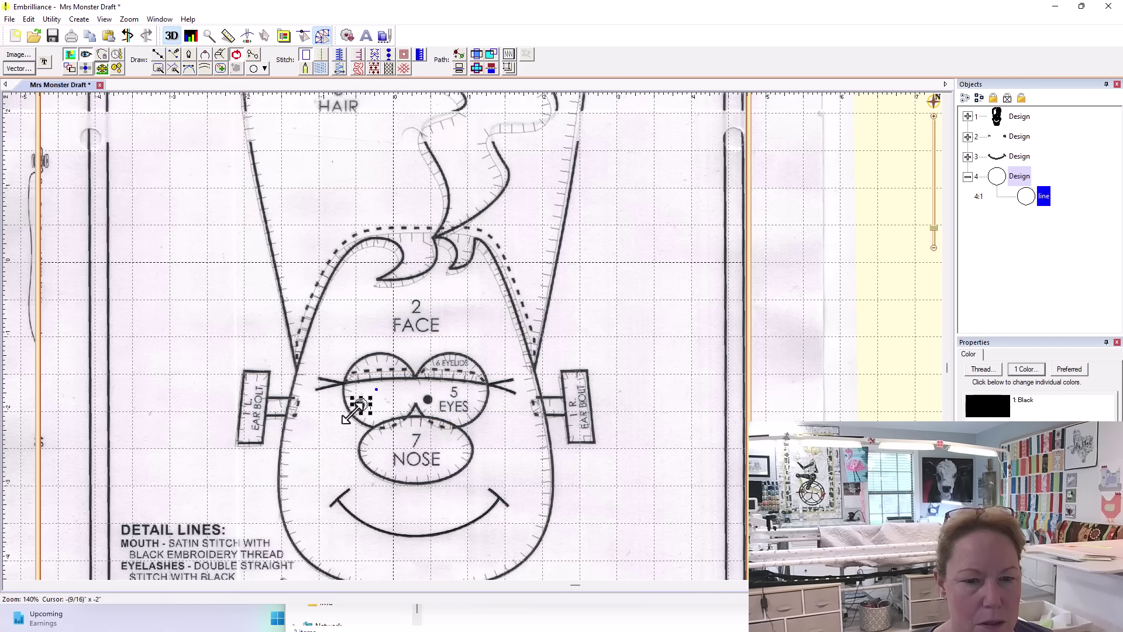
pyautogui.moveTo(360, 406); pyautogui.dragTo(362, 404)
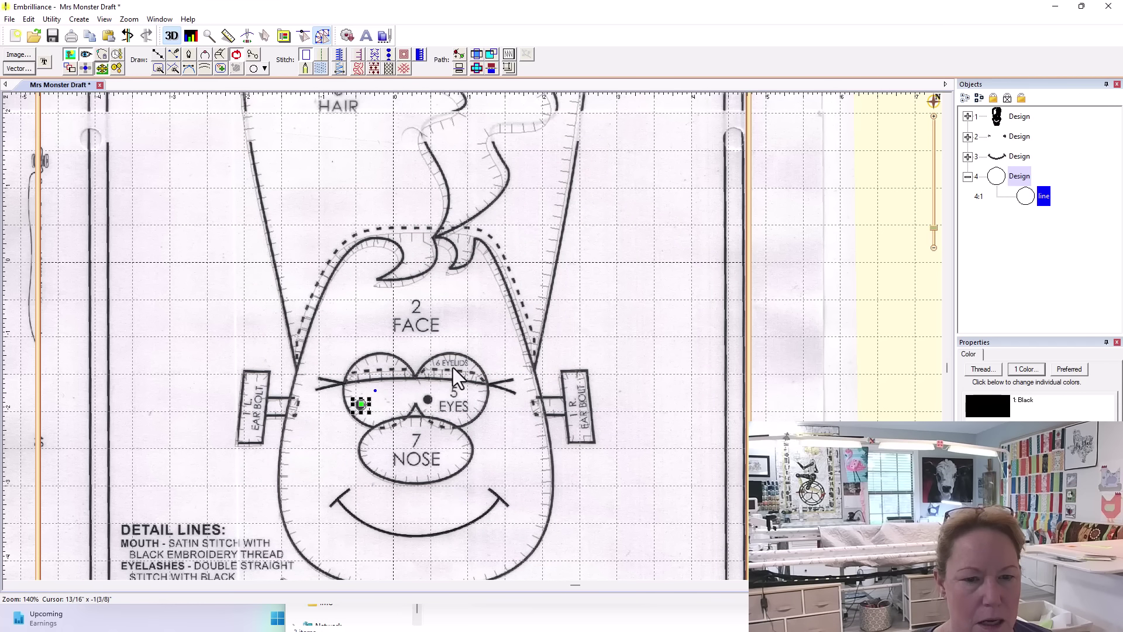
pyautogui.click(319, 66)
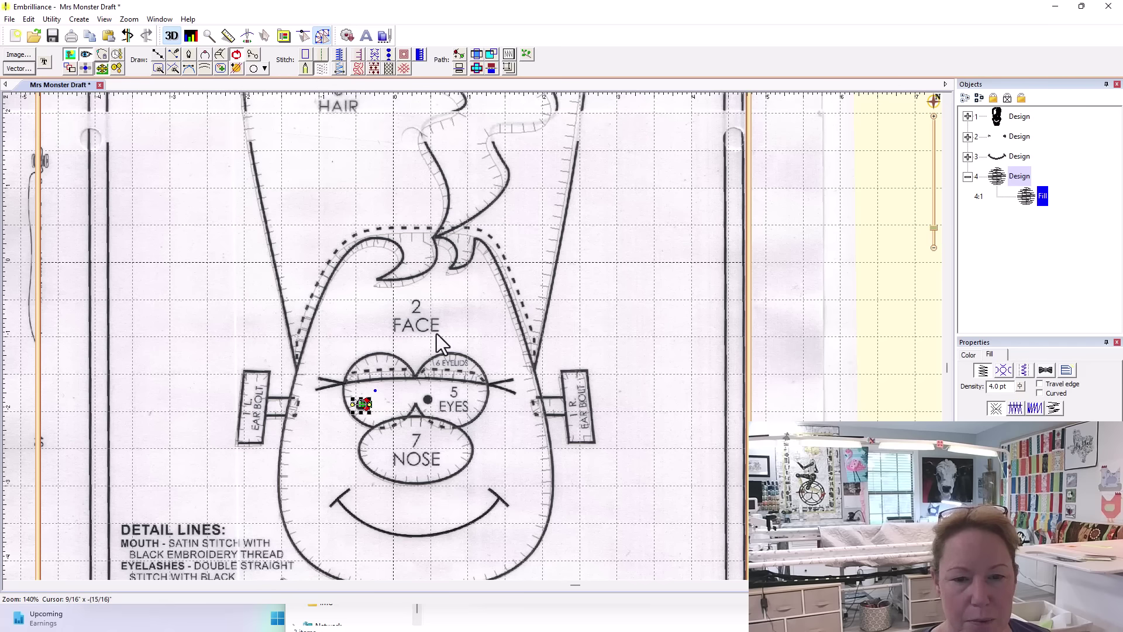
# Copy the filled pupil, paste it, and place the copy on the right eye
pyautogui.rightClick(362, 409)
pyautogui.click(402, 415)
pyautogui.click(394, 402)
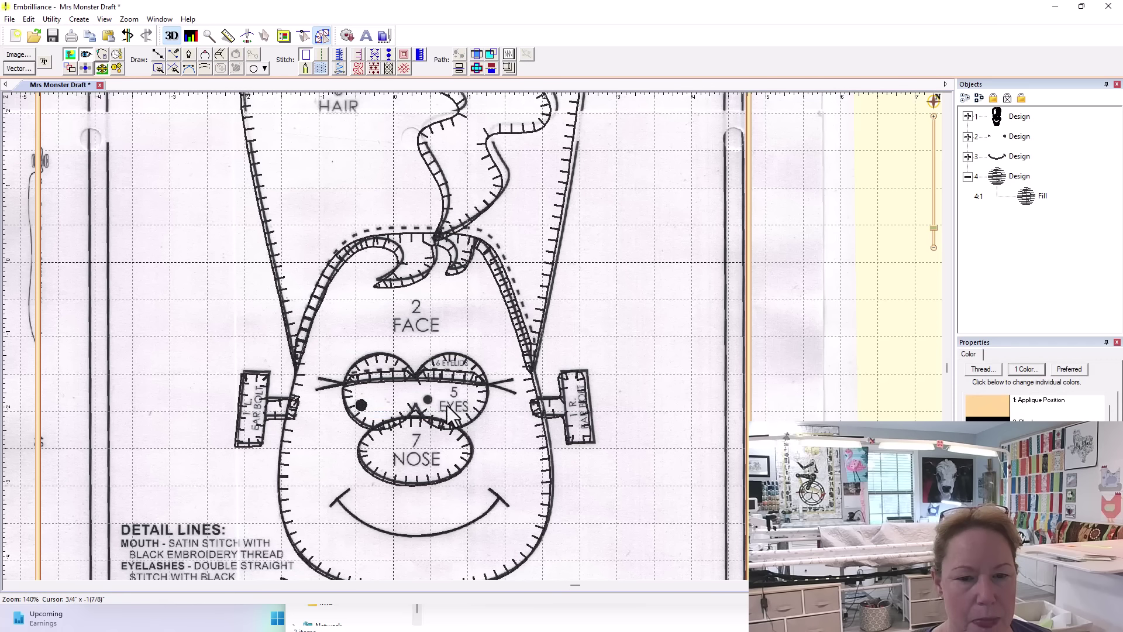
pyautogui.rightClick(441, 403)
pyautogui.click(473, 410)
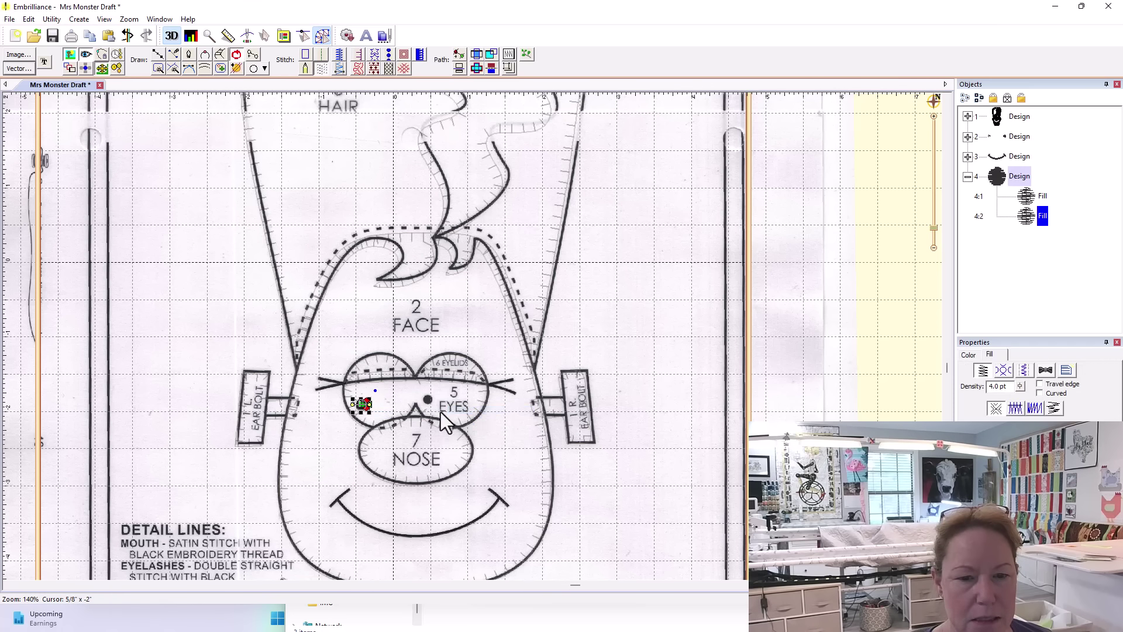
pyautogui.moveTo(361, 405); pyautogui.dragTo(426, 405)
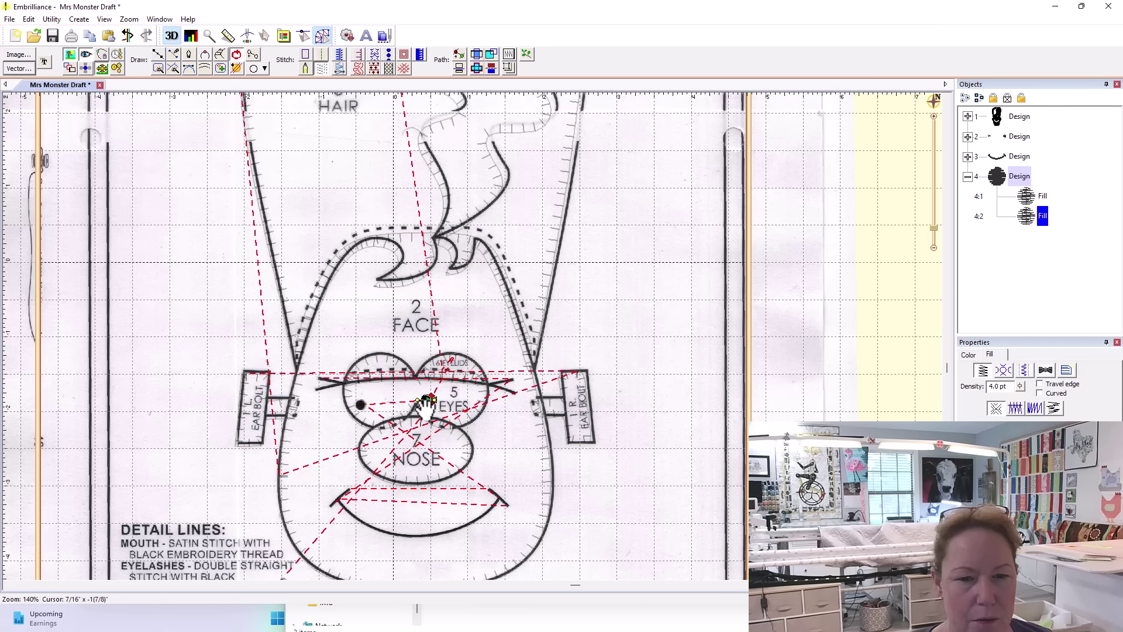
pyautogui.click(635, 360)
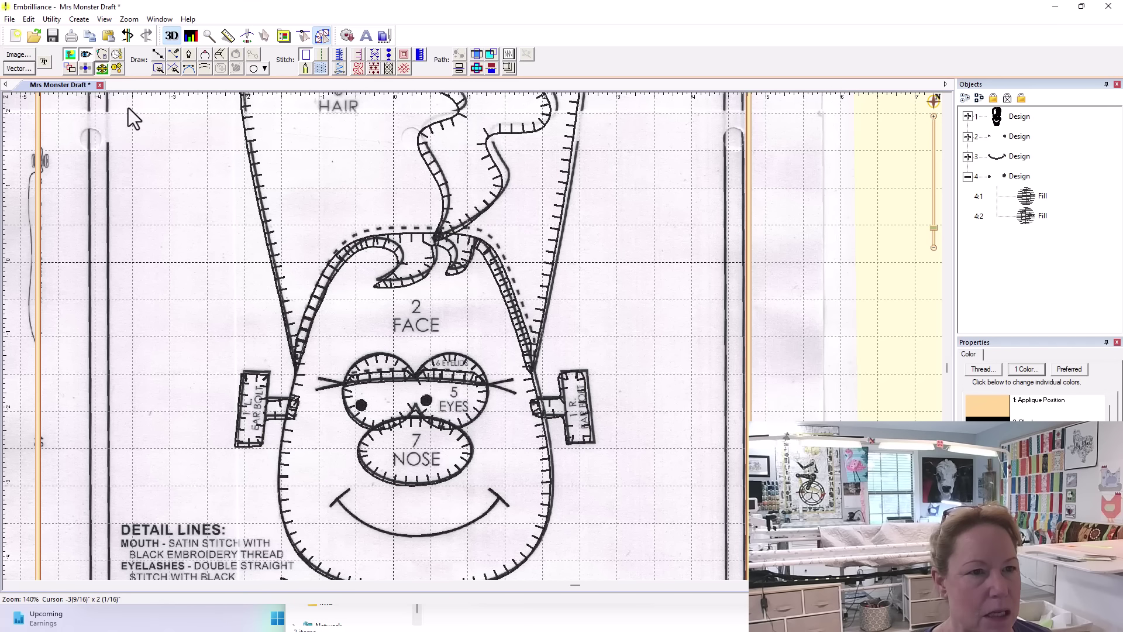
# Hide the pattern image and reposition the right eyelash line
pyautogui.click(68, 54)
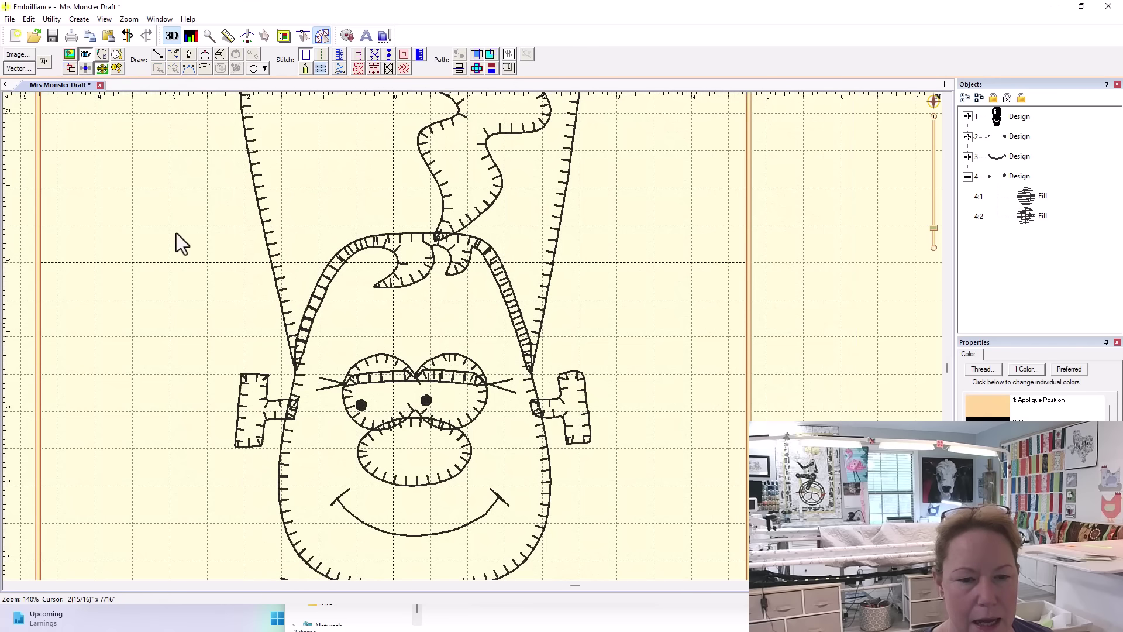
pyautogui.scroll(1, 602, 342)
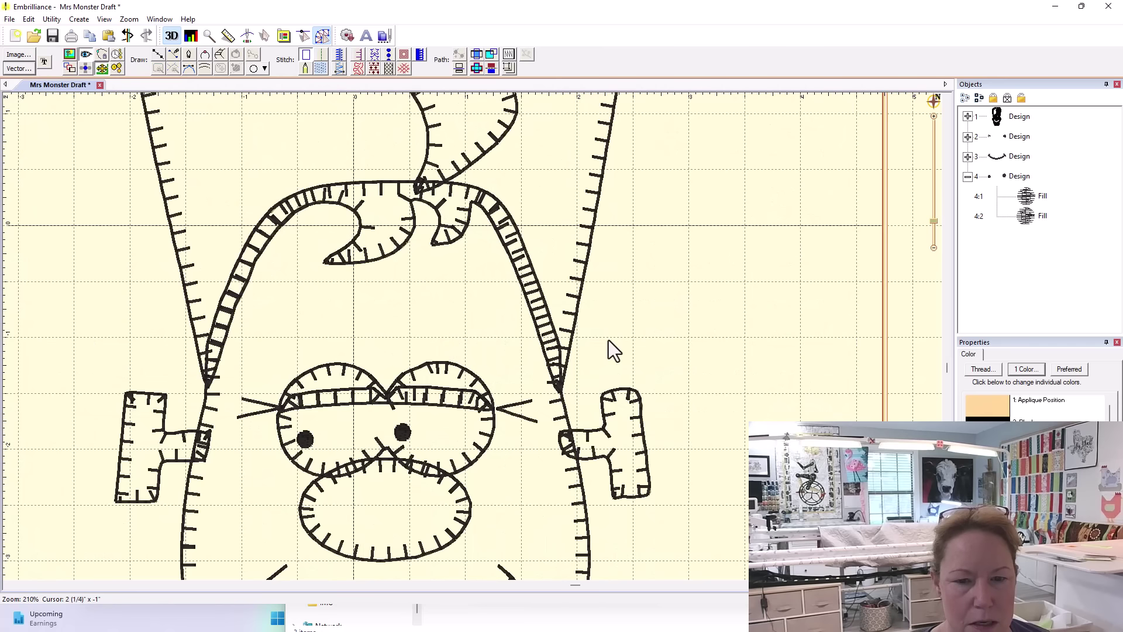
pyautogui.click(517, 403)
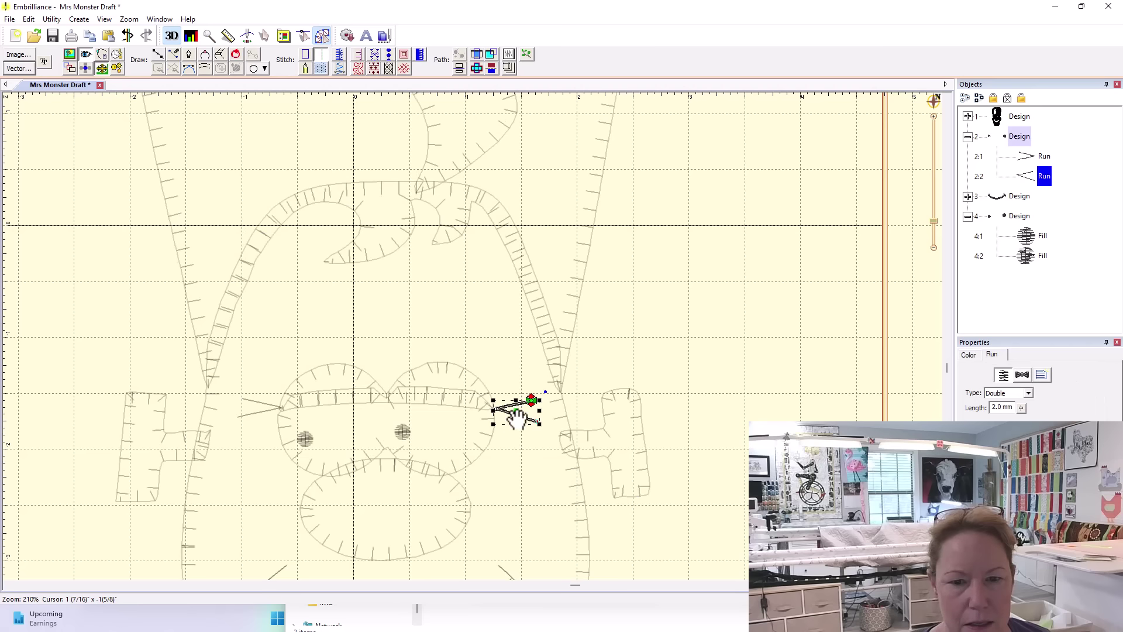
pyautogui.moveTo(515, 421); pyautogui.dragTo(522, 414)
pyautogui.click(497, 416)
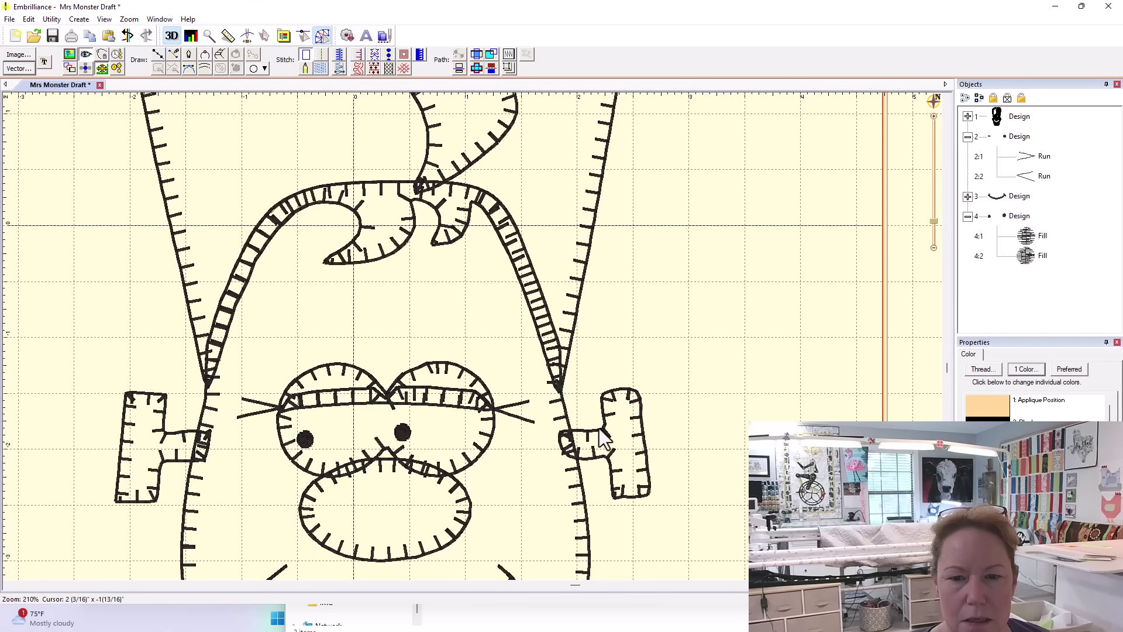
# Select the smile curve and check its edit points
pyautogui.moveTo(632, 353); pyautogui.dragTo(629, 235)
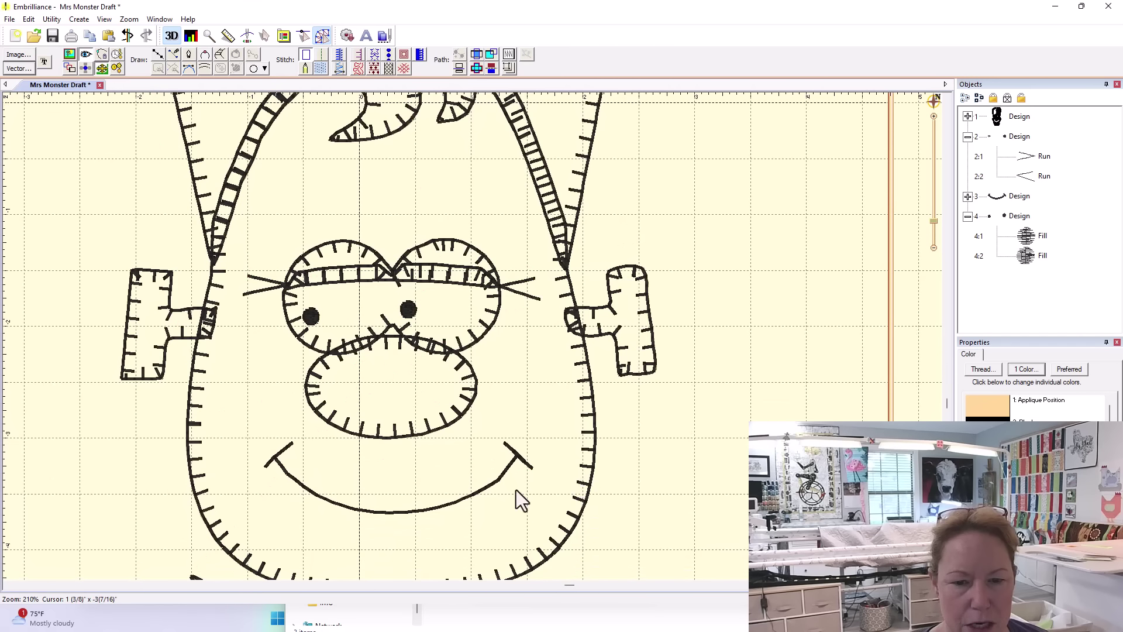
pyautogui.click(496, 481)
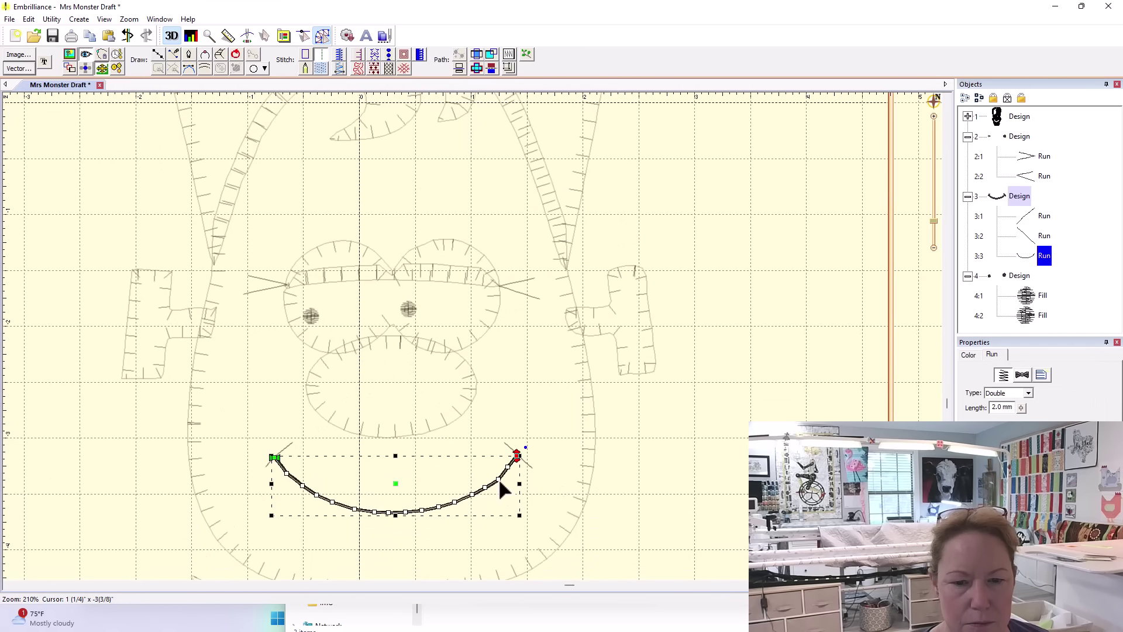
pyautogui.click(499, 481)
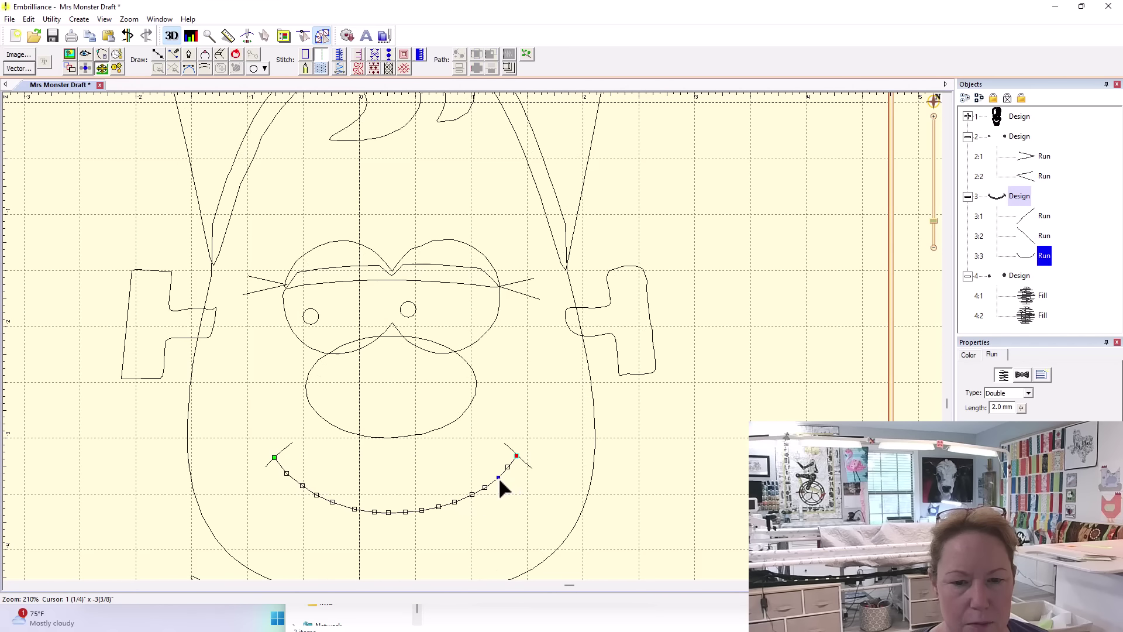
pyautogui.click(537, 471)
pyautogui.click(569, 476)
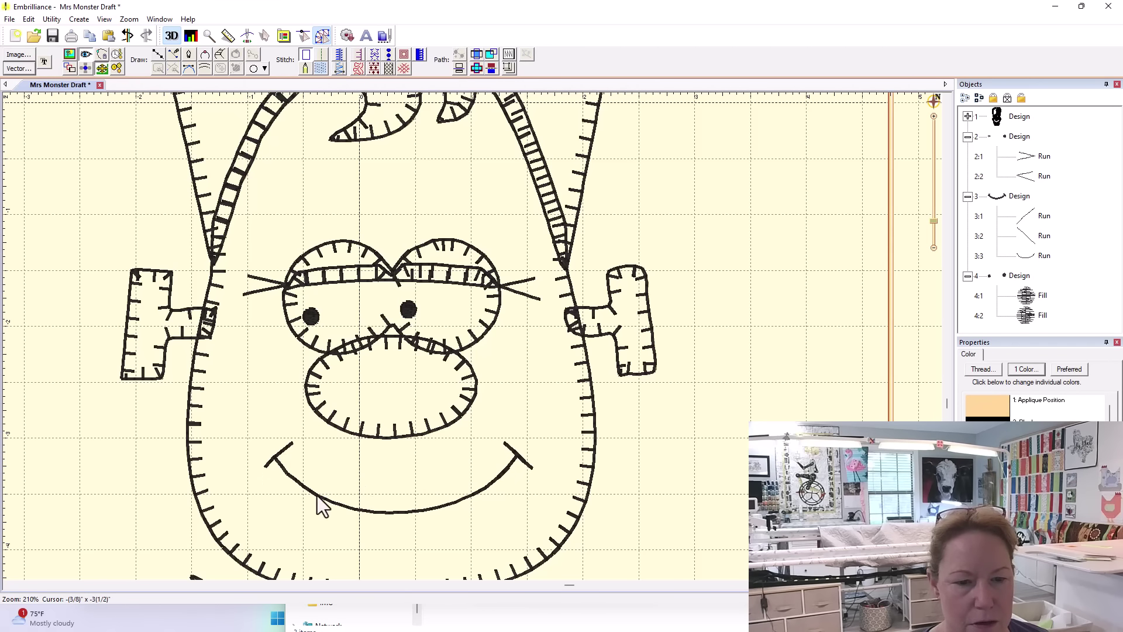
# Select the smile's left-end dimple stroke, then deselect it and view the design at about 93%
pyautogui.click(1026, 217)
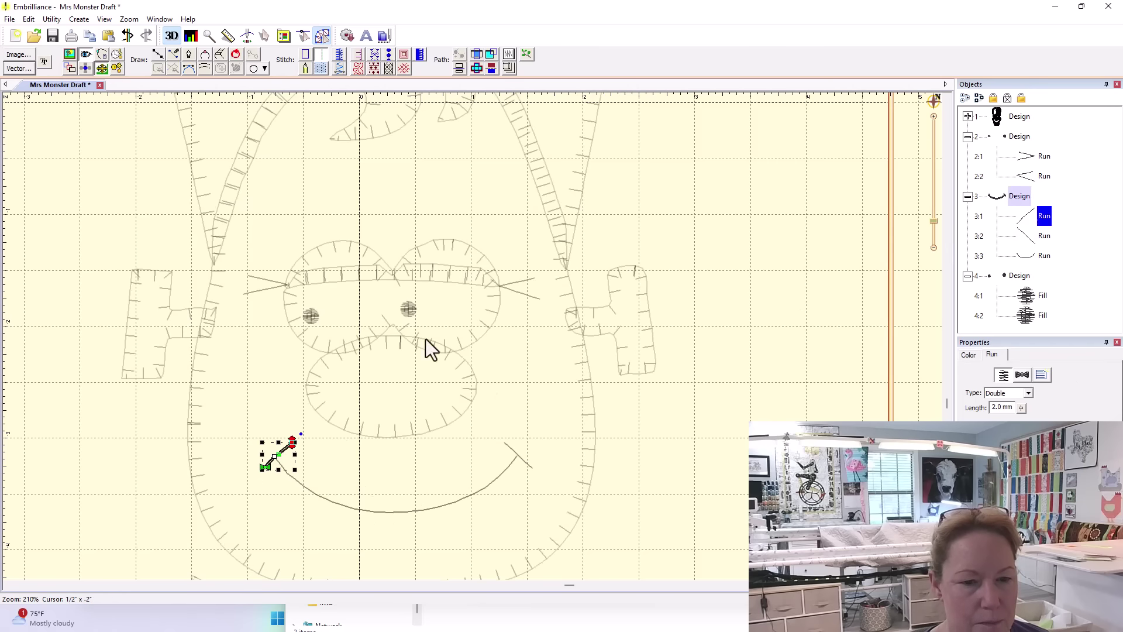
pyautogui.click(432, 364)
pyautogui.scroll(-2, 457, 369)
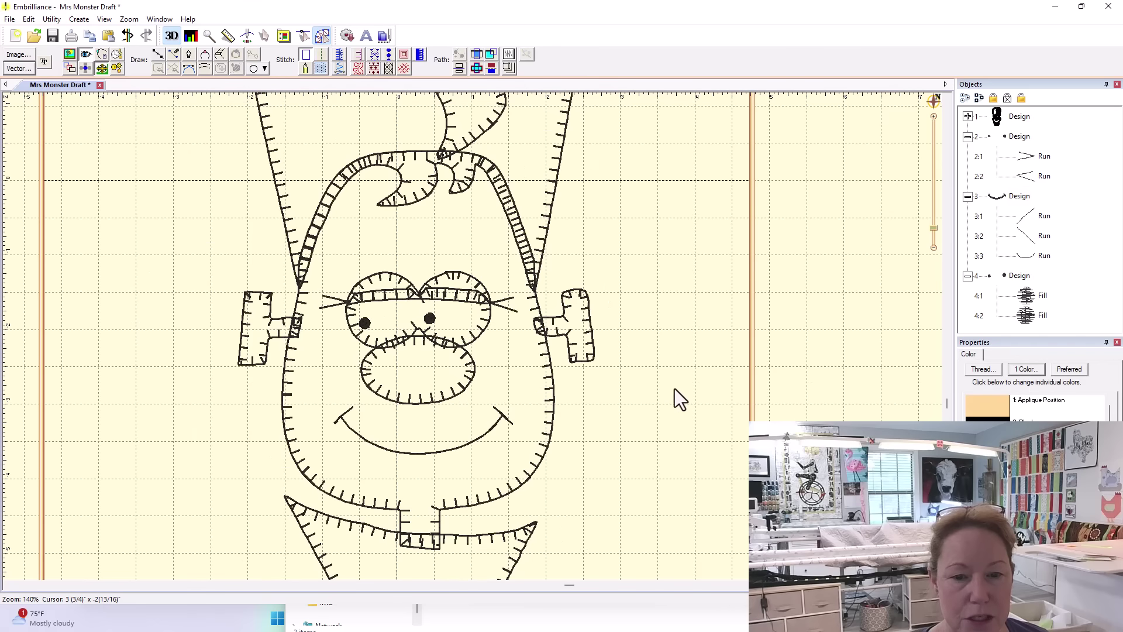
pyautogui.scroll(-1, 673, 389)
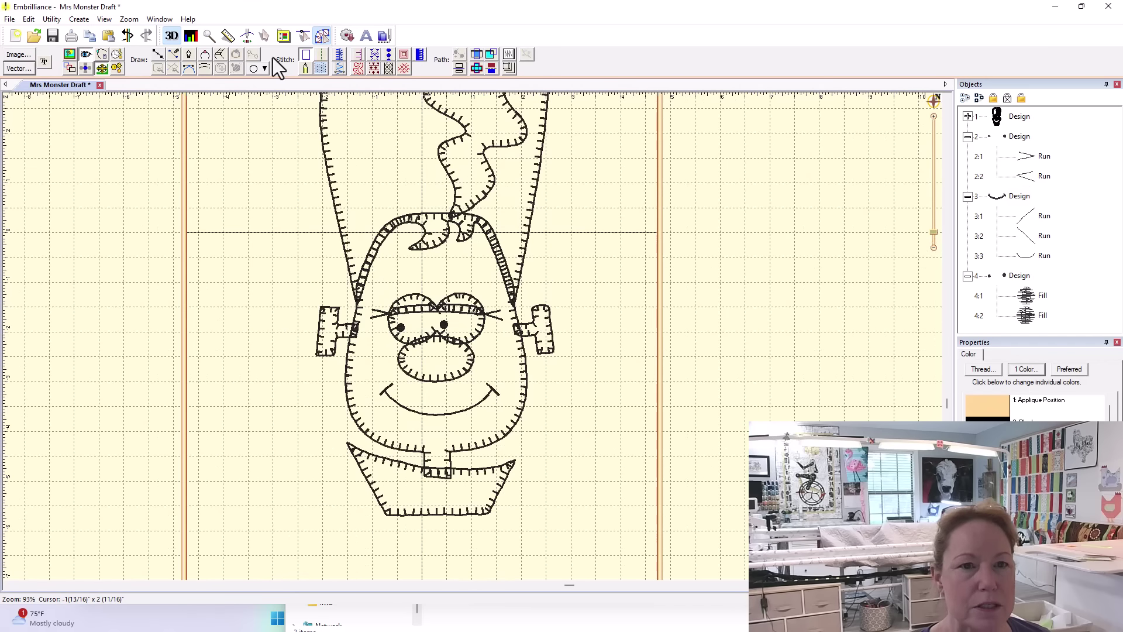
# Exit Create Designs mode and centre all four designs in the hoop, viewed at 62%
pyautogui.click(321, 37)
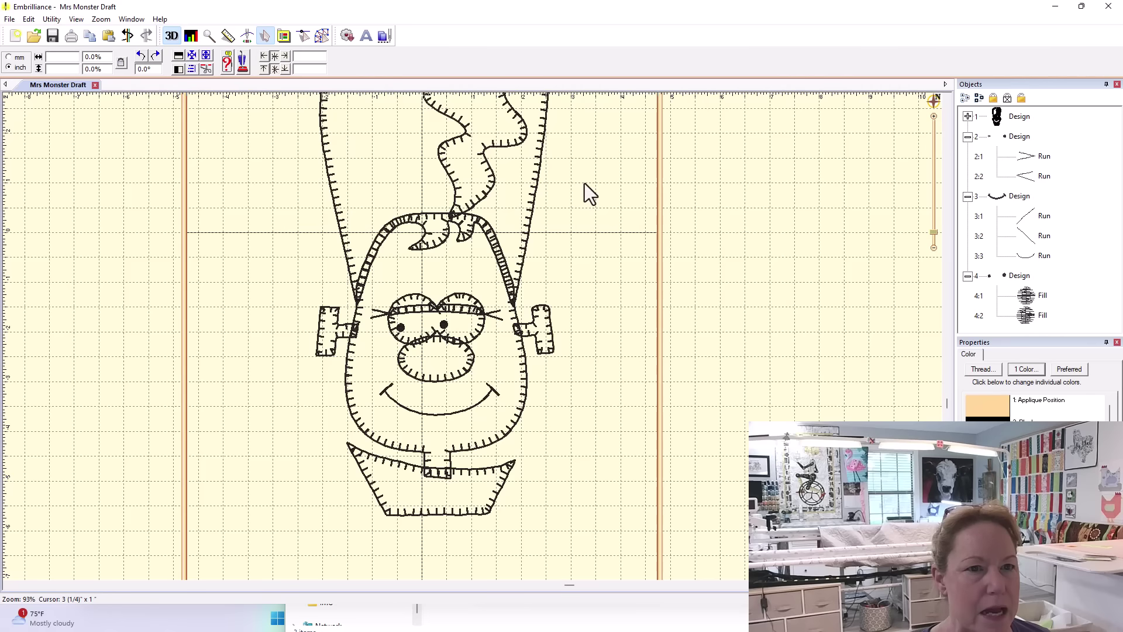
pyautogui.click(191, 54)
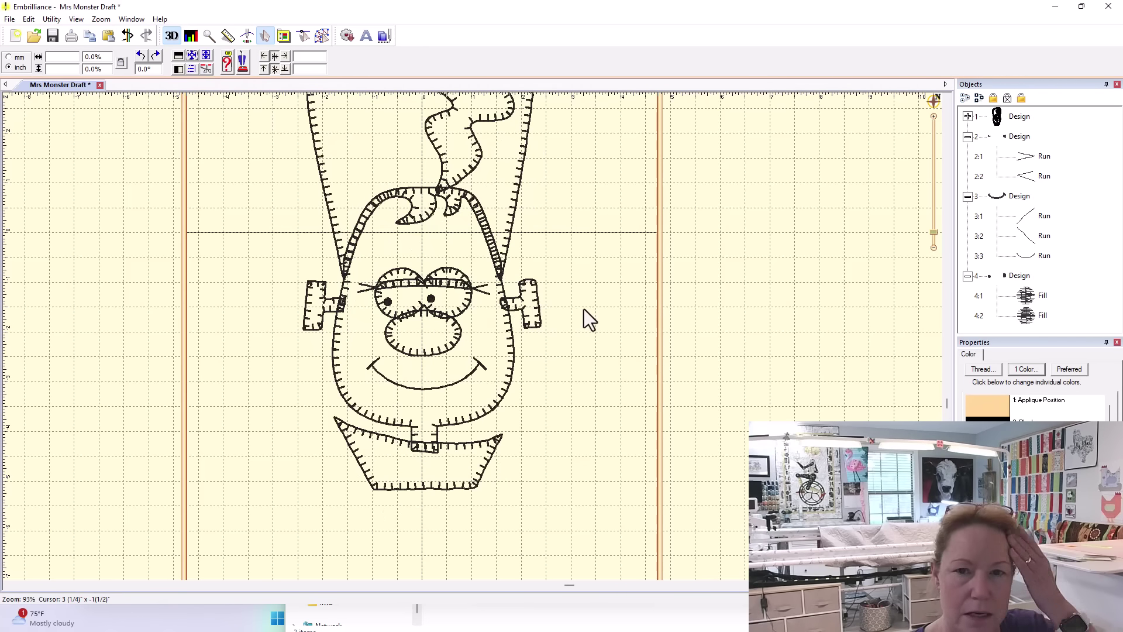
pyautogui.scroll(-2, 583, 310)
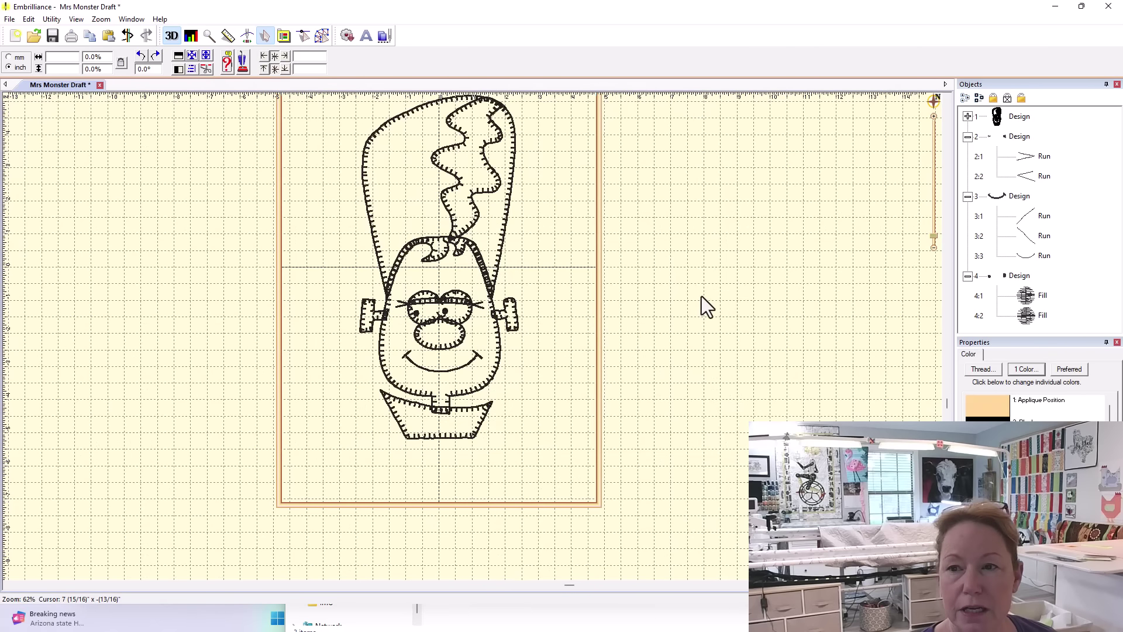
# Save the stitch file as PES 'Mrs Monster Final' in Happy Halloween's Mrs Monster folder
pyautogui.click(9, 20)
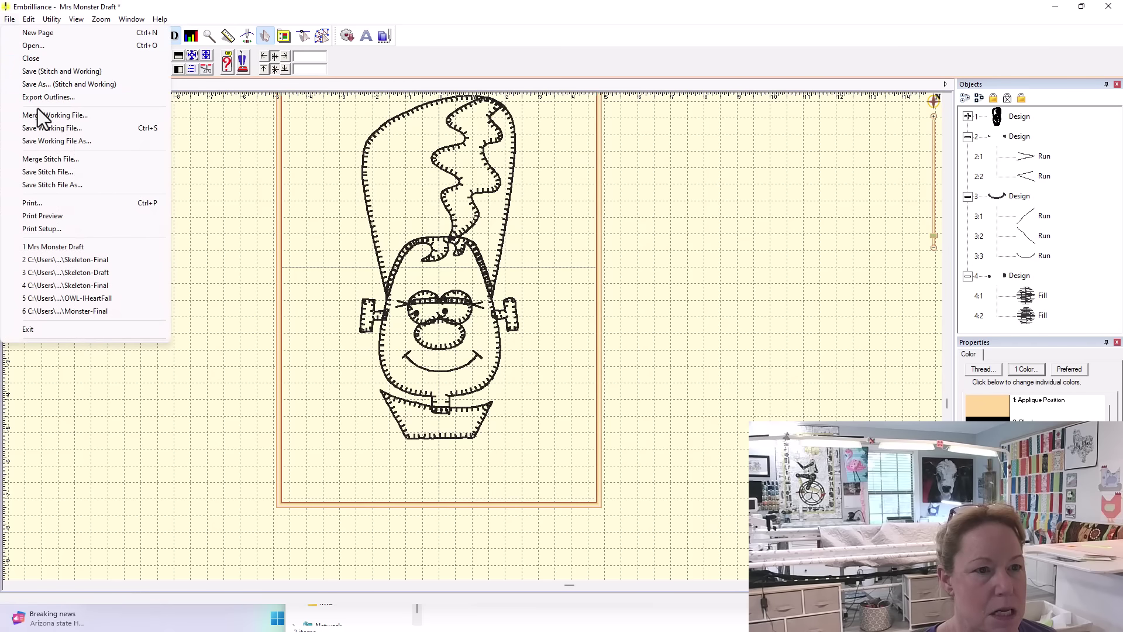
pyautogui.click(68, 84)
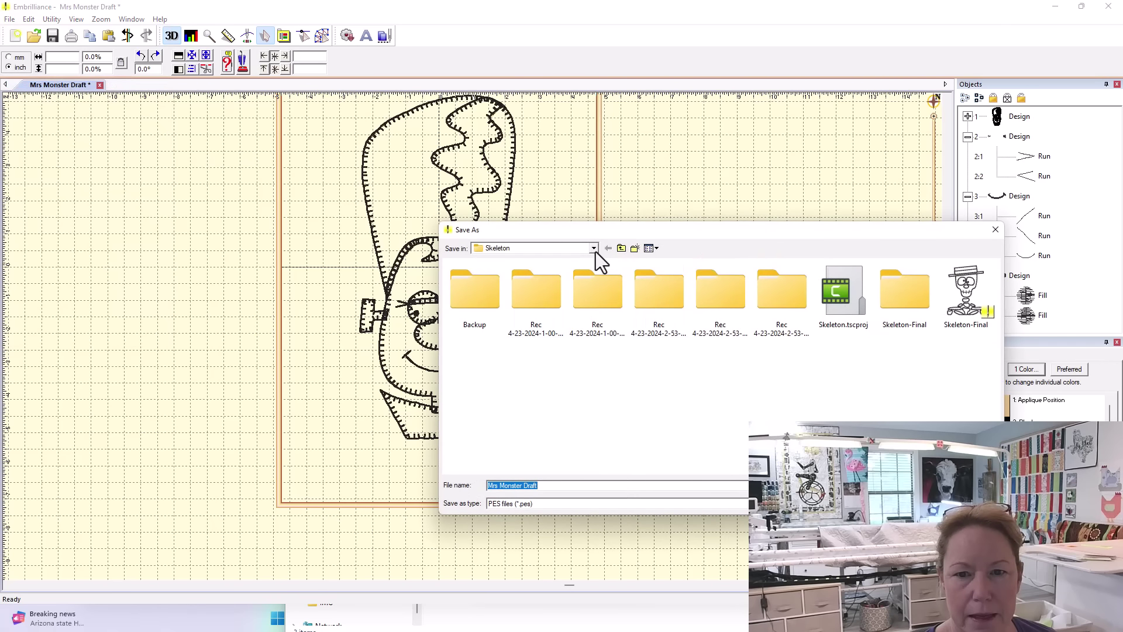
pyautogui.click(622, 248)
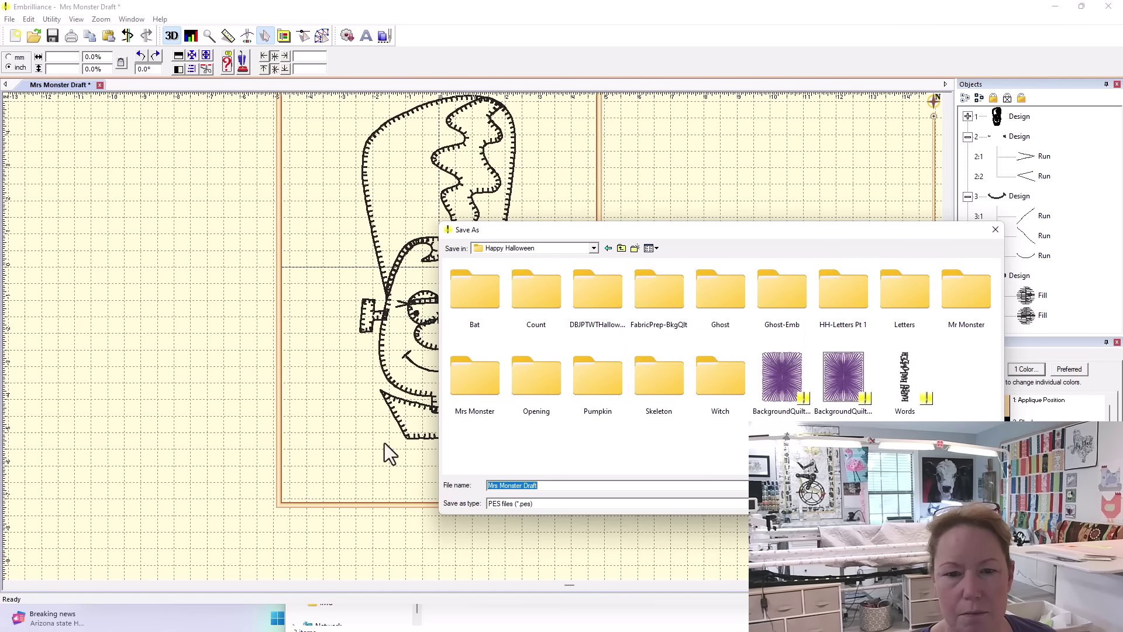
pyautogui.doubleClick(473, 373)
pyautogui.click(546, 486)
pyautogui.press('BackSpace')
pyautogui.press('BackSpace')
pyautogui.press('BackSpace')
pyautogui.press('BackSpace')
pyautogui.press('BackSpace')
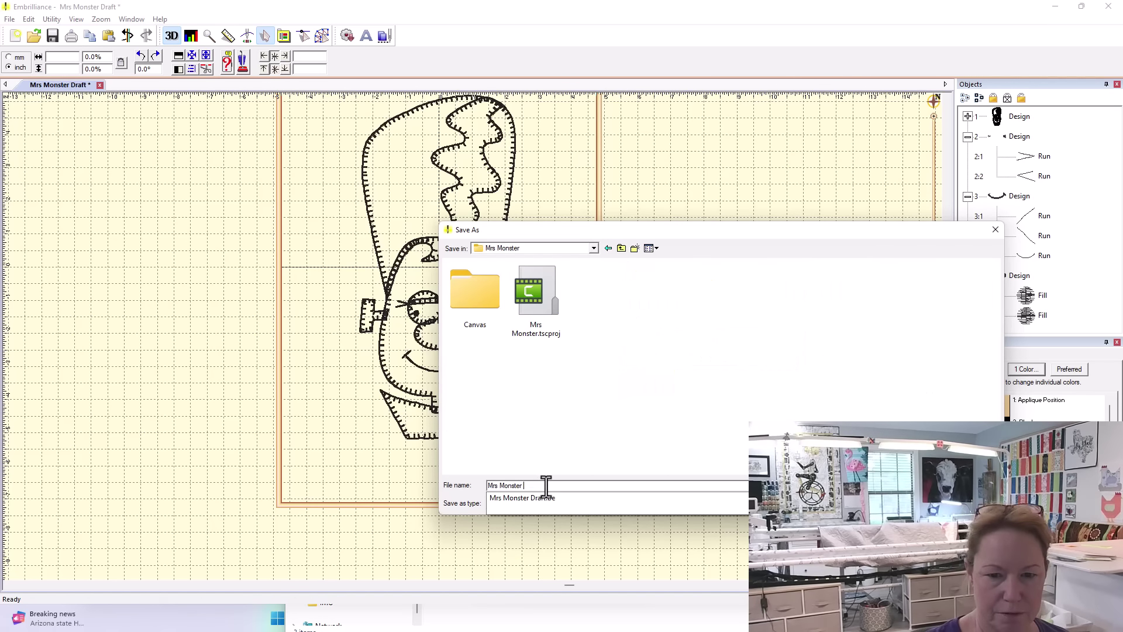
pyautogui.write('Final')
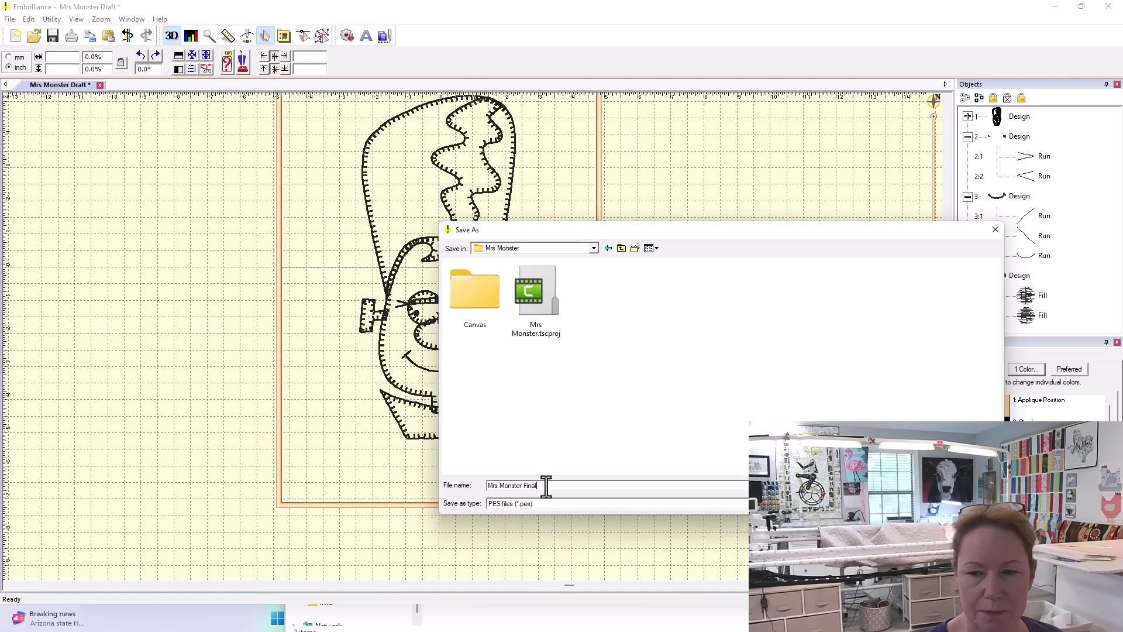
pyautogui.press('Return')
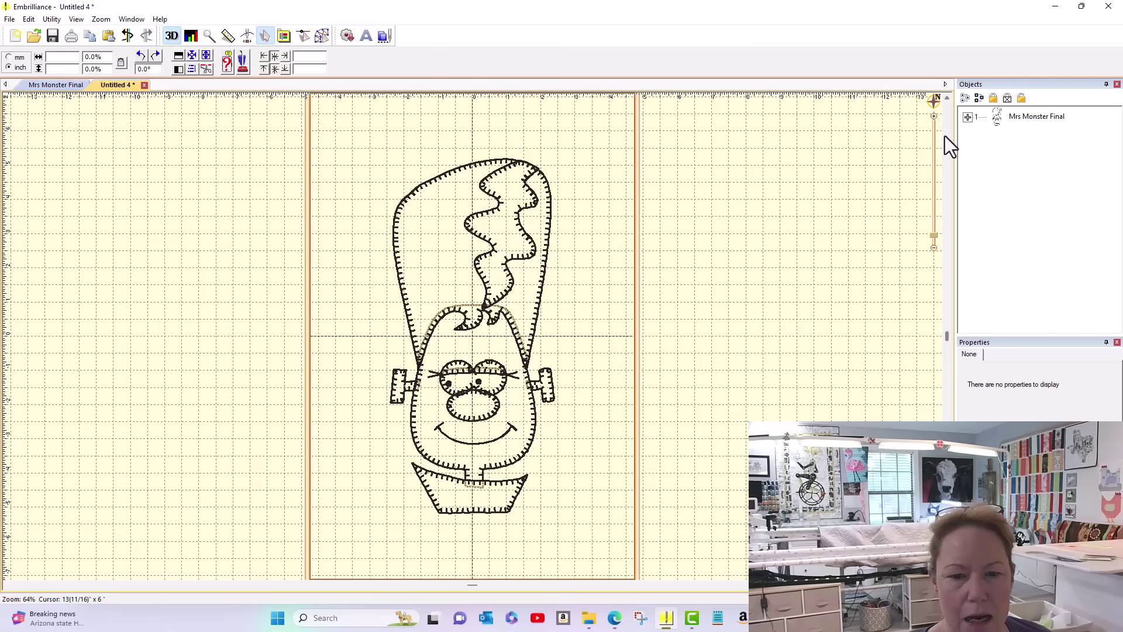
# Expand Mrs Monster Final in Objects and drag the right bolt applique step from 1:3 up to 1:2
pyautogui.click(967, 117)
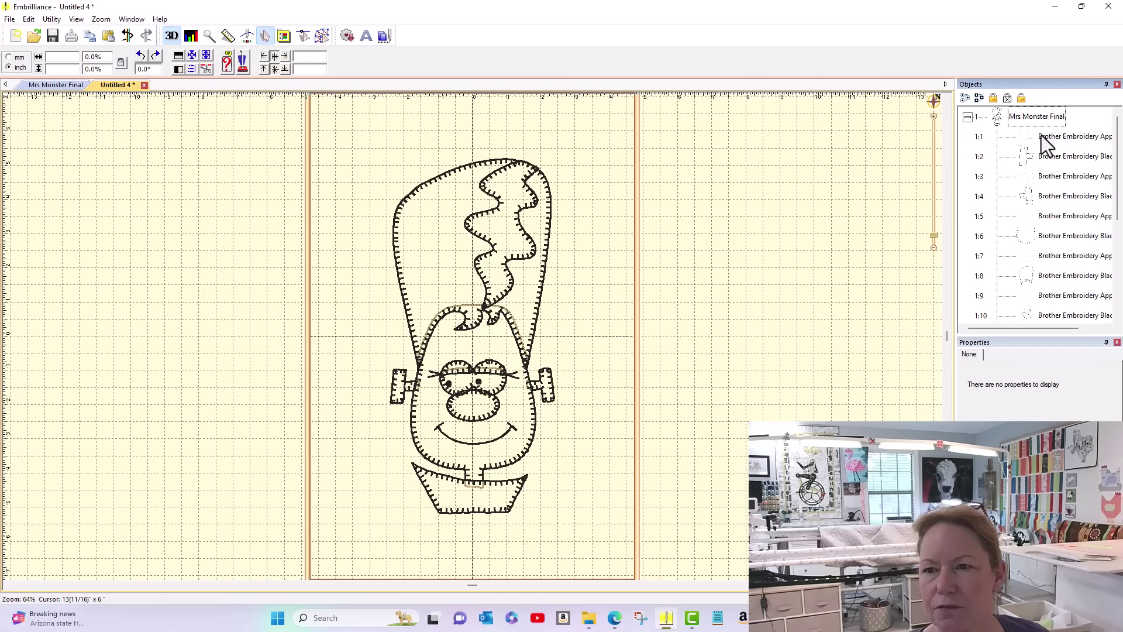
pyautogui.click(1028, 178)
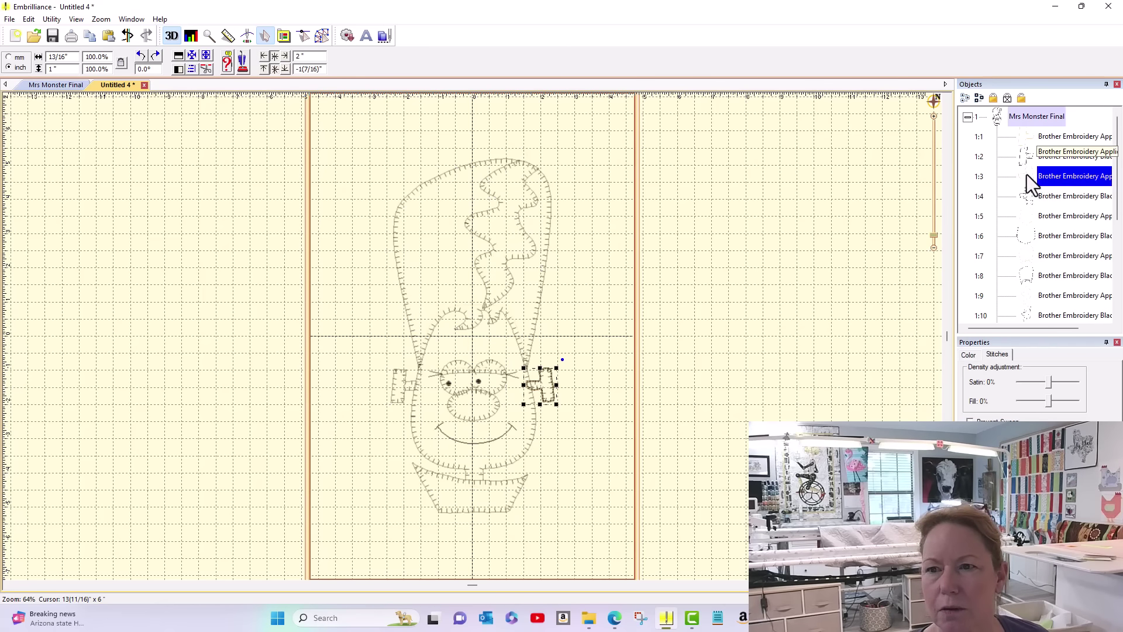
pyautogui.moveTo(1027, 174); pyautogui.dragTo(1020, 141)
# Check the stitch order by stepping through the bolt, face outline and hat outline steps
pyautogui.click(1061, 135)
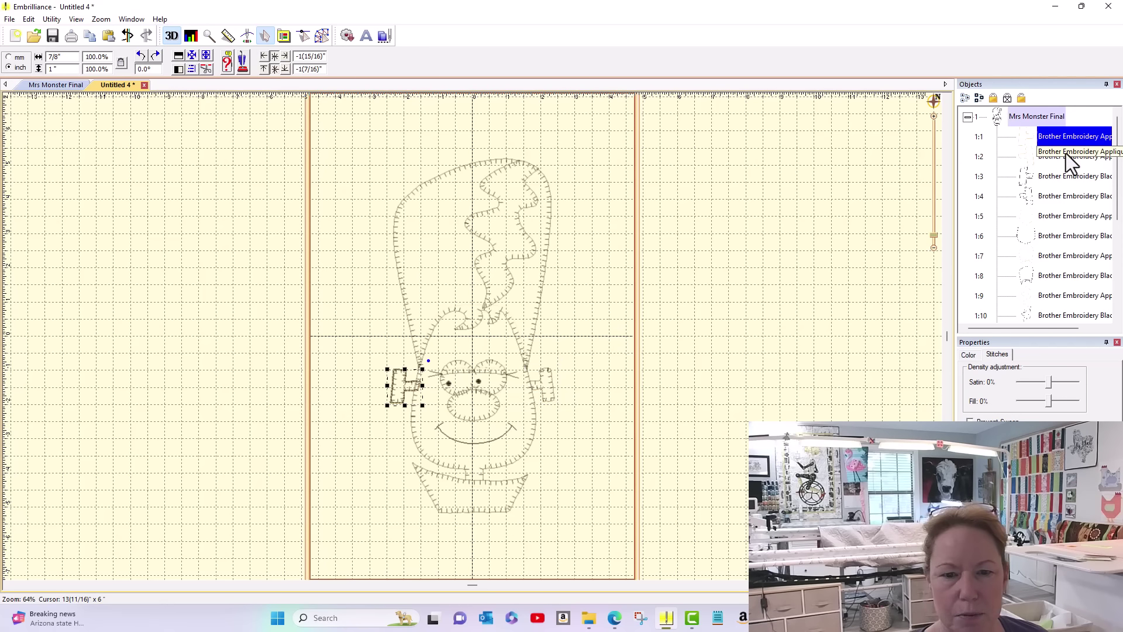
pyautogui.click(1060, 158)
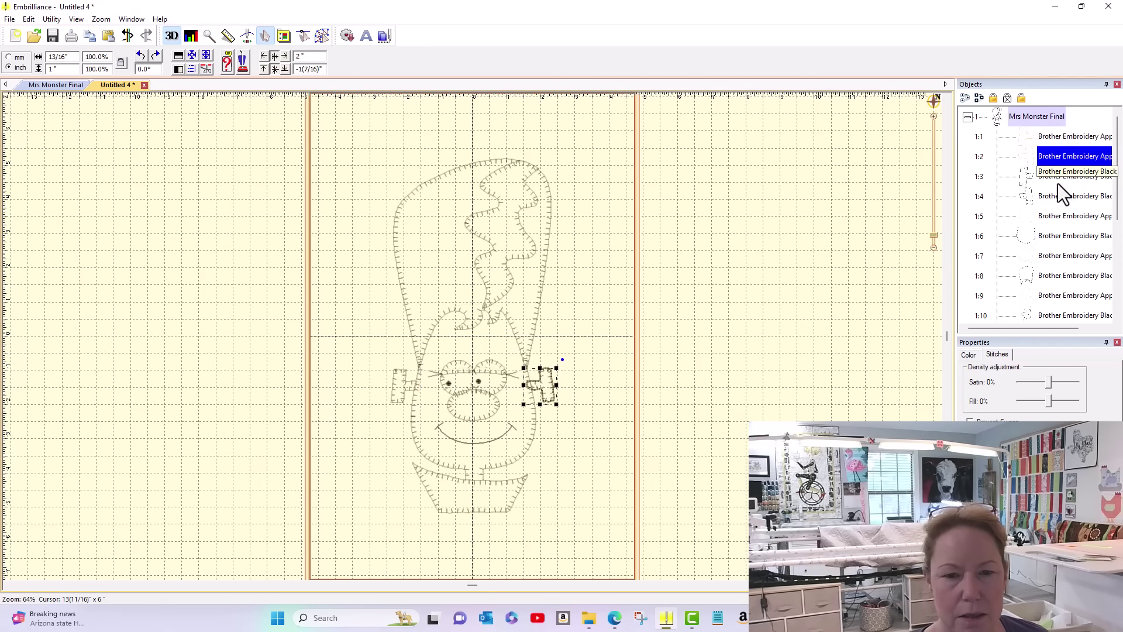
pyautogui.click(1058, 185)
pyautogui.click(1055, 197)
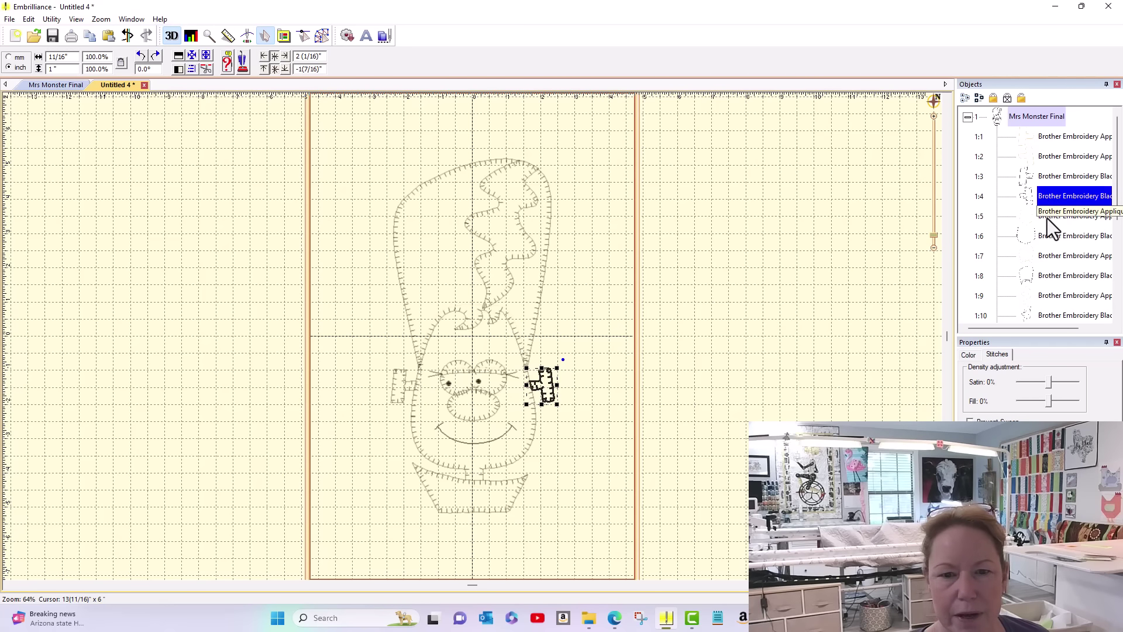
pyautogui.click(1048, 217)
pyautogui.click(1048, 237)
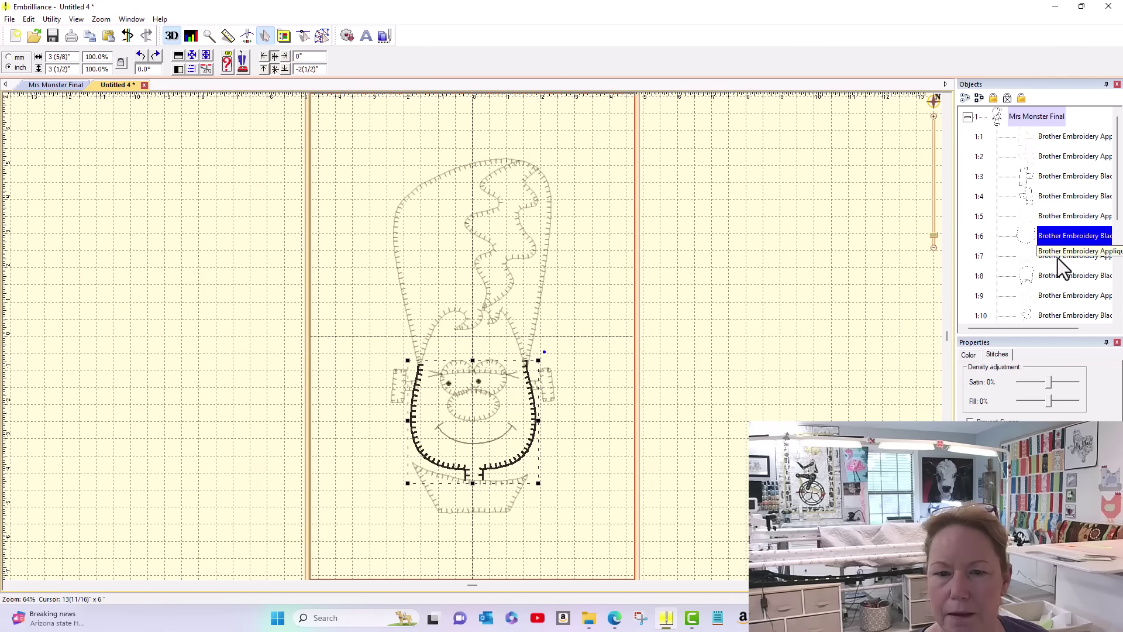
pyautogui.click(1058, 257)
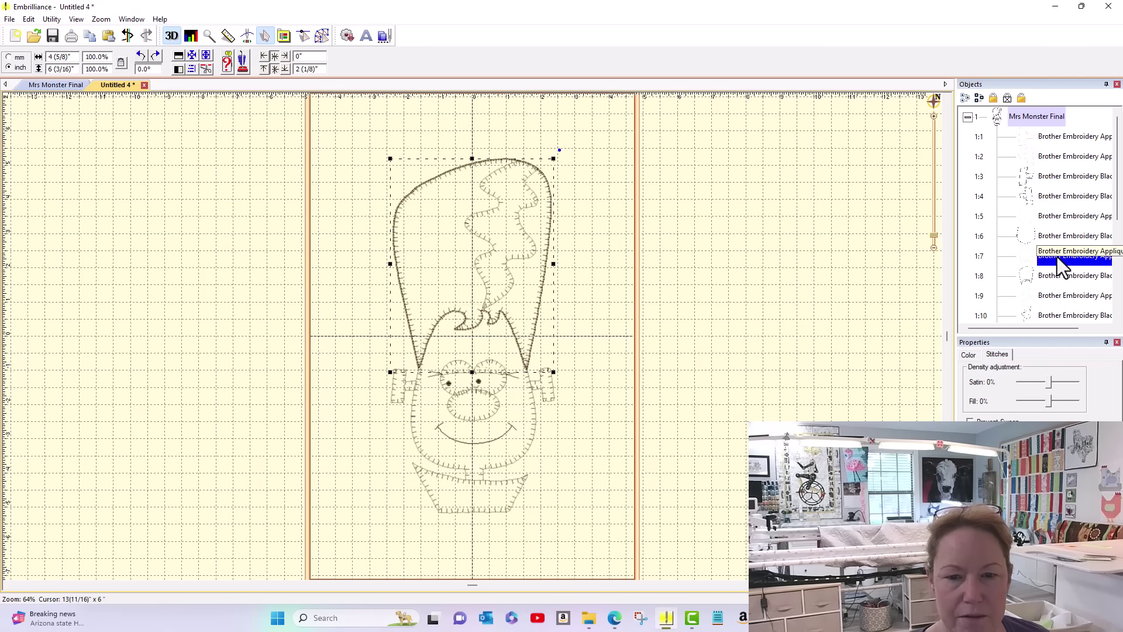
# Paste the BackgroundQuilting-BlocksBaste design onto the page alongside Mrs Monster Final
pyautogui.click(817, 234)
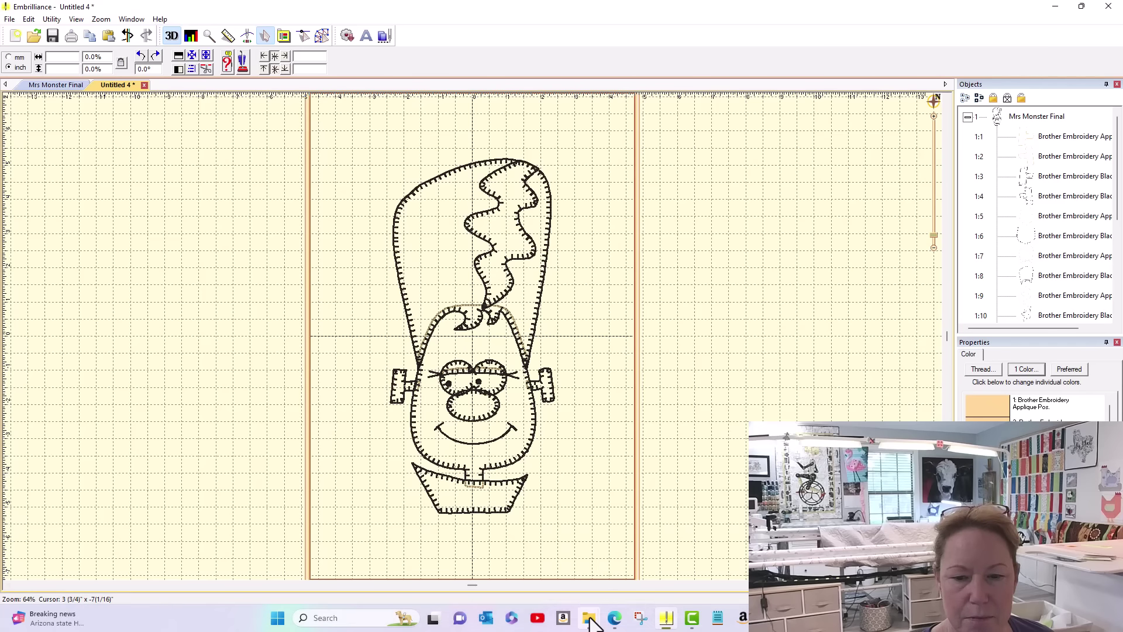
pyautogui.hotkey('ctrl', 'v')
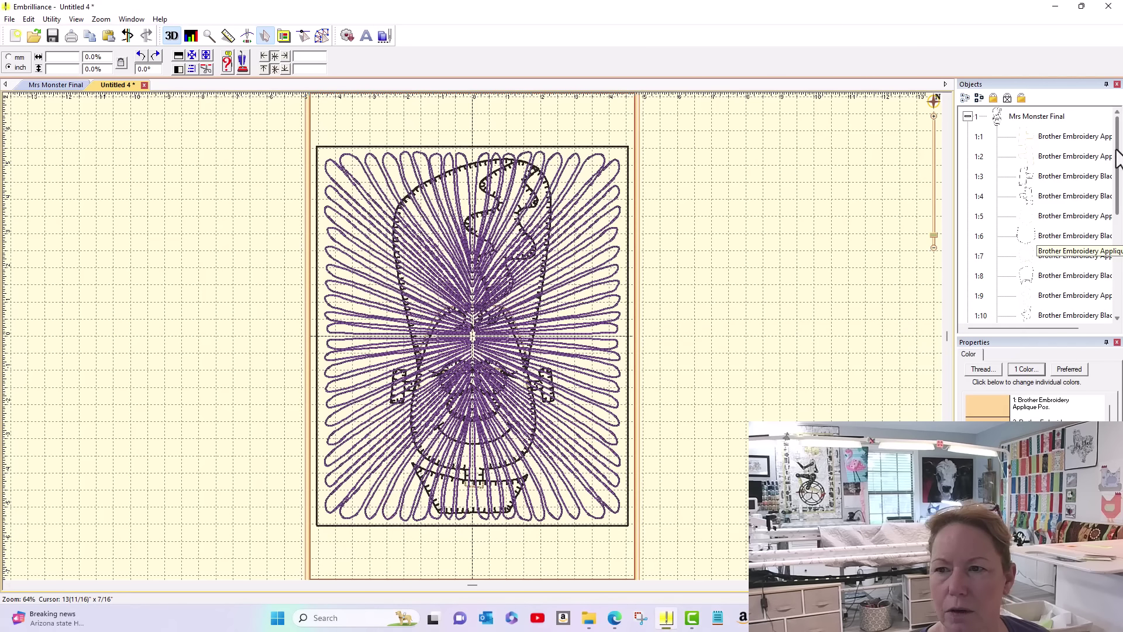
pyautogui.scroll(-4, 1117, 157)
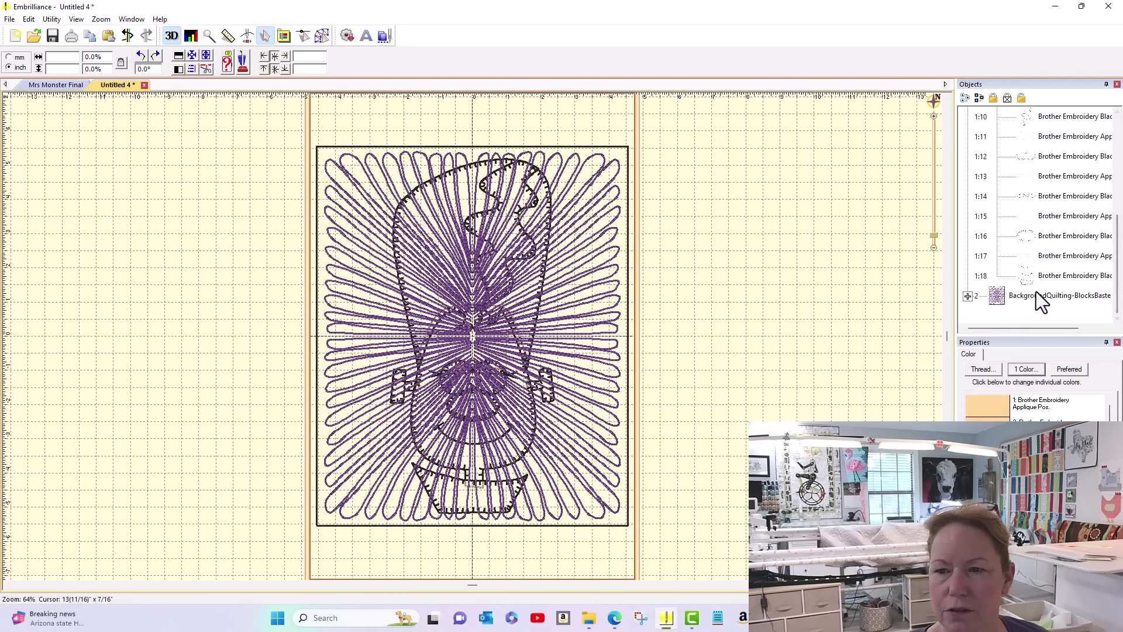
# Set BackgroundQuilting-BlocksBaste to Move First and save the combination as Mrs Monster Final
pyautogui.click(1036, 291)
pyautogui.rightClick(999, 291)
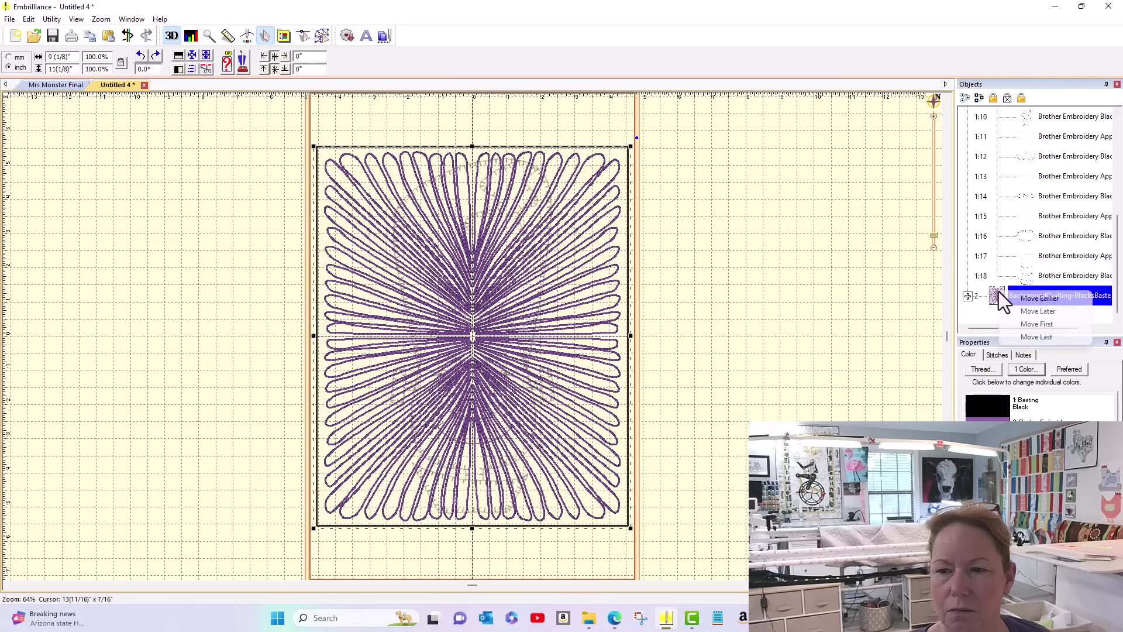
pyautogui.click(1050, 325)
pyautogui.click(800, 152)
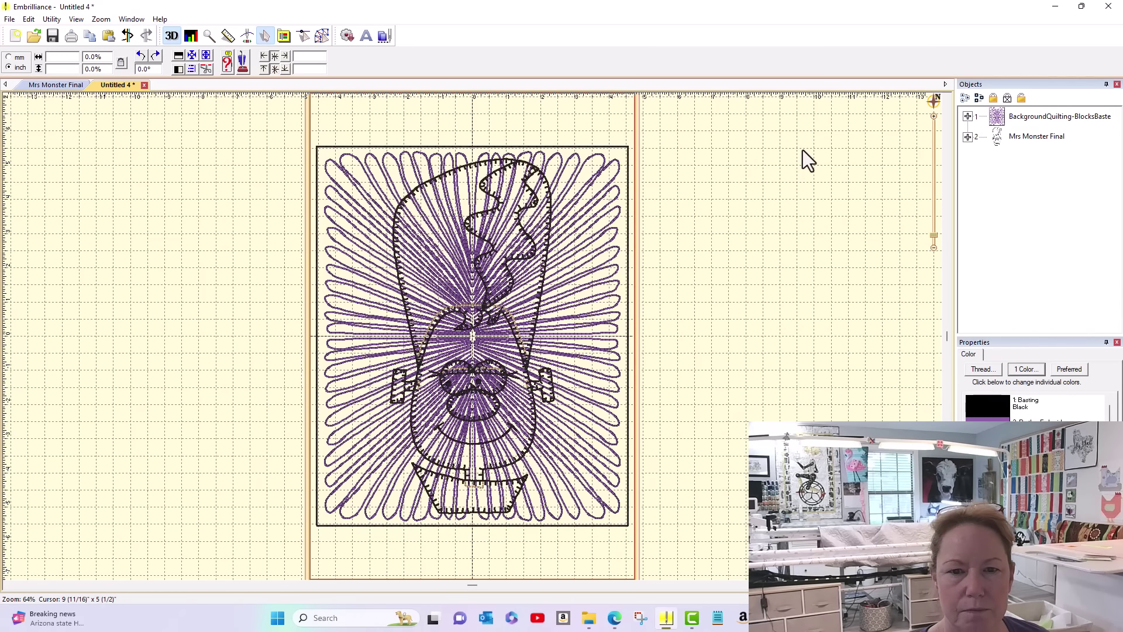
pyautogui.hotkey('ctrl', 's')
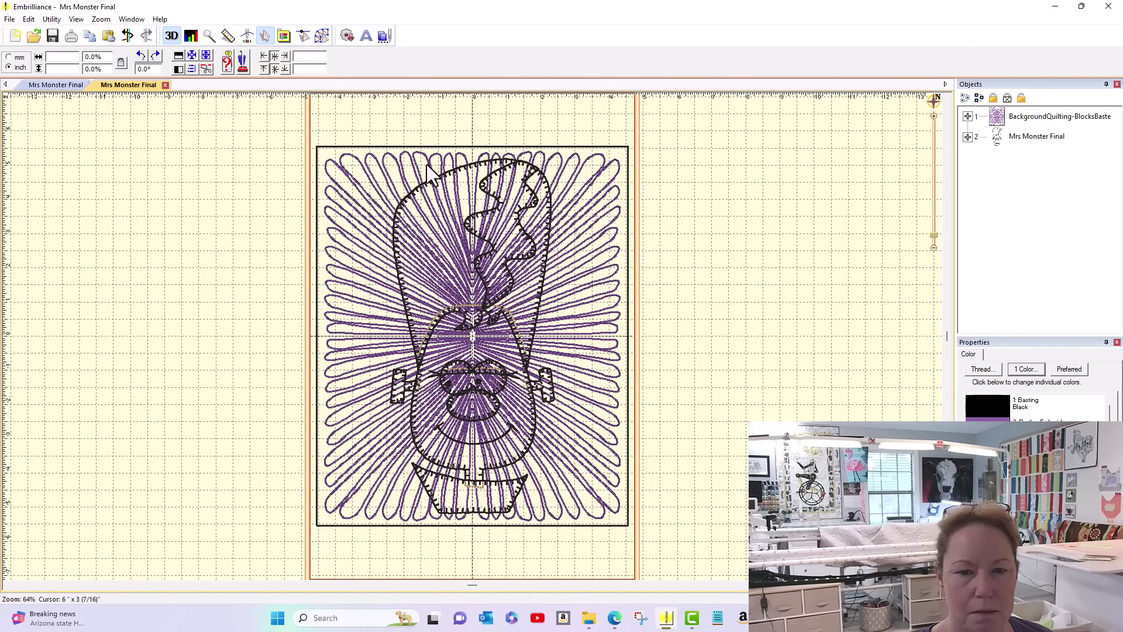
# Start Utility > WiFi to Brother / Baby Lock for Mrs Monster Final
pyautogui.click(52, 19)
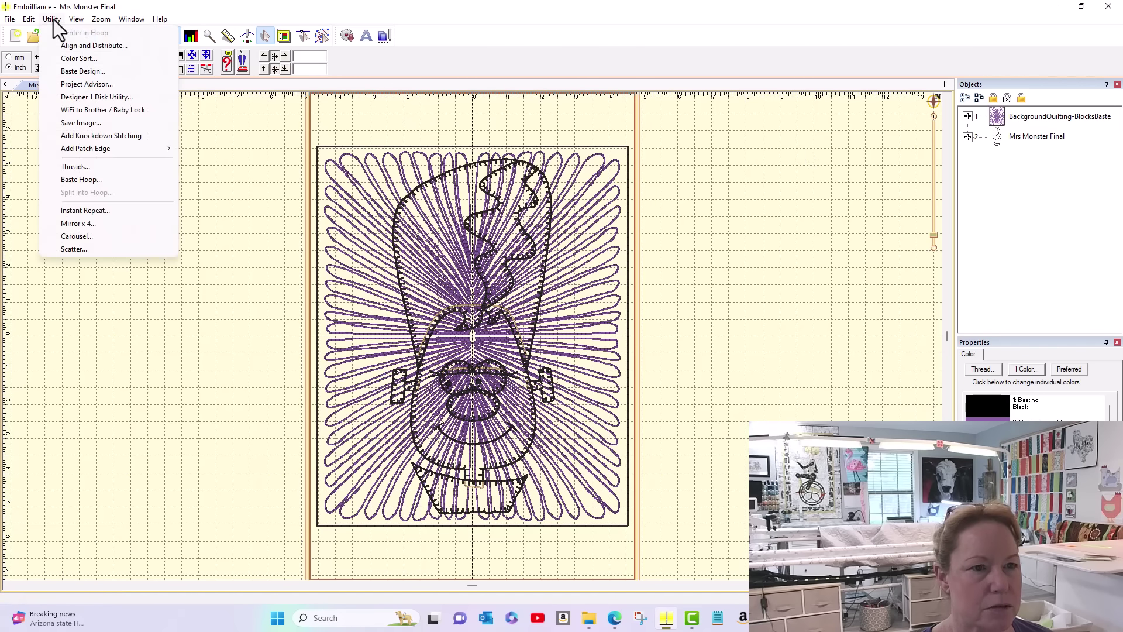
pyautogui.click(76, 110)
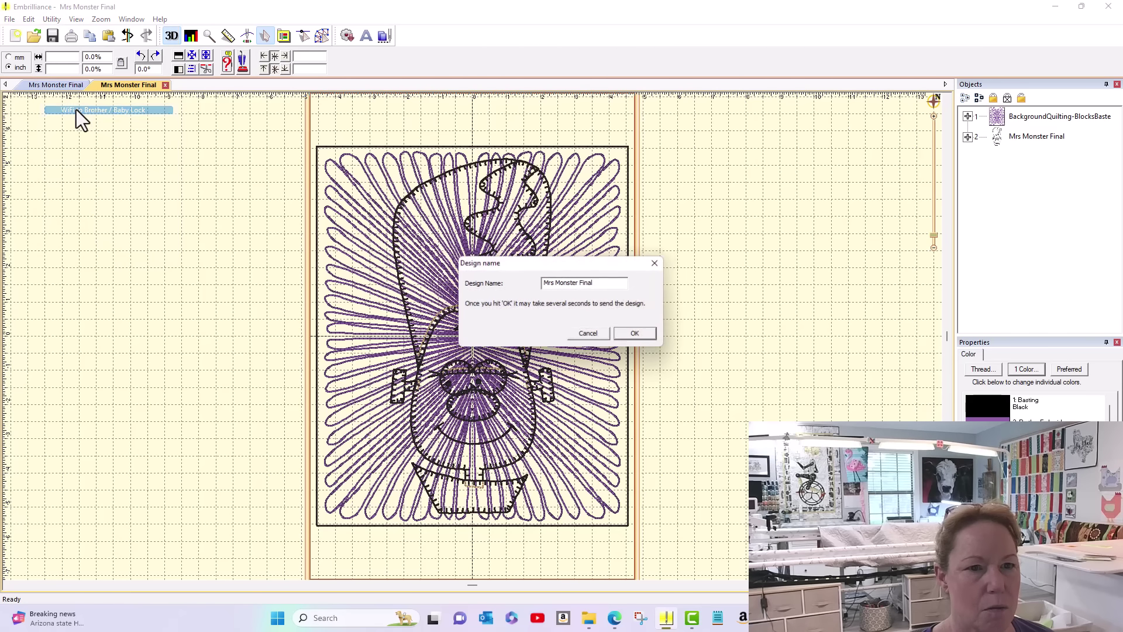